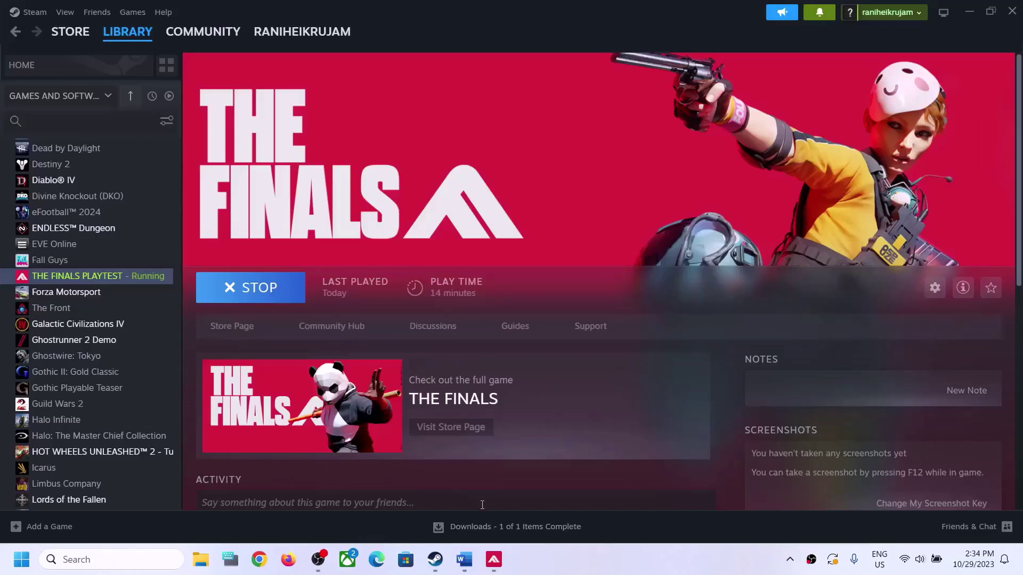
End THE FINALS process under Easy Anti-Cheat Bootstrapper in Task Manager, then close Task Manager
left_click(464, 560)
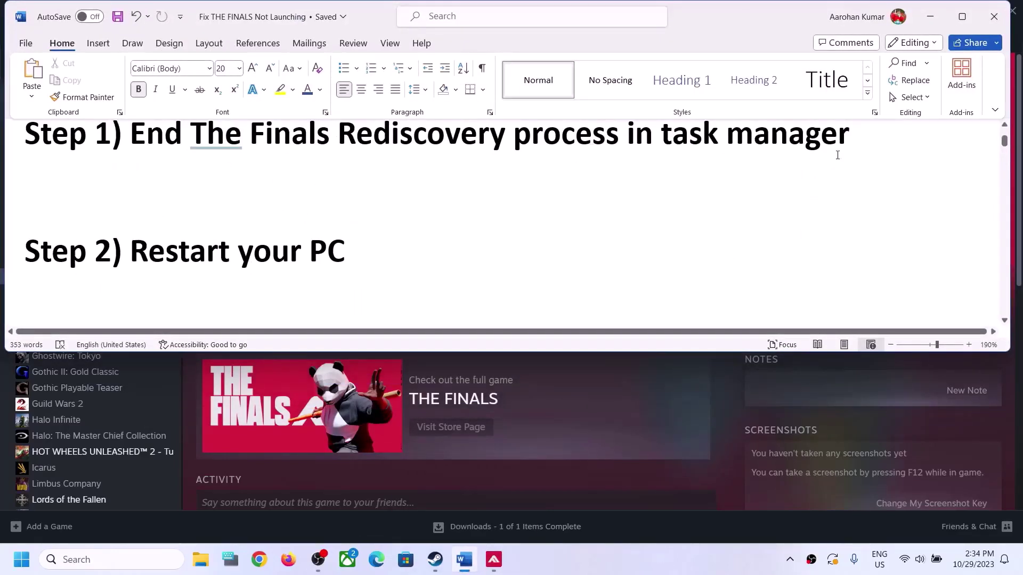
left_click(930, 17)
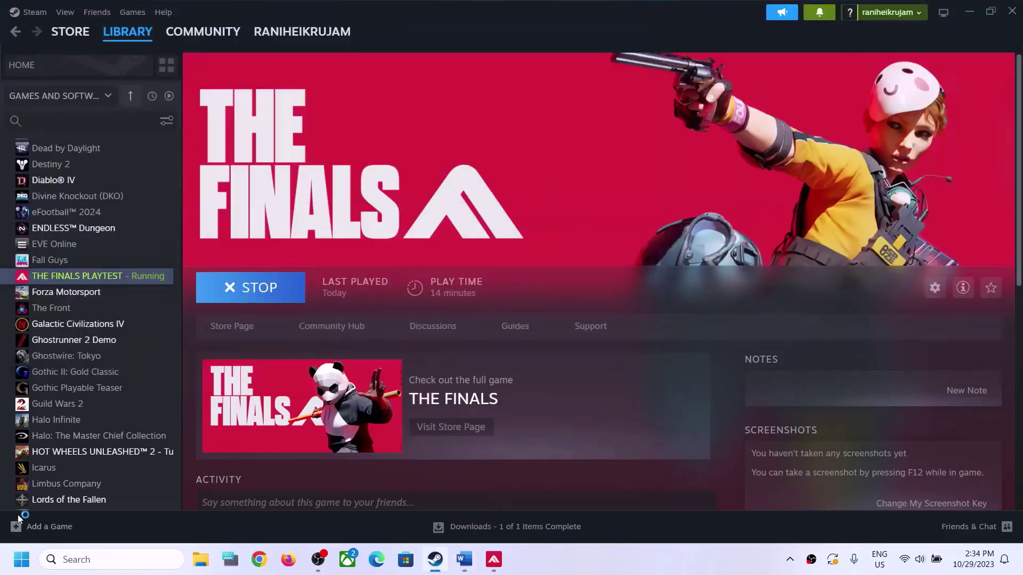
right_click(21, 564)
left_click(58, 392)
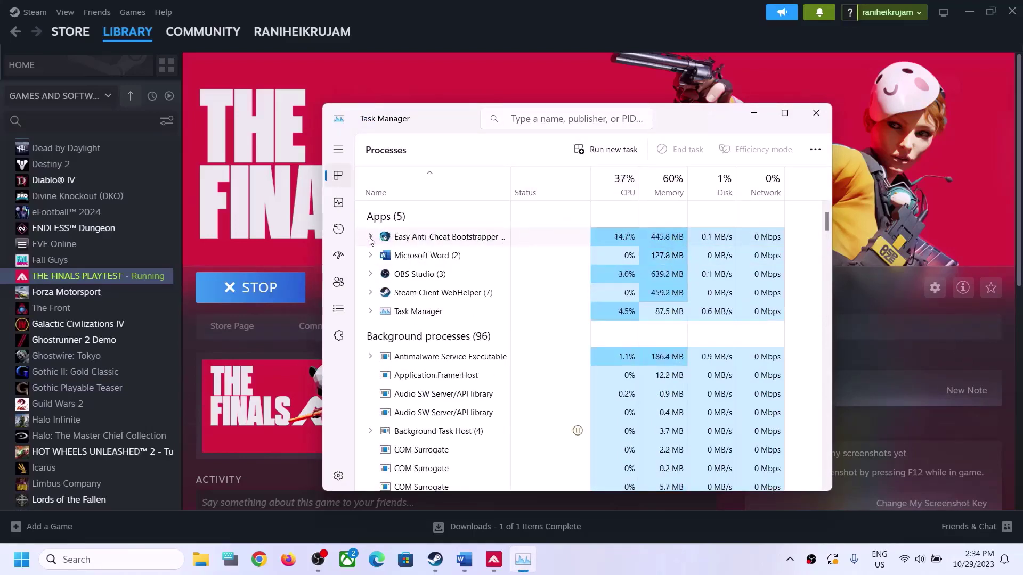
left_click(370, 238)
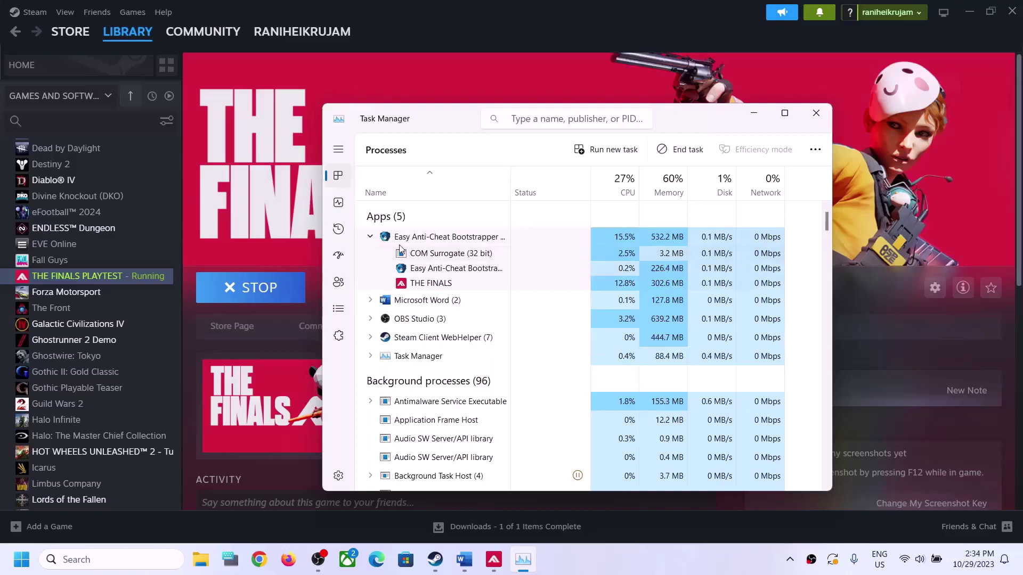
left_click(430, 286)
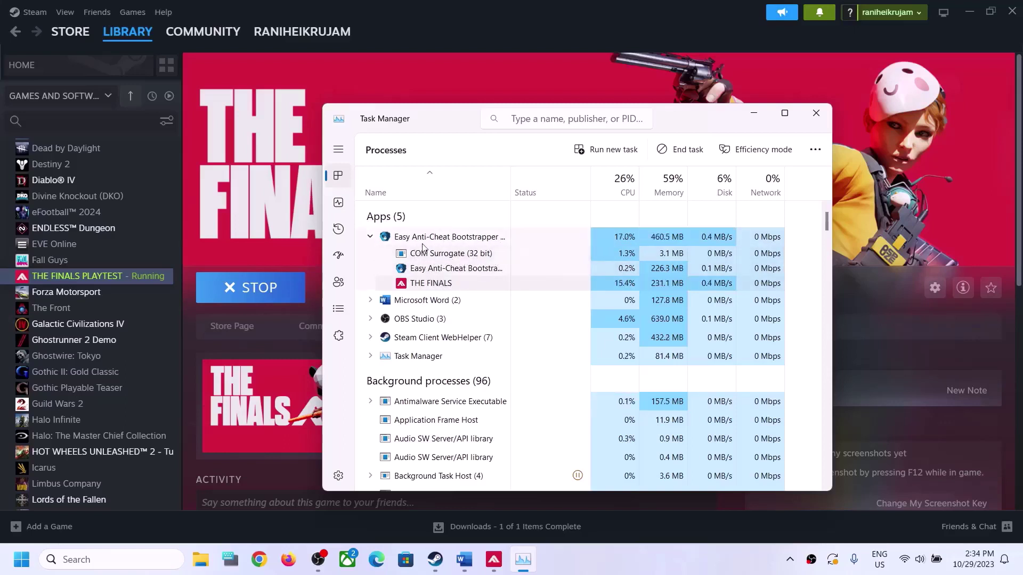
right_click(472, 250)
left_click(509, 289)
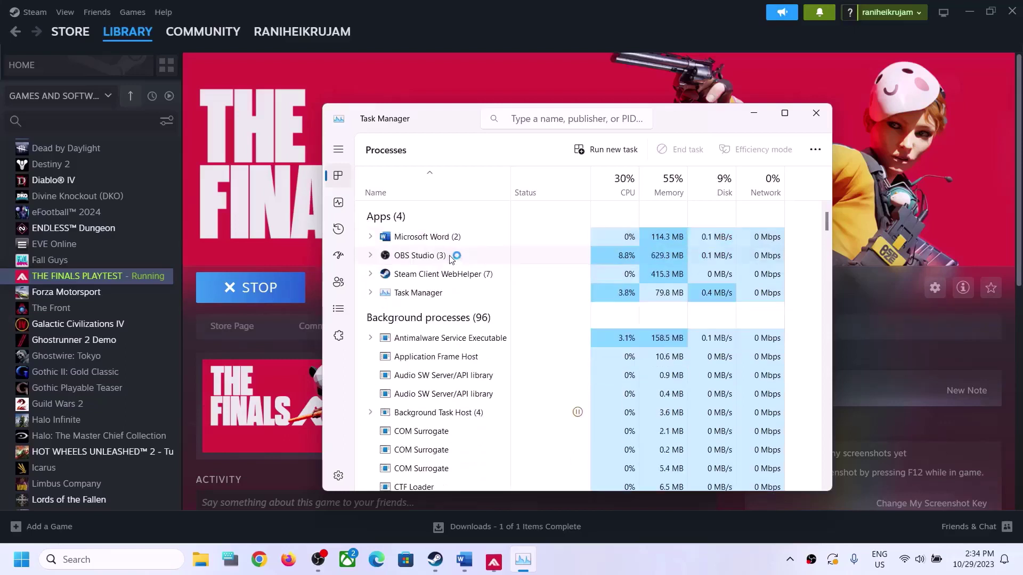
scroll(452, 370, "down", 1)
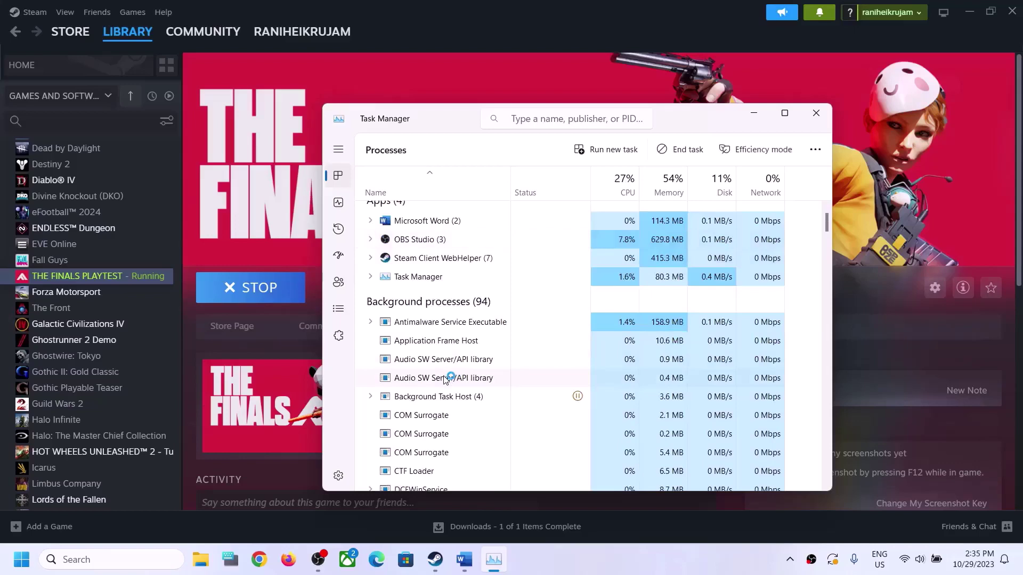
scroll(446, 379, "down", 10)
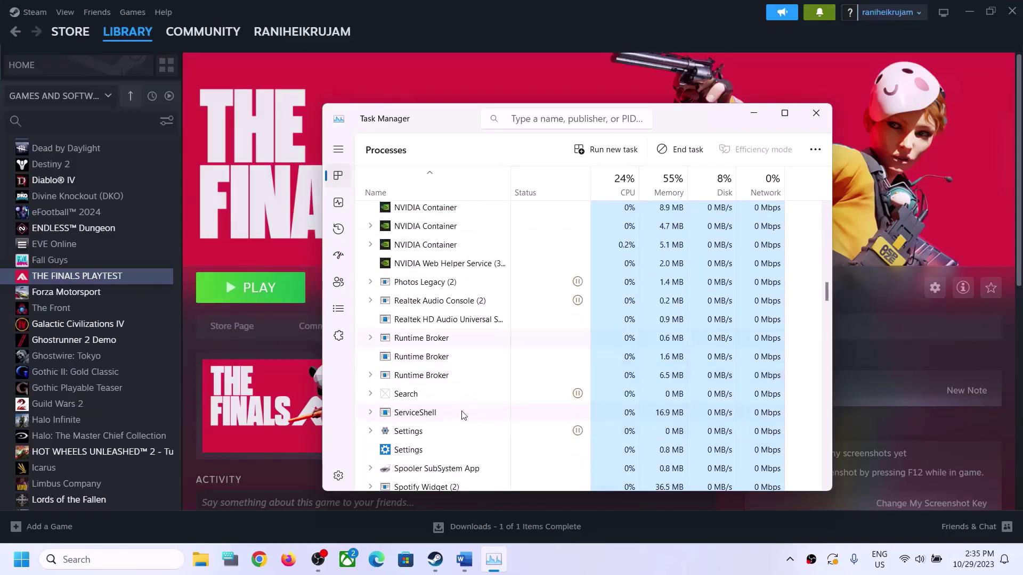
scroll(462, 415, "down", 10)
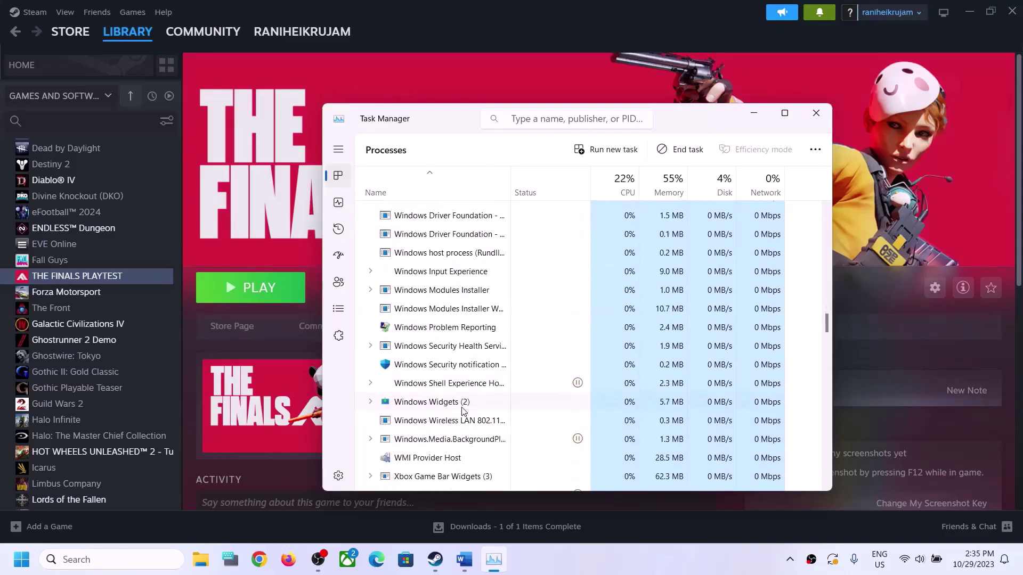
left_click(815, 114)
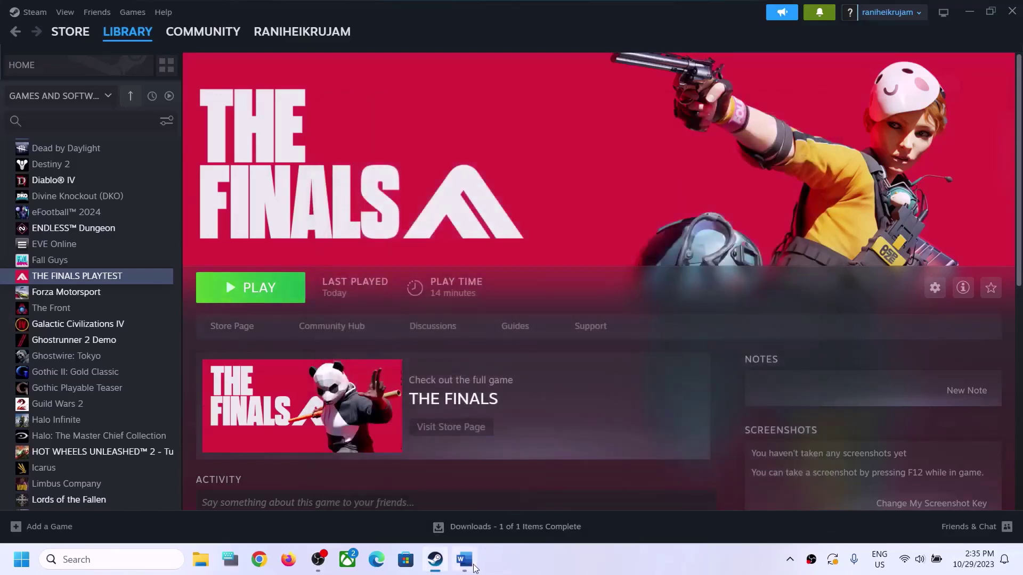
Highlight 'Restart your PC', show the Start menu's restart option, dismiss it, and scroll the guide to Step 4
left_click(473, 566)
left_click_drag(131, 252, 449, 254)
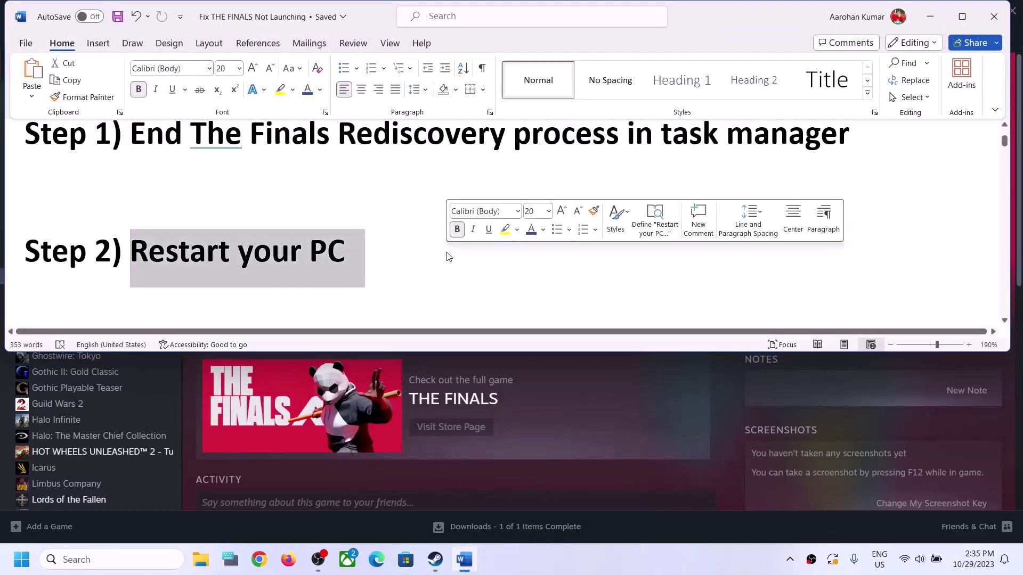
key("super")
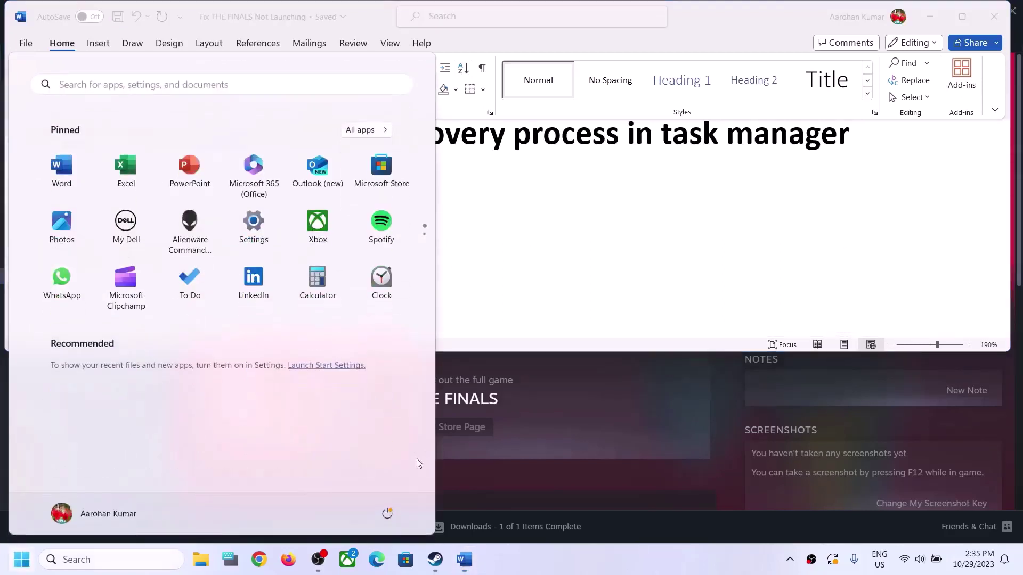
left_click(391, 522)
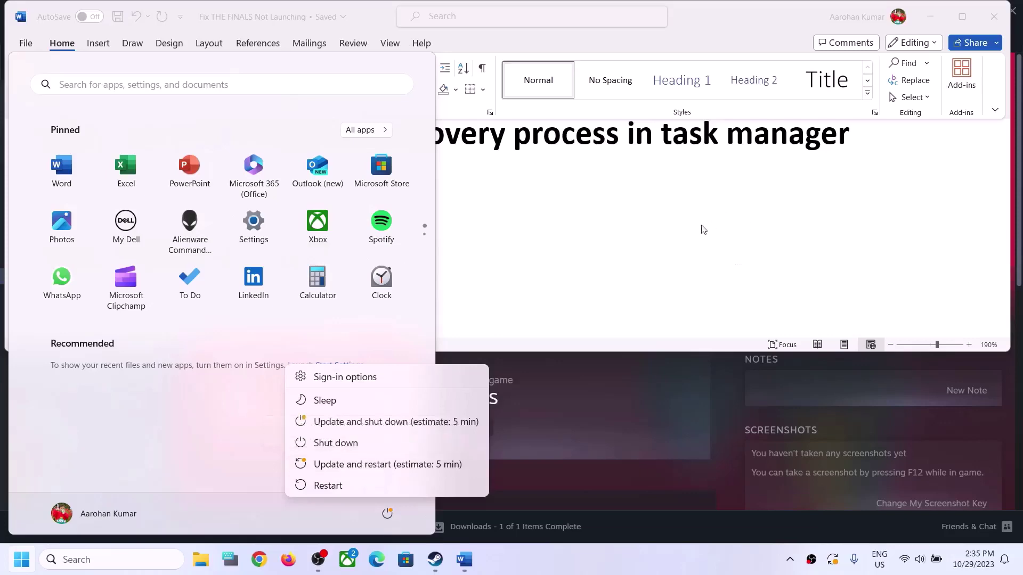
key("Escape")
key("Escape")
scroll(358, 270, "down", 5)
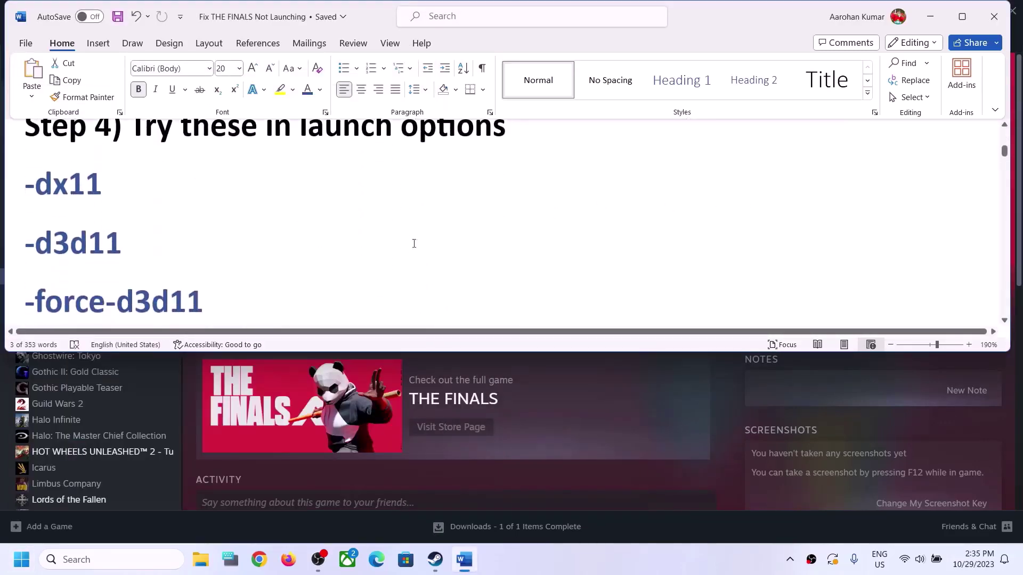
Maximize the guide, then check the launch options field in THE FINALS PLAYTEST properties
left_click(962, 17)
scroll(385, 310, "up", 1)
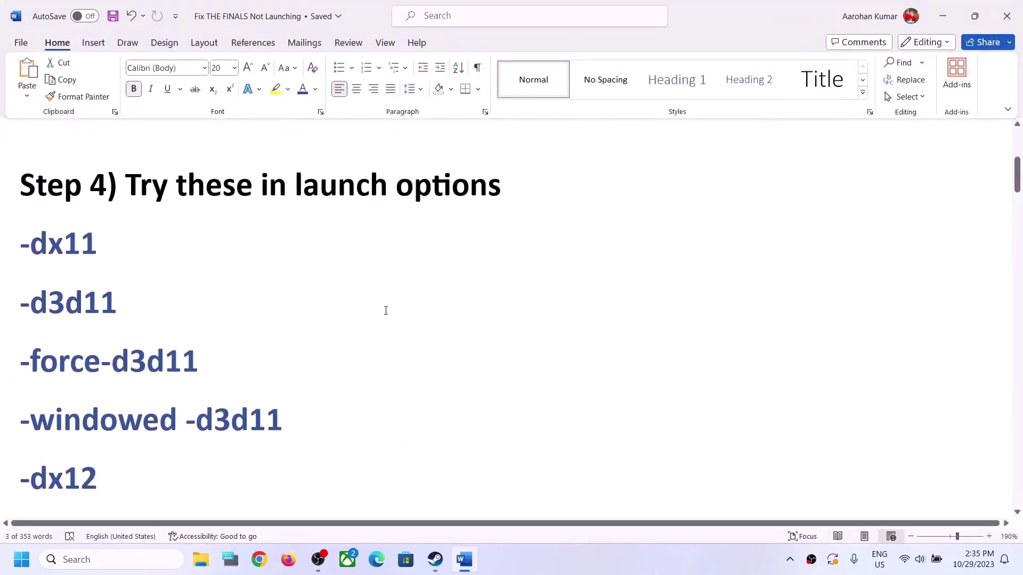
scroll(385, 311, "down", 1)
scroll(416, 488, "up", 1)
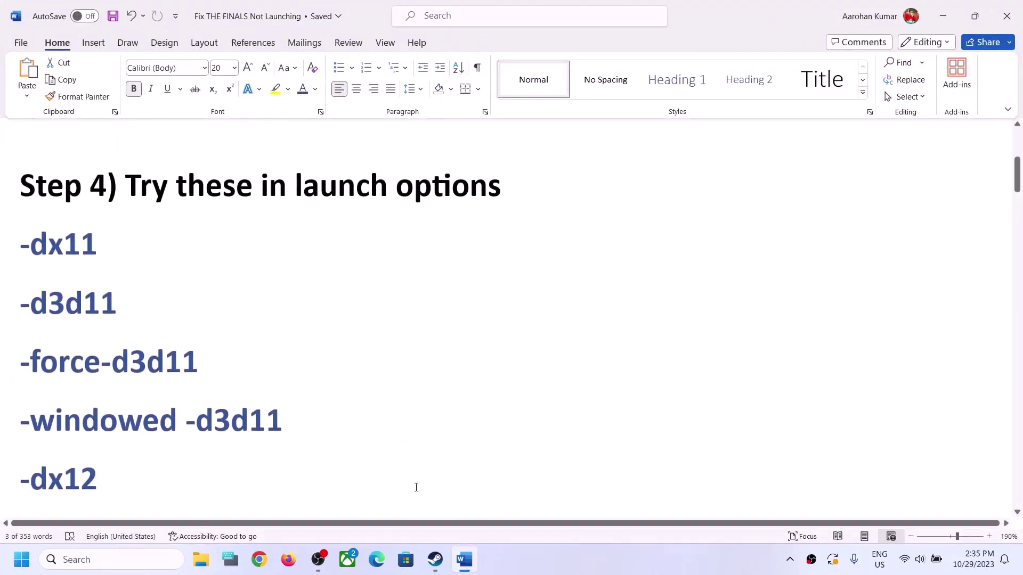
left_click(435, 559)
right_click(91, 274)
left_click(137, 377)
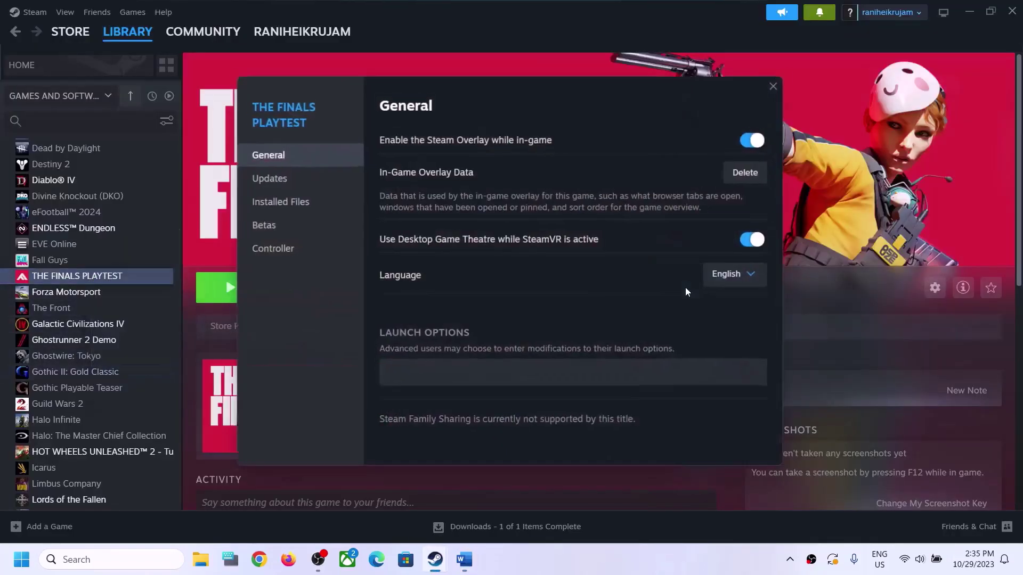
left_click(426, 378)
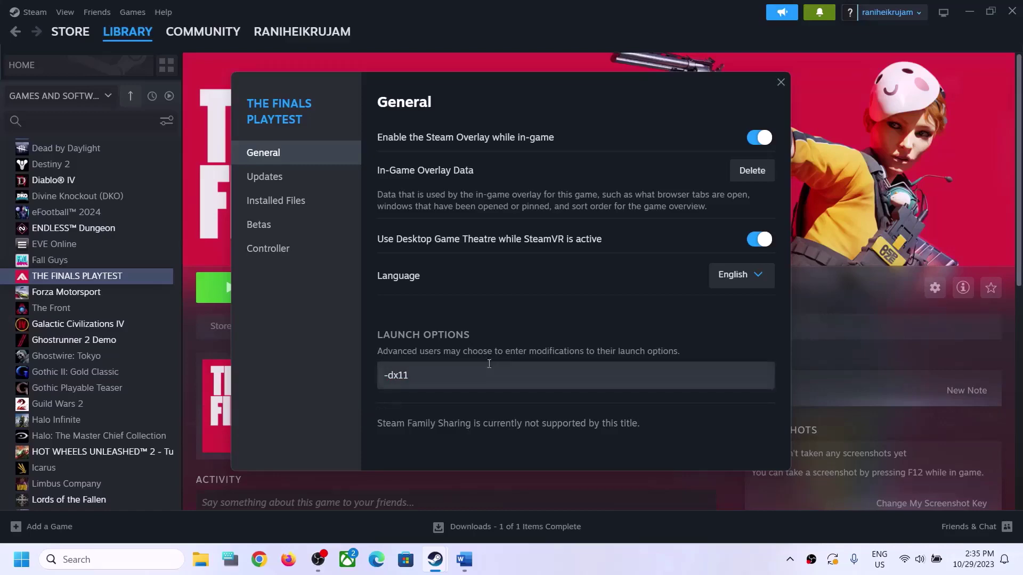
left_click(781, 82)
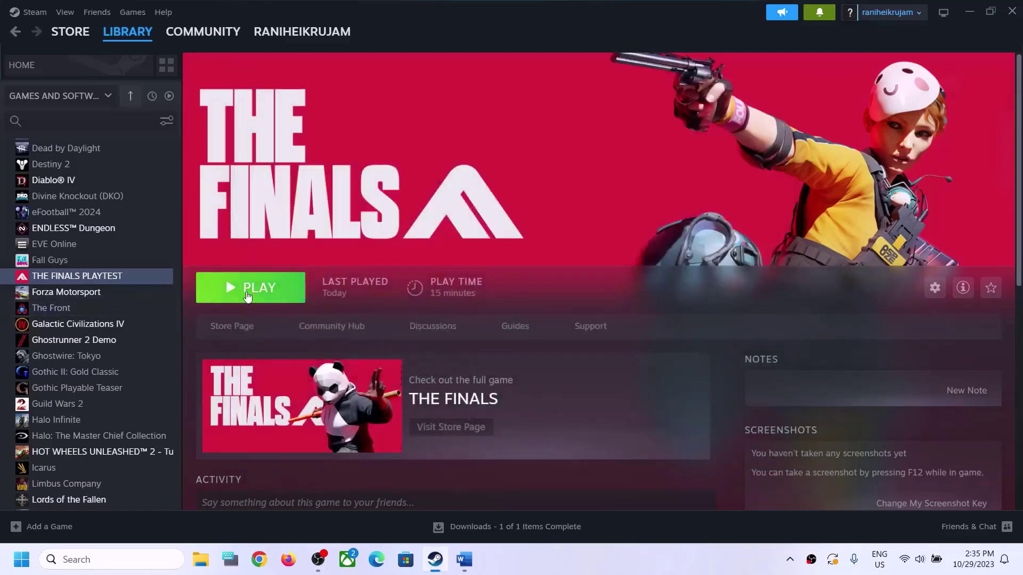
Copy -d3d11 from the guide and paste it over the -dx11 launch option
left_click(463, 565)
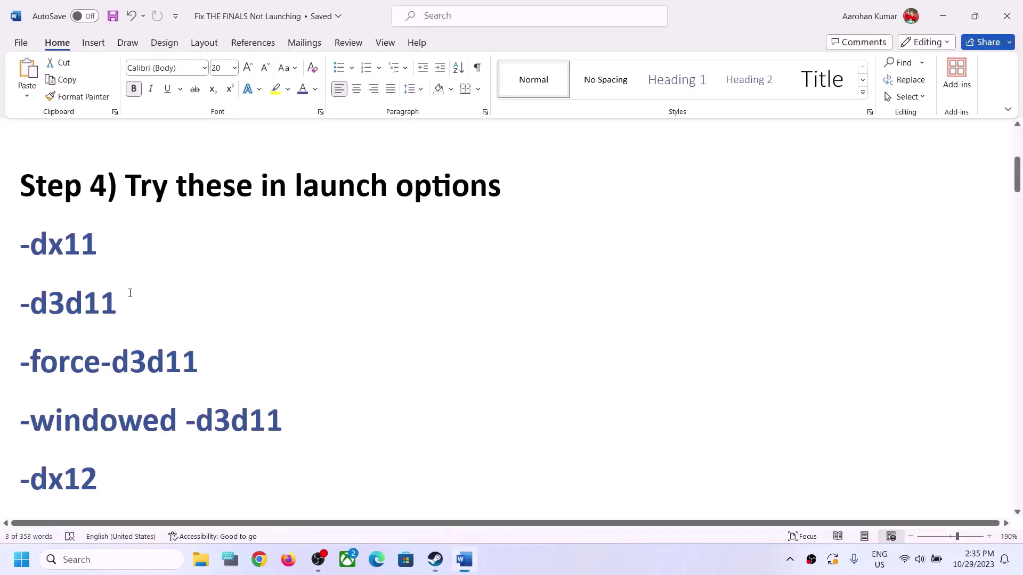
left_click_drag(130, 296, 8, 305)
key("ctrl+c")
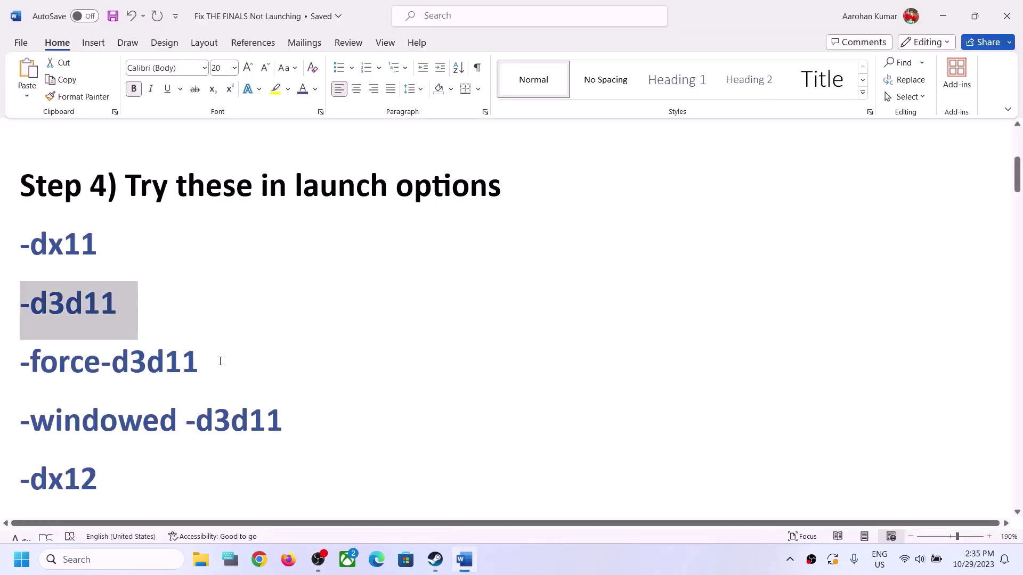
key("alt+Tab")
right_click(121, 276)
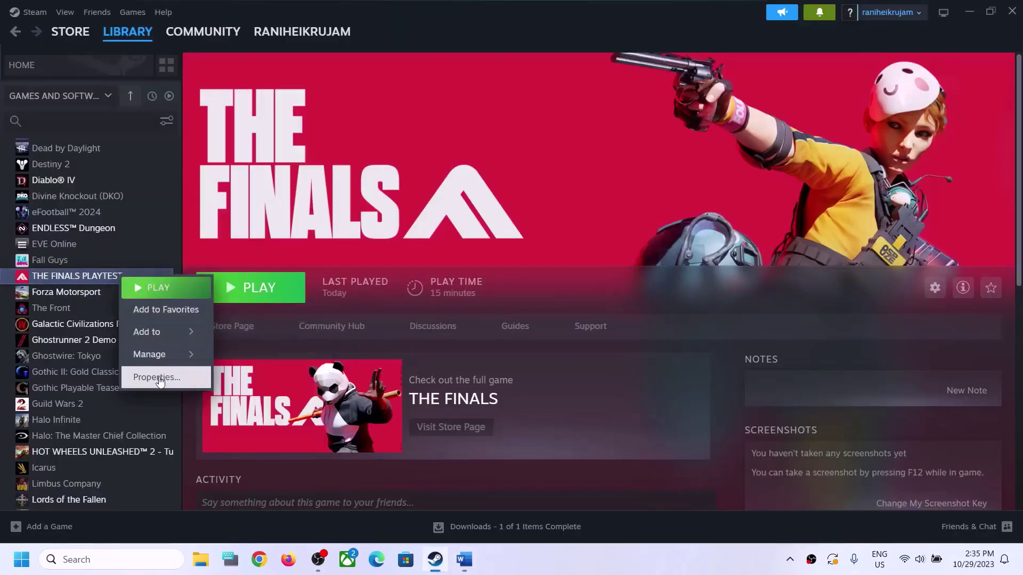
left_click(160, 377)
left_click(418, 376)
key("ctrl+a")
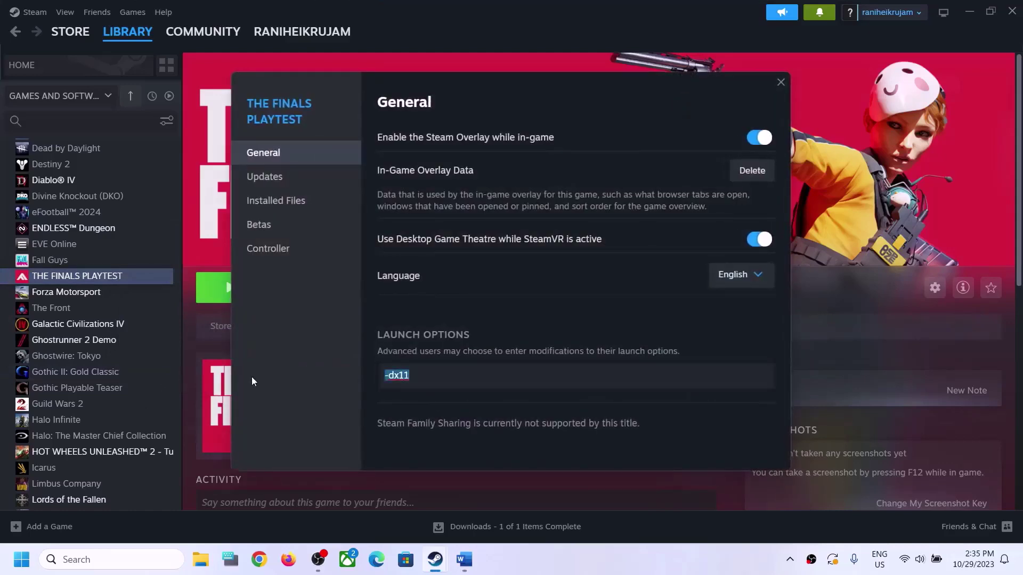
key("ctrl+v")
Copy -force-d3d11 from the guide and paste it in as the launch option
left_click(781, 82)
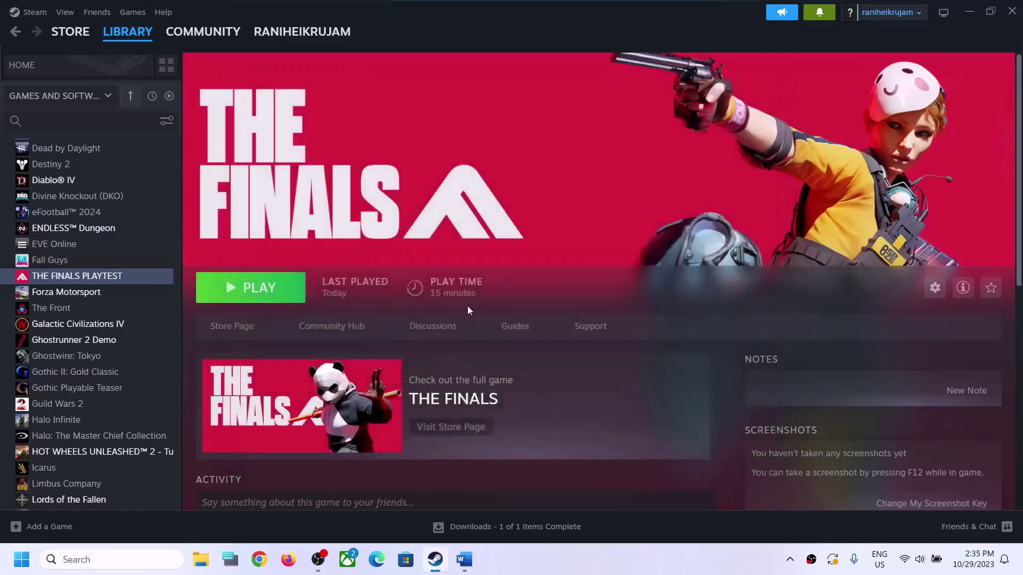
right_click(105, 273)
left_click(157, 375)
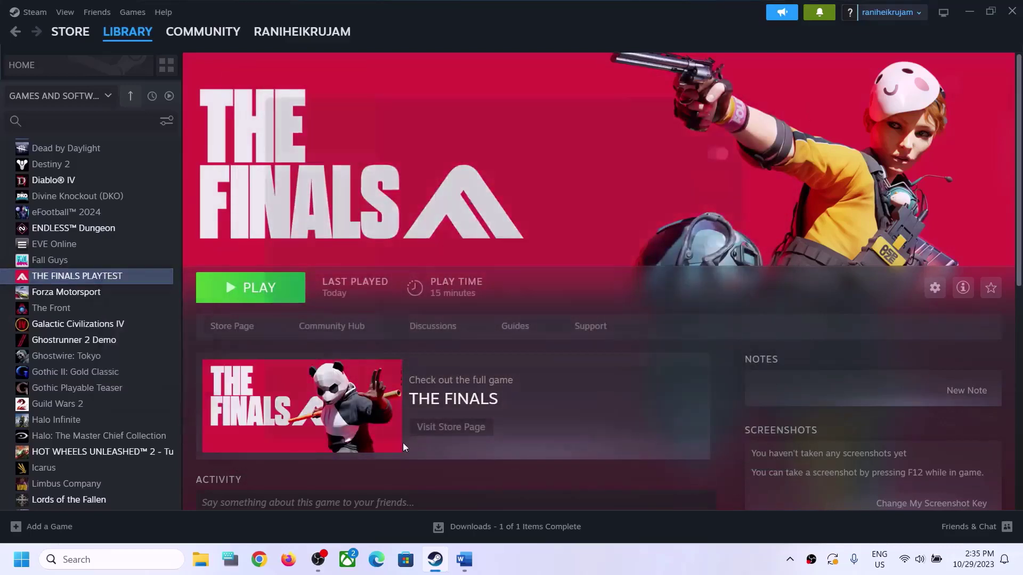
left_click(464, 559)
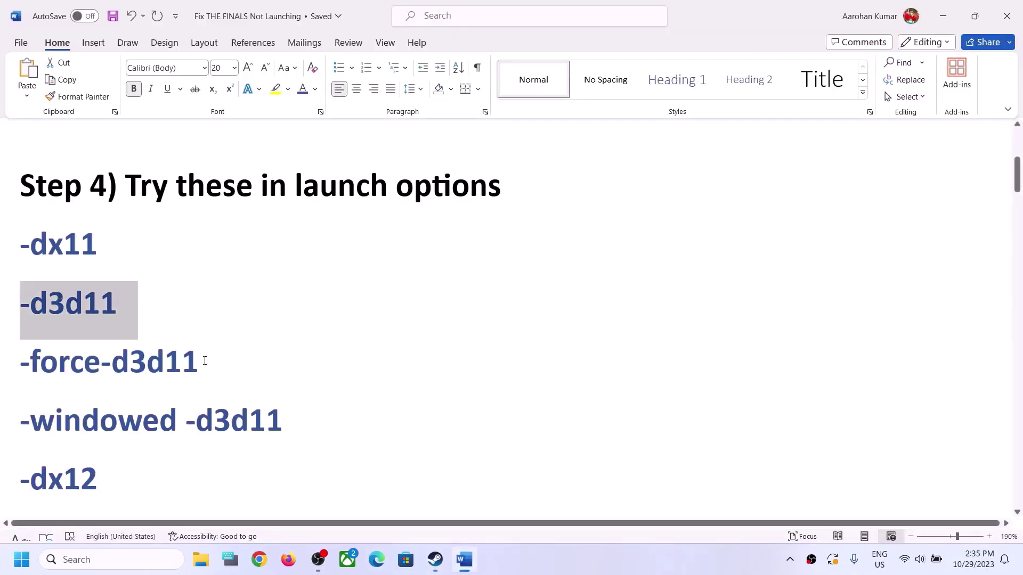
left_click_drag(205, 360, 22, 352)
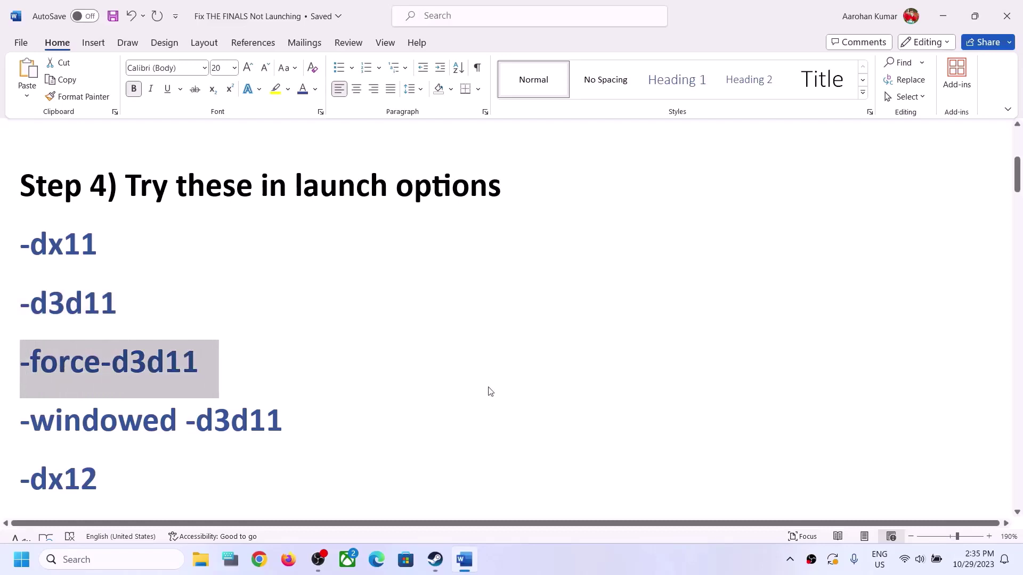
key("alt+Tab")
key("ctrl+v")
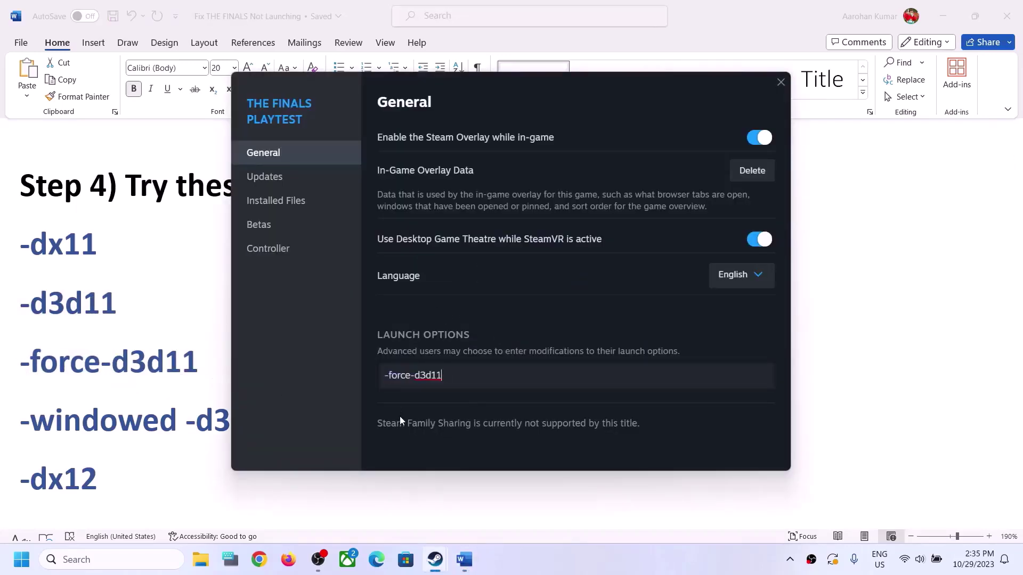
left_click(780, 83)
Replace the launch option with -windowed -d3d11 copied from the guide
left_click_drag(265, 435, 16, 426)
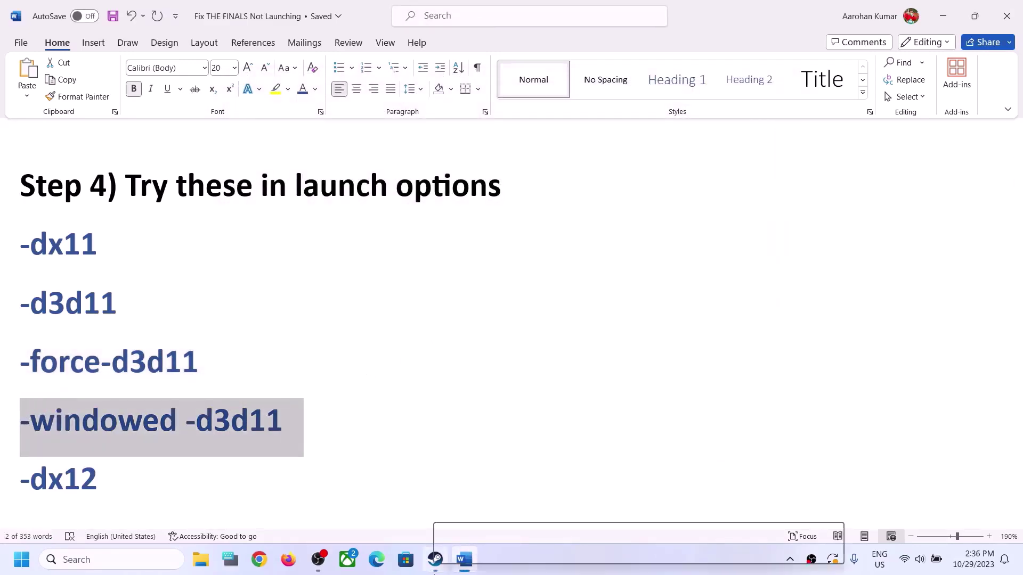
left_click(435, 559)
right_click(50, 276)
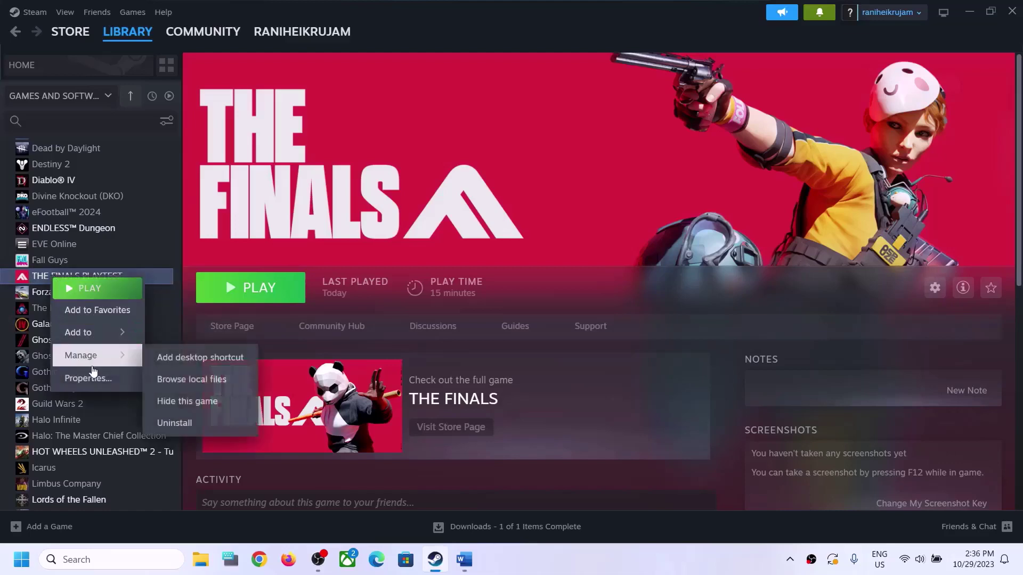
left_click(93, 379)
key("ctrl+v")
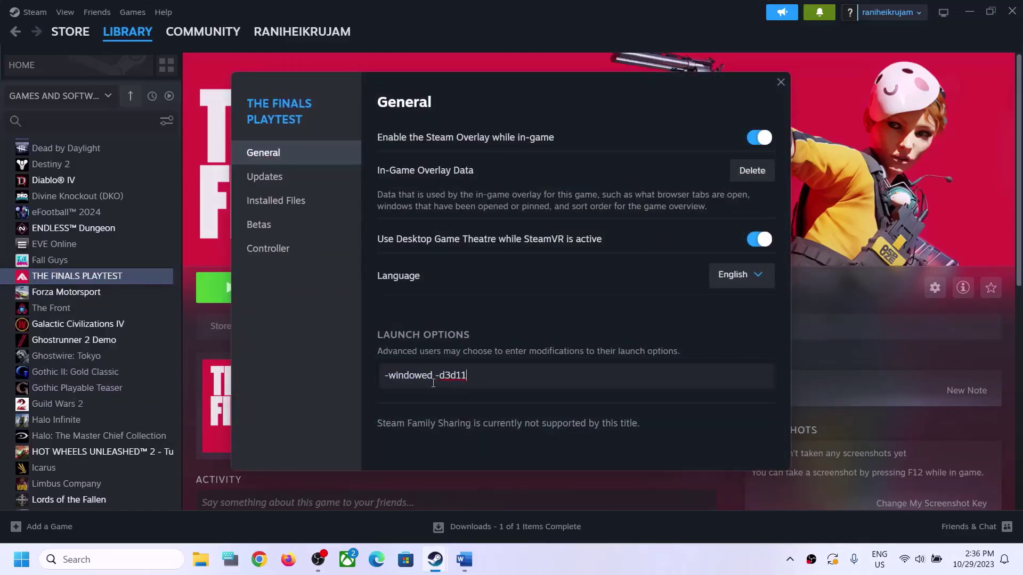
left_click(505, 398)
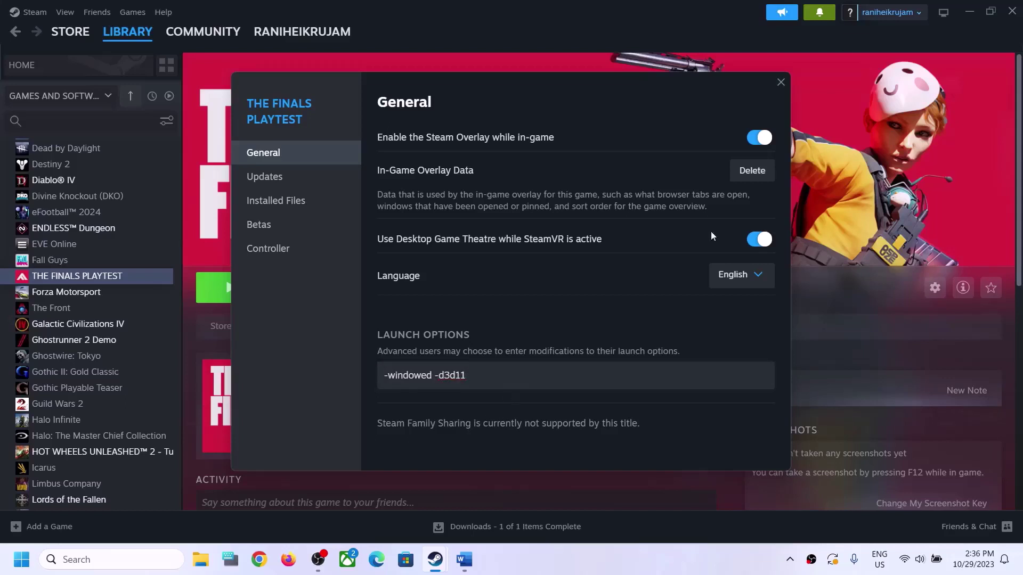
Enter -dx12 as THE FINALS PLAYTEST launch option
left_click(780, 84)
right_click(106, 281)
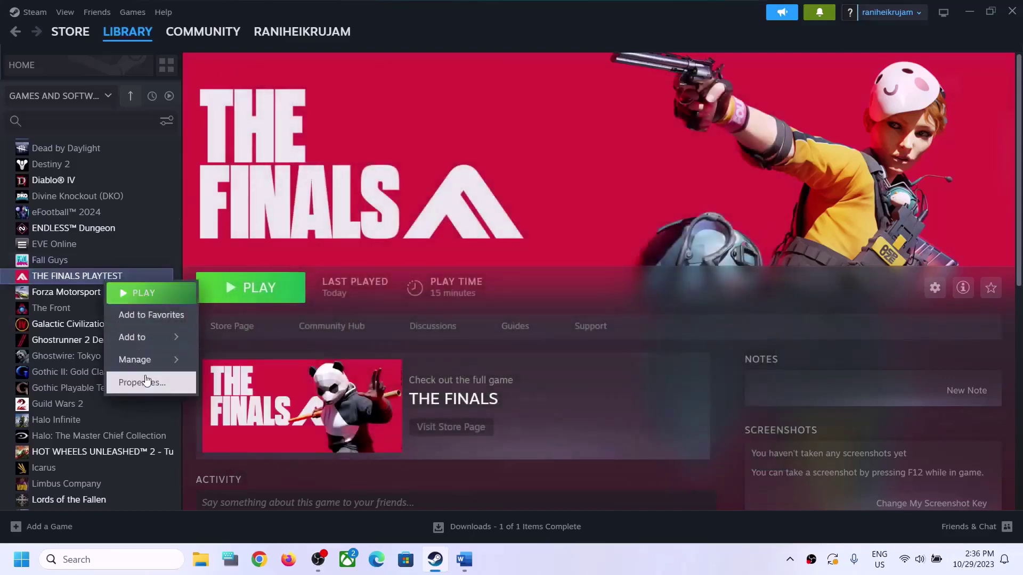
left_click(147, 381)
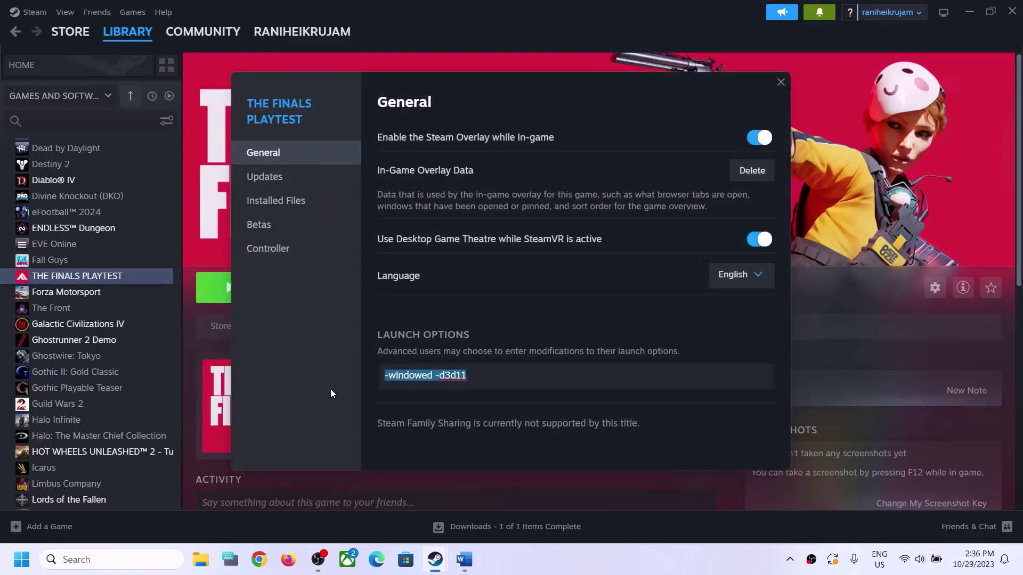
type("-dx12")
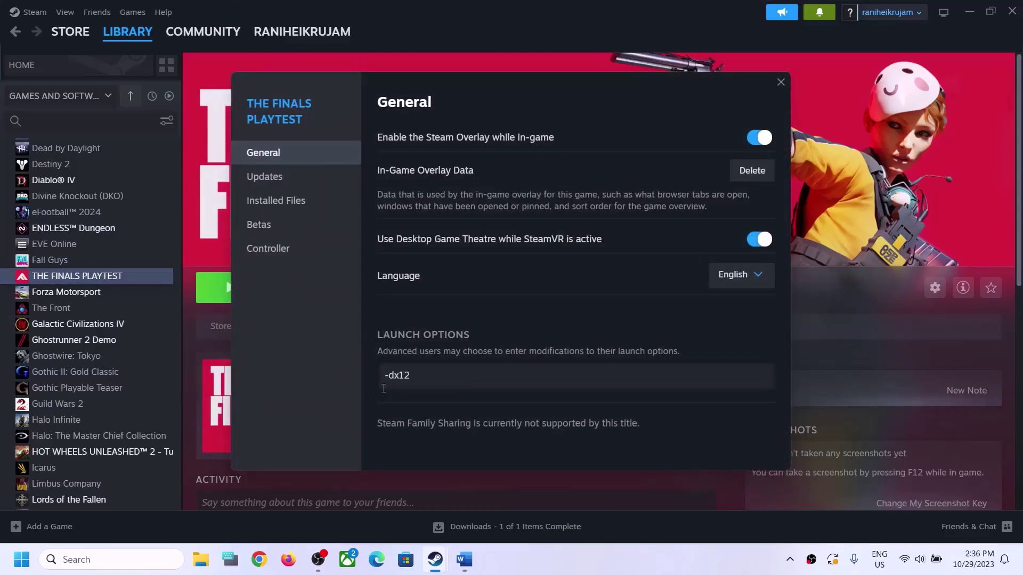
left_click(780, 85)
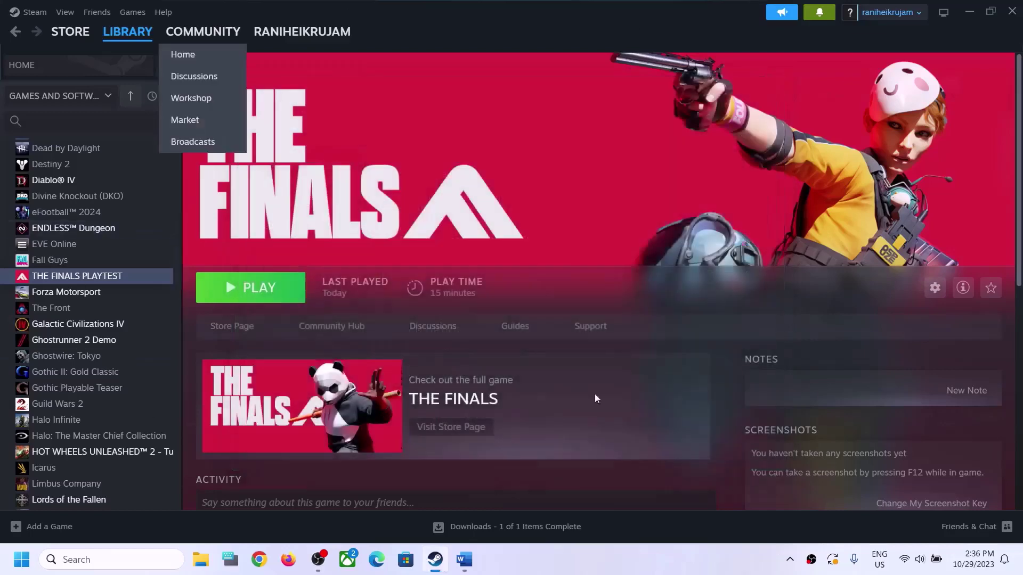
Select the launch-option list in the guide, then delete all text from the Launch Options box
left_click(466, 567)
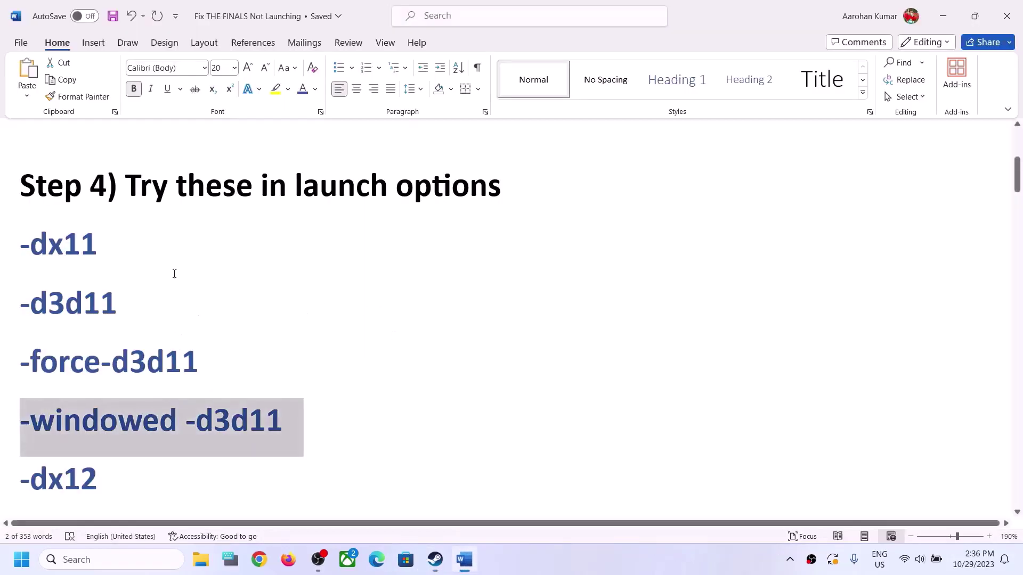
left_click_drag(50, 242, 160, 458)
key("alt+Tab")
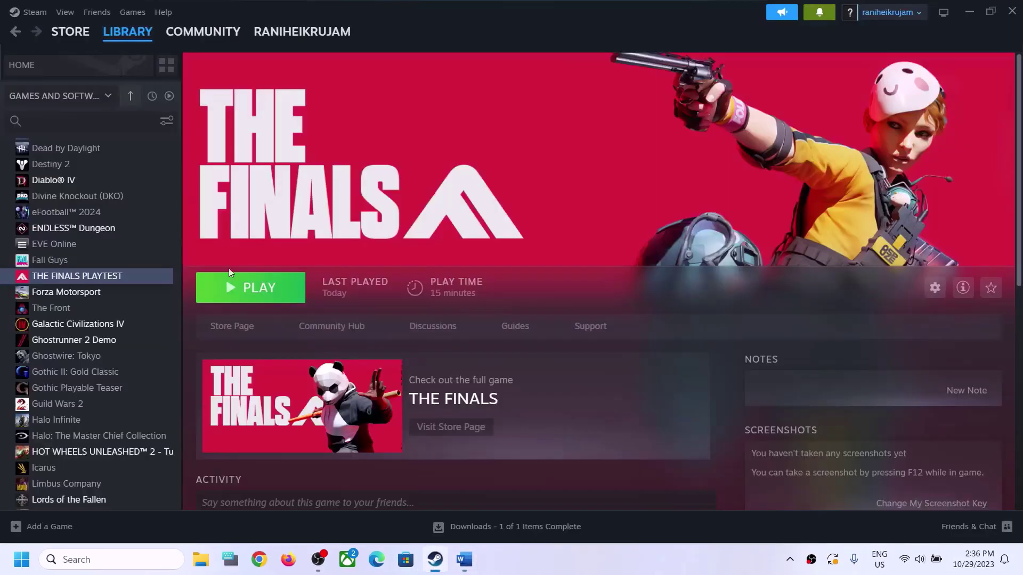
right_click(75, 278)
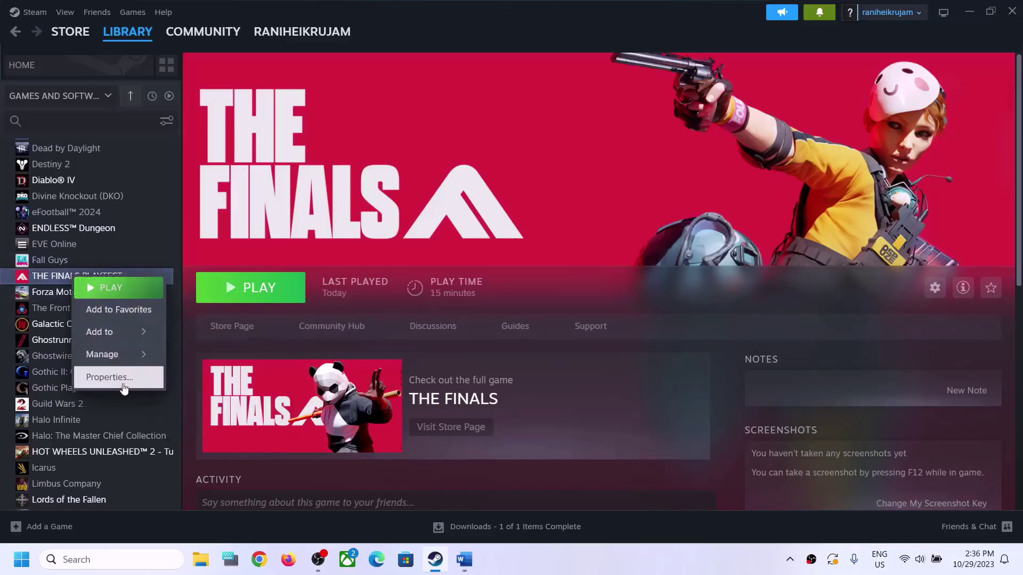
left_click(104, 379)
left_click(401, 371)
key("ctrl+a")
key("BackSpace")
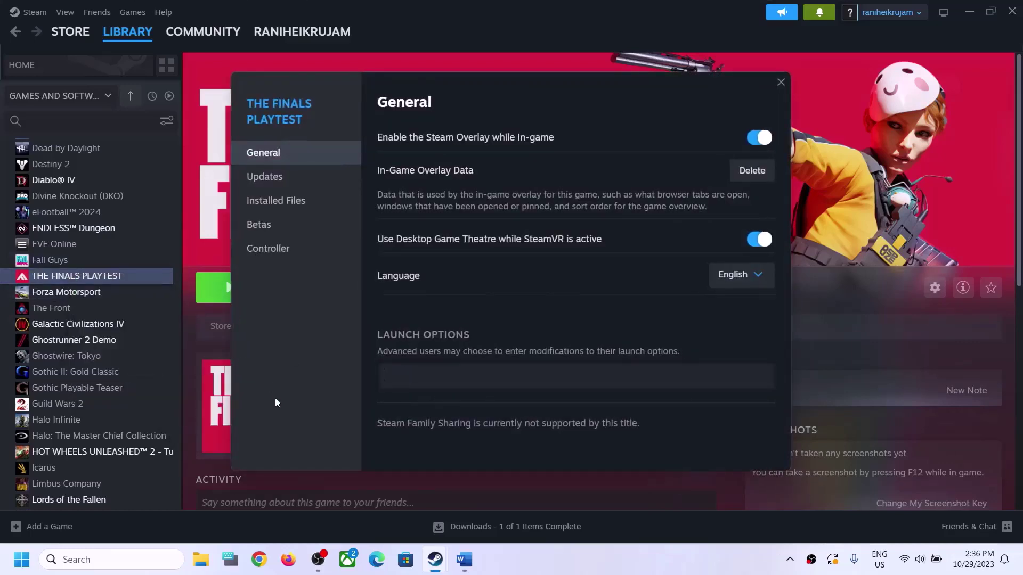
left_click(779, 83)
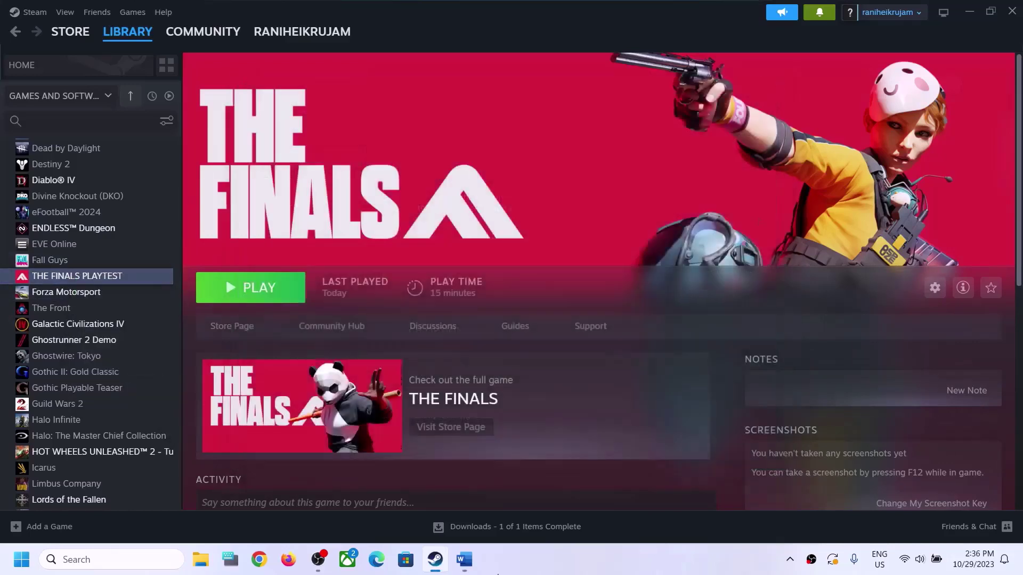
Highlight the Step 3 EasyAntiCheat instruction in the guide, then hide Word to reveal Steam
left_click(468, 568)
scroll(253, 352, "down", 4)
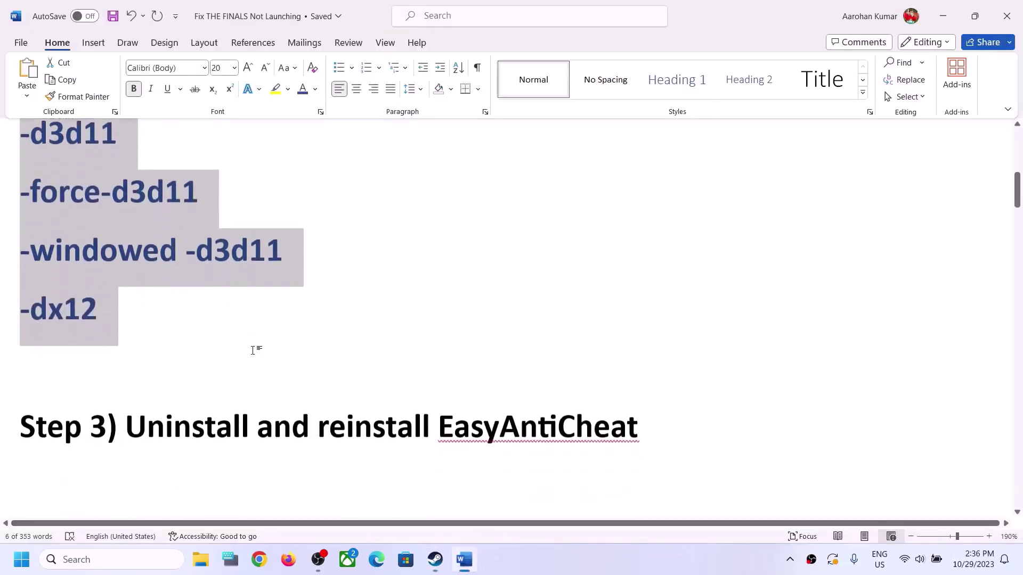
left_click_drag(126, 413, 669, 429)
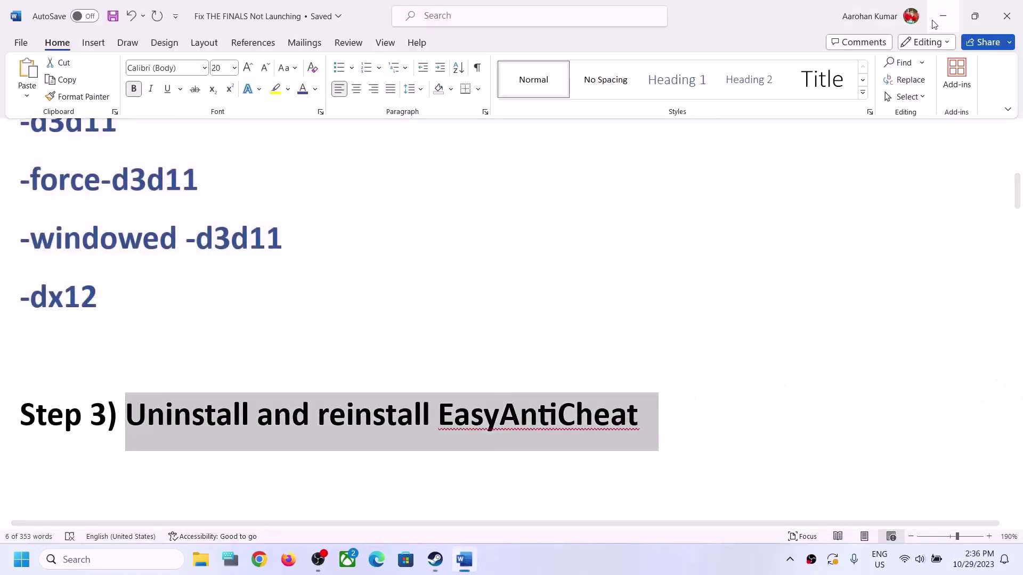
left_click(975, 16)
left_click(945, 23)
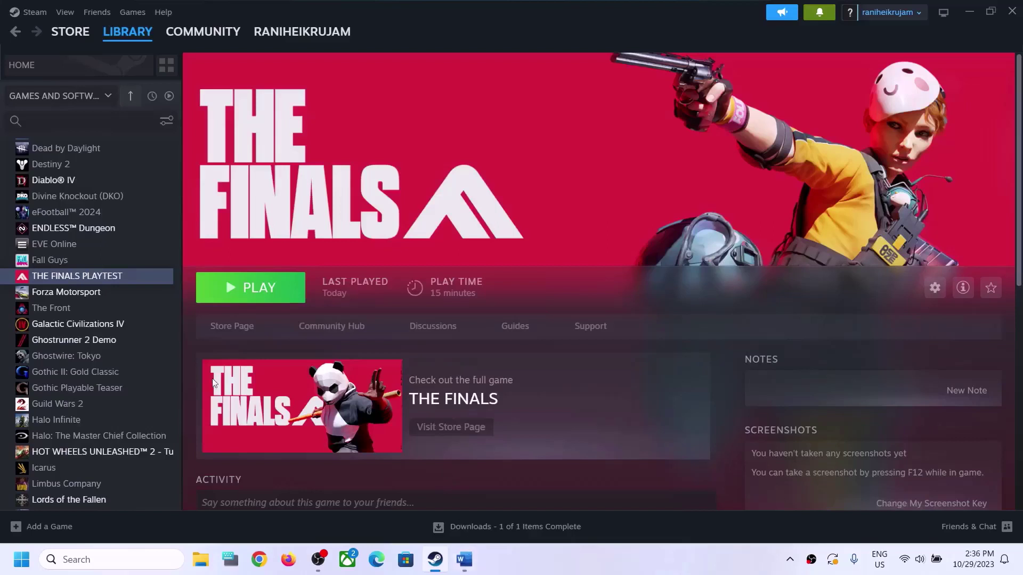
Browse THE FINALS PLAYTEST local files and run the Uninstall_EasyAntiCheat script
right_click(74, 277)
mouse_move(106, 357)
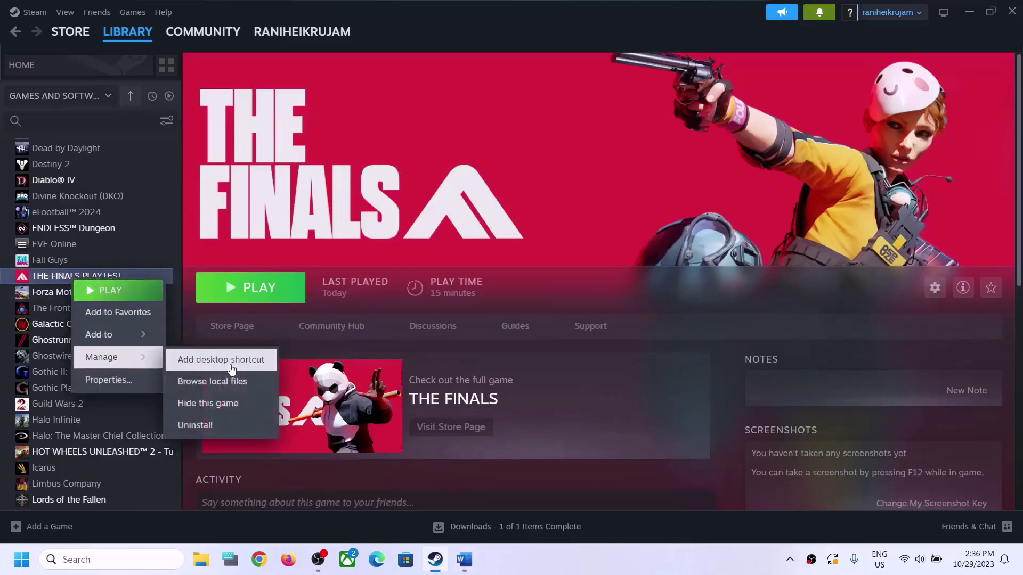
left_click(220, 387)
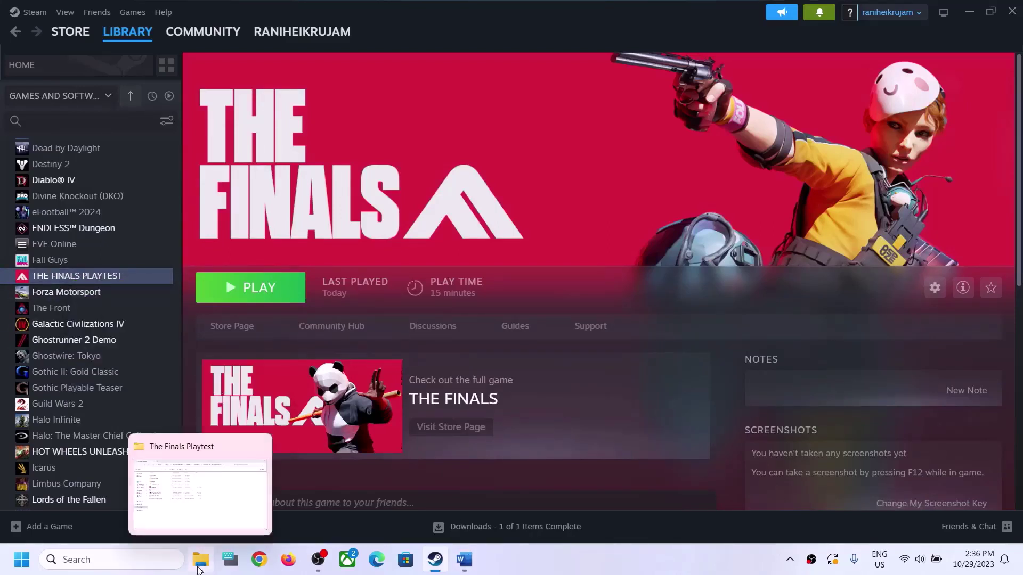
left_click(199, 569)
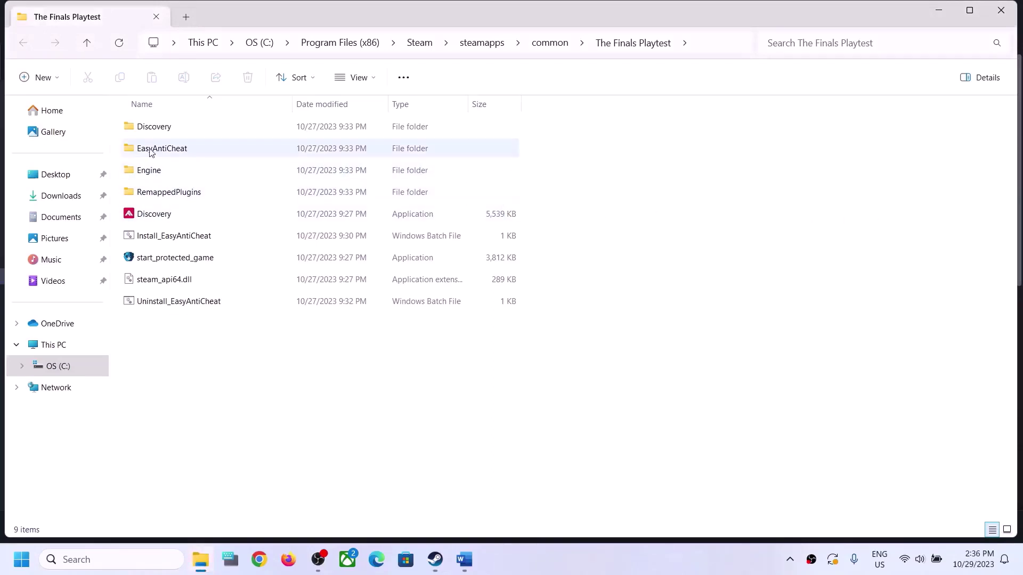
left_click(138, 307)
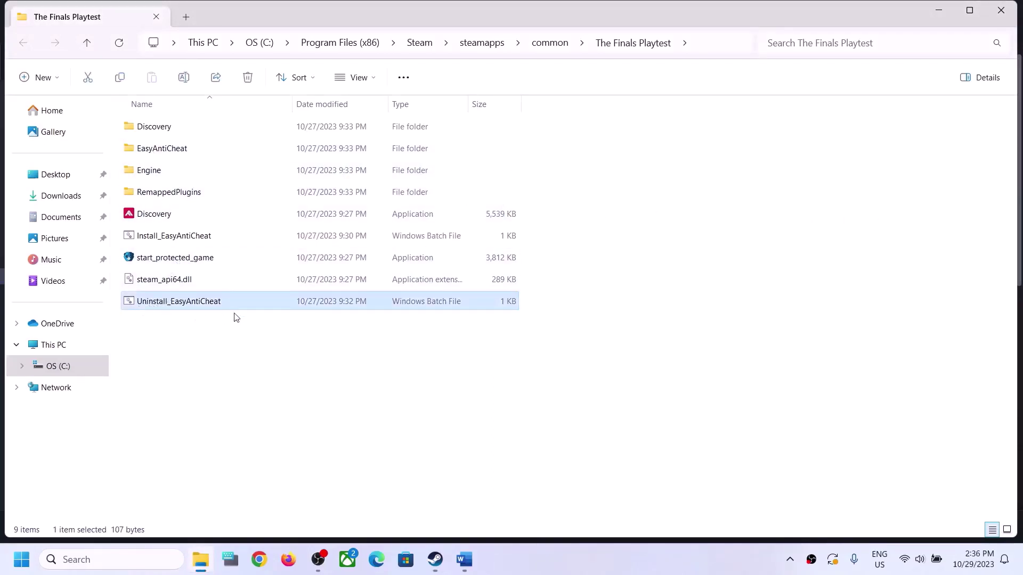
double_click(183, 304)
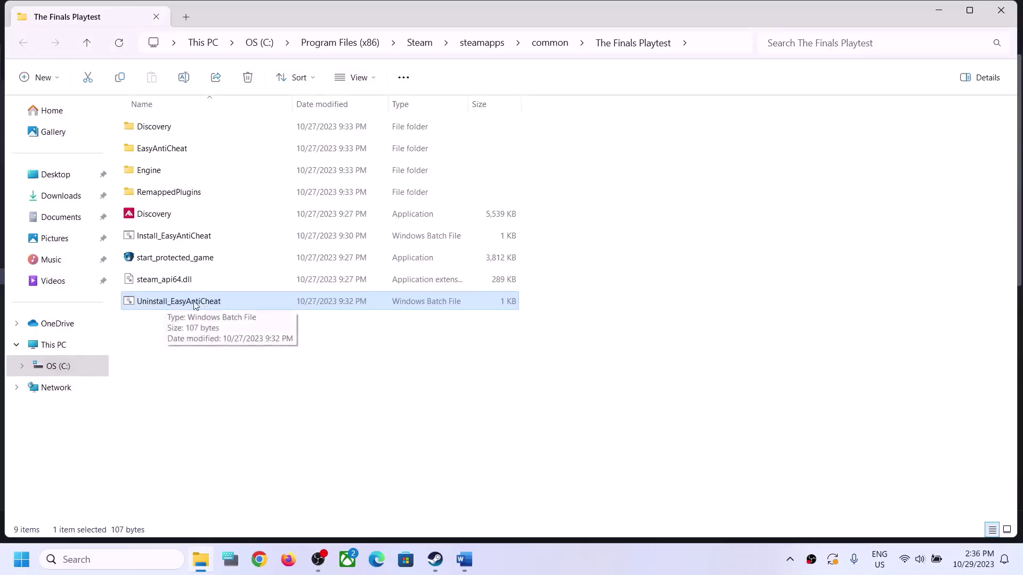
Select the Install_EasyAntiCheat script in the game folder, then return to Steam
left_click(434, 561)
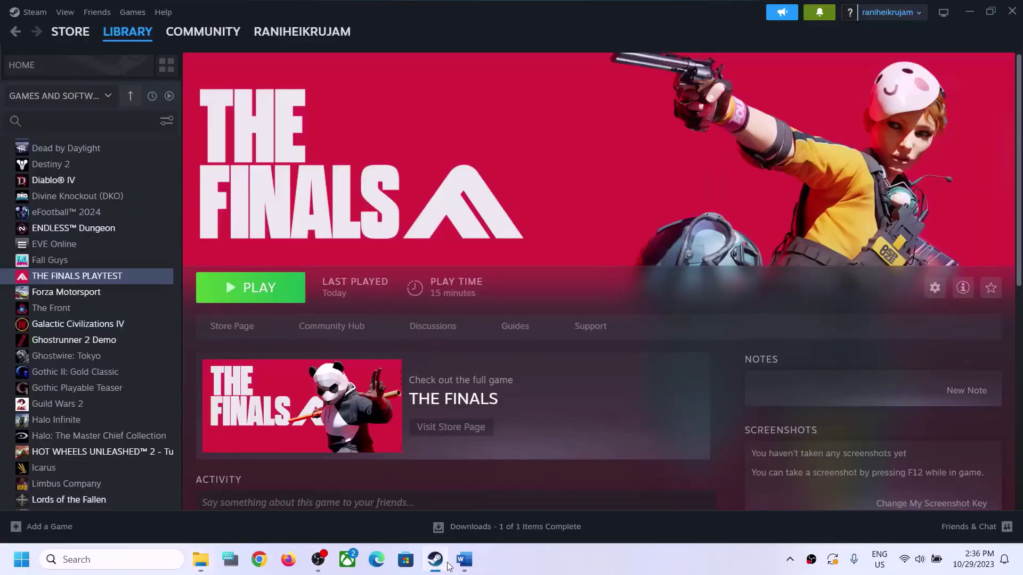
left_click(446, 564)
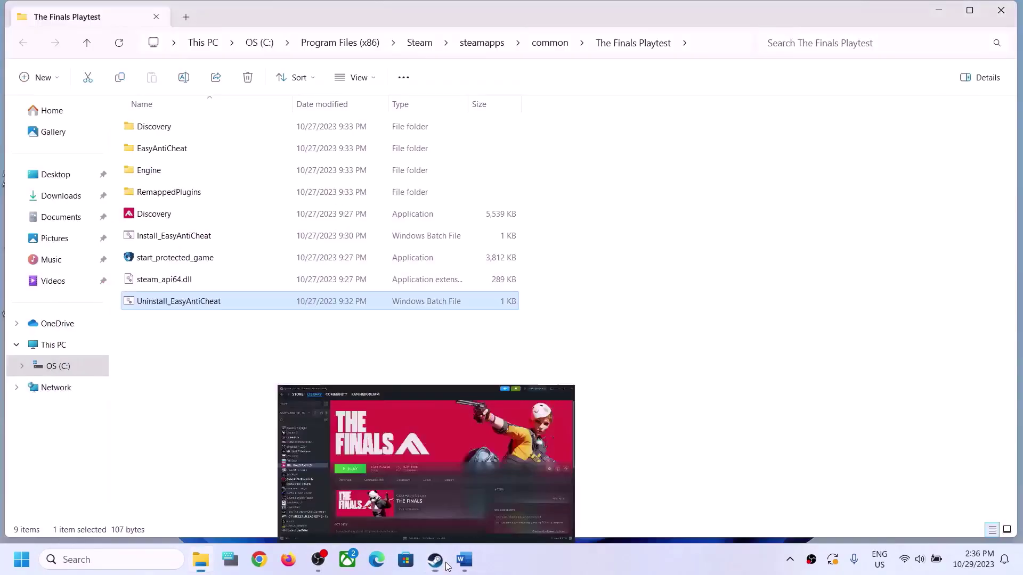
left_click(147, 241)
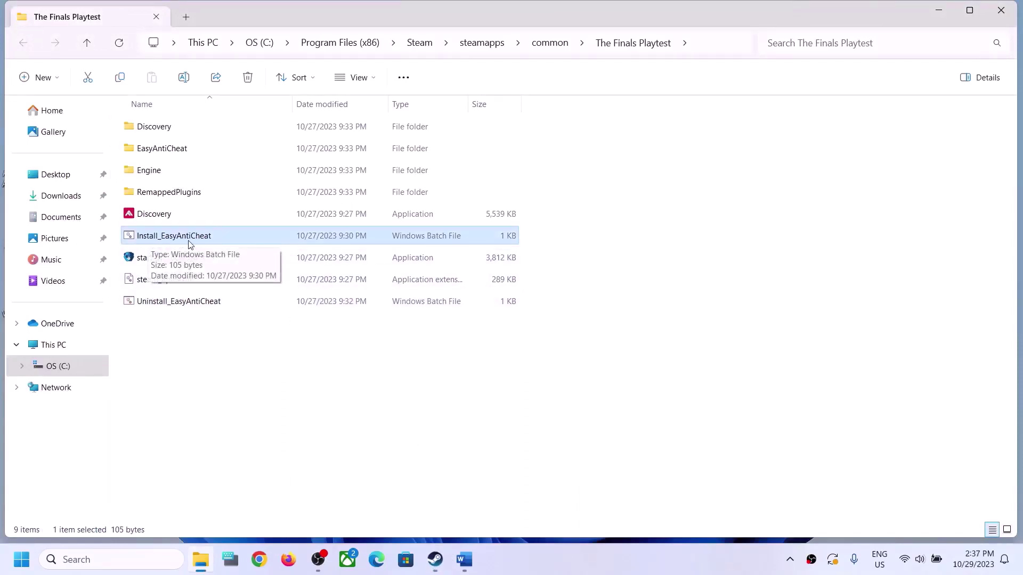
left_click(435, 559)
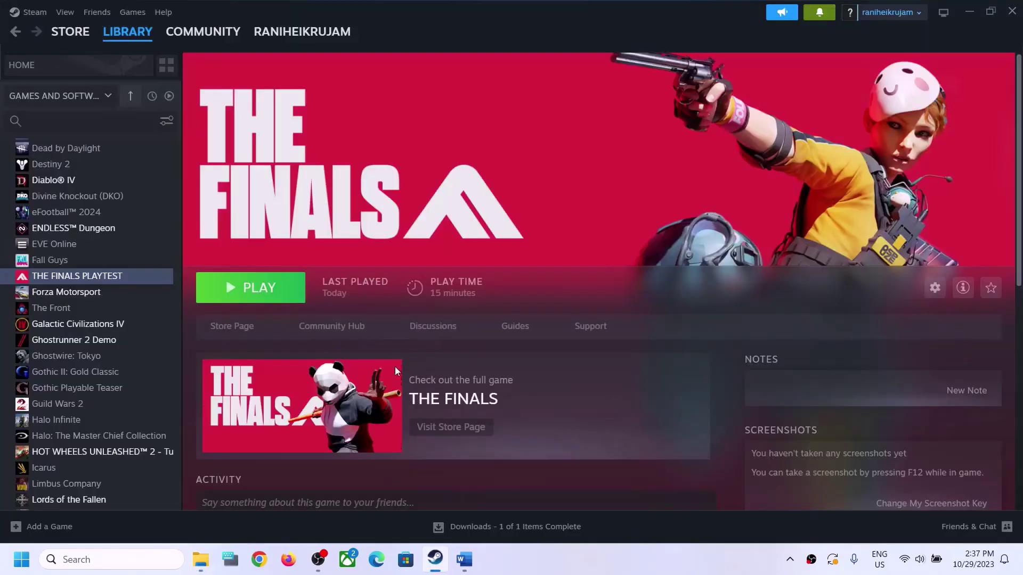
Return to the Steam library and launch THE FINALS PLAYTEST with Play
left_click(435, 559)
left_click(437, 567)
left_click(276, 299)
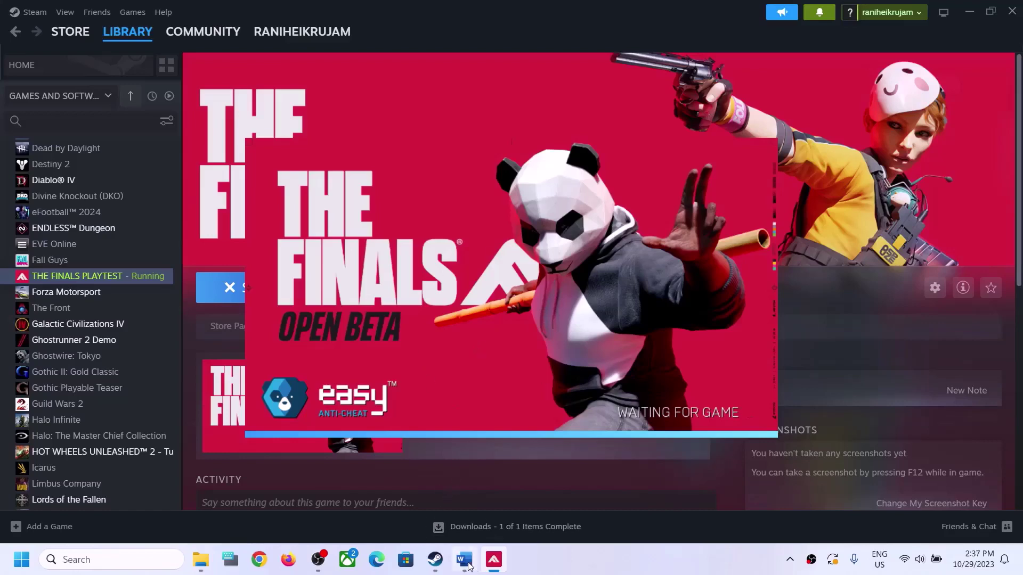
Bring up the guide, highlight Step 4 text, then close THE FINALS game window
mouse_move(468, 563)
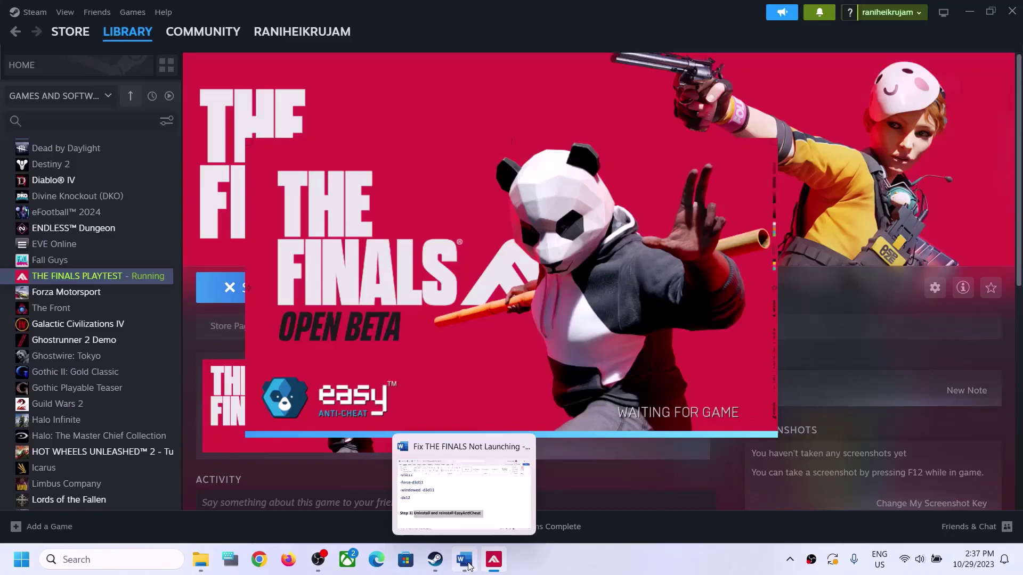
left_click(468, 564)
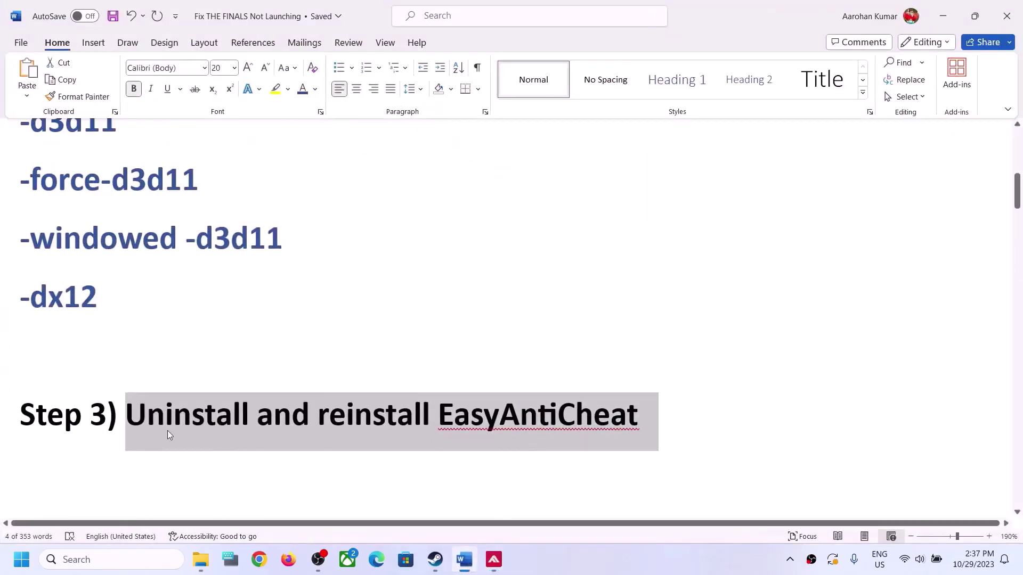
left_click(167, 430)
left_click_drag(638, 421, 108, 420)
scroll(241, 347, "down", 5)
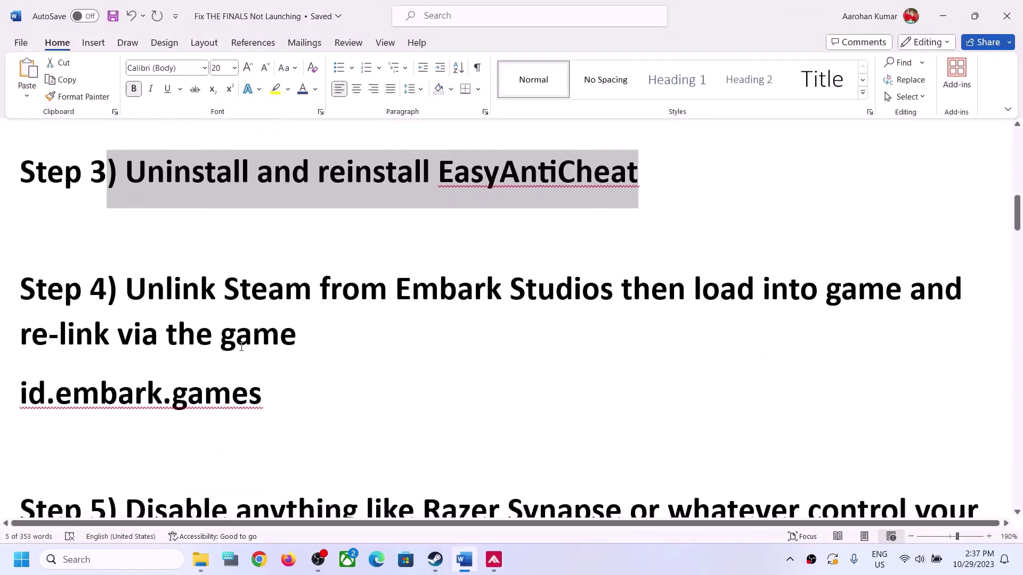
scroll(157, 294, "up", 1)
left_click_drag(125, 350, 297, 399)
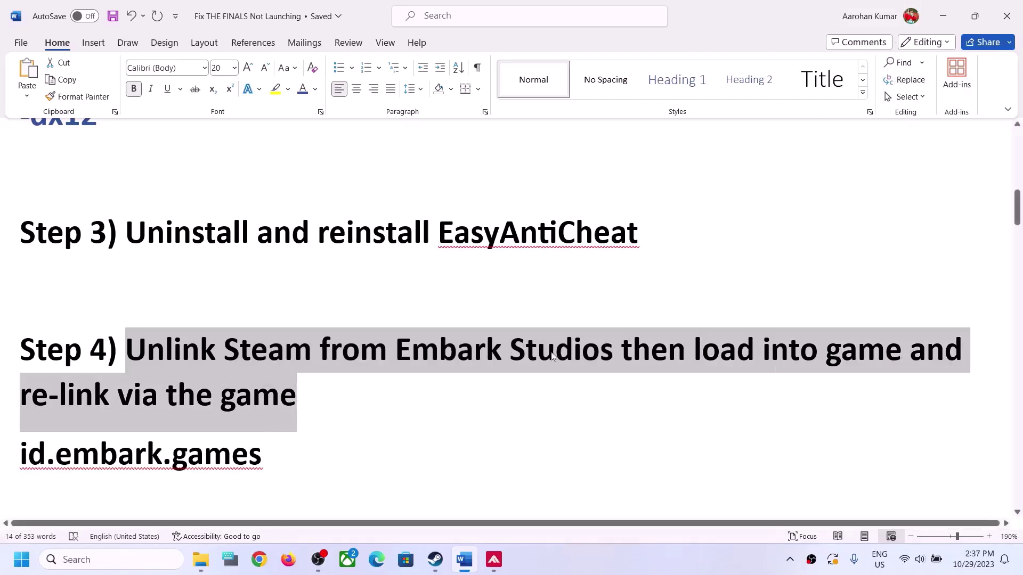
left_click(942, 16)
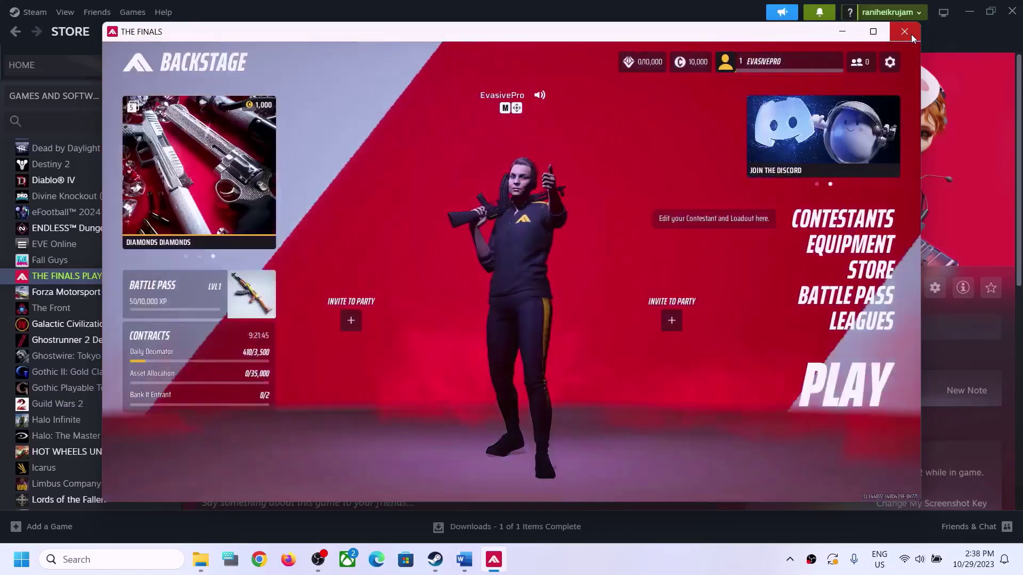
left_click(909, 33)
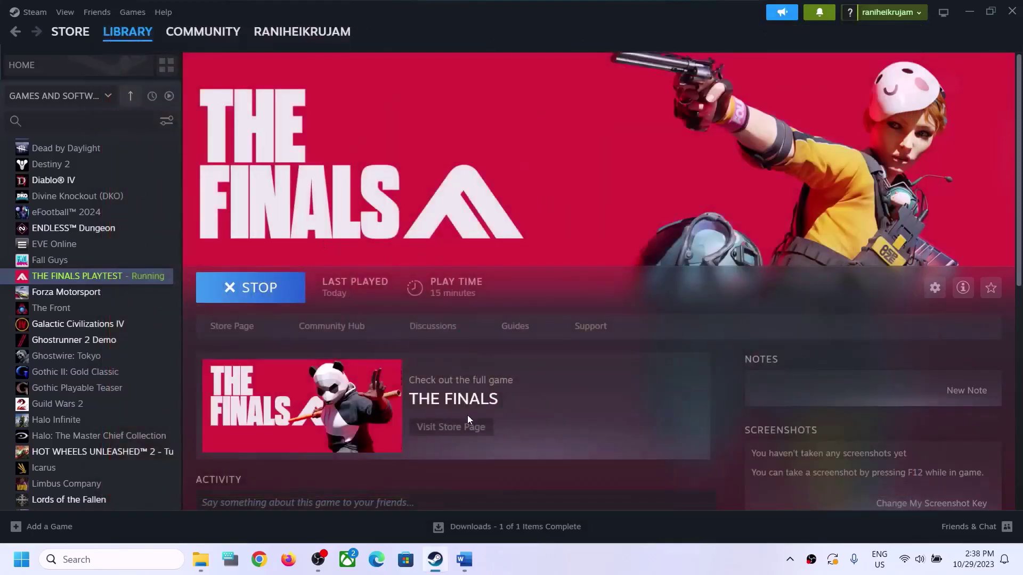
Highlight Step 4's unlink-Steam-from-Embark-Studios instructions and the id.embark.games address
left_click(464, 560)
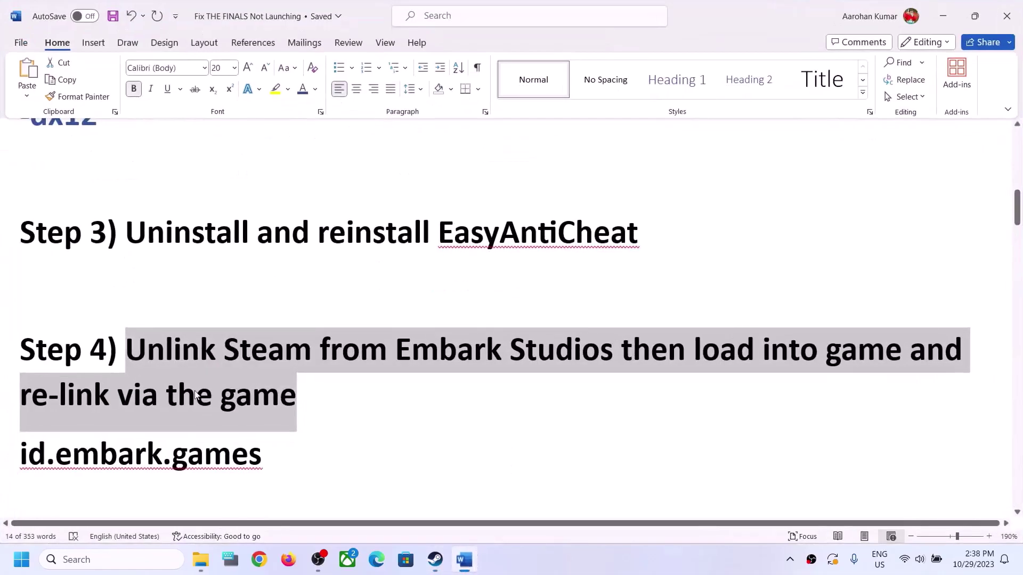
left_click(196, 396)
left_click_drag(127, 351, 560, 334)
left_click_drag(763, 352, 908, 352)
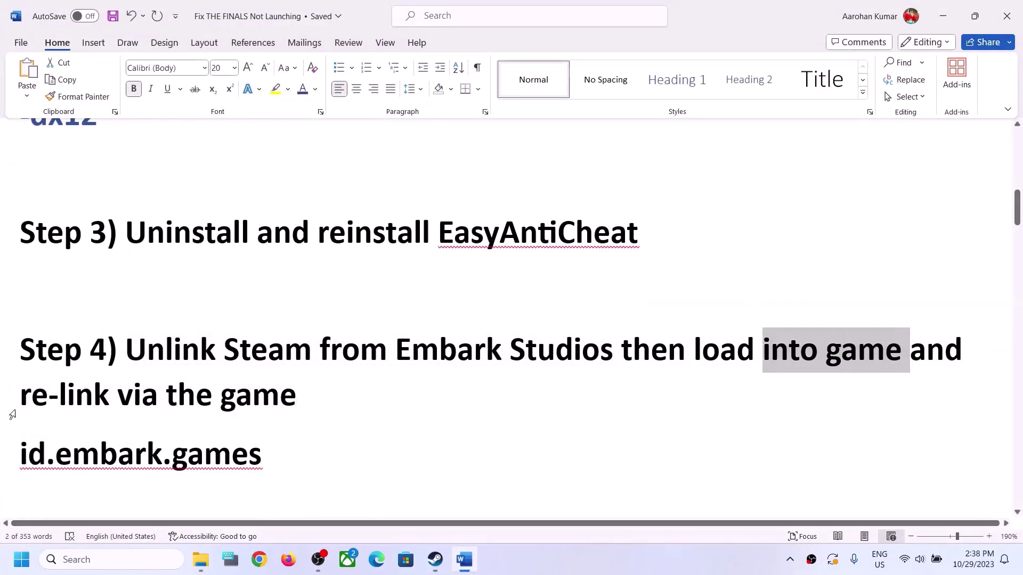
left_click_drag(58, 395, 329, 389)
left_click(166, 349)
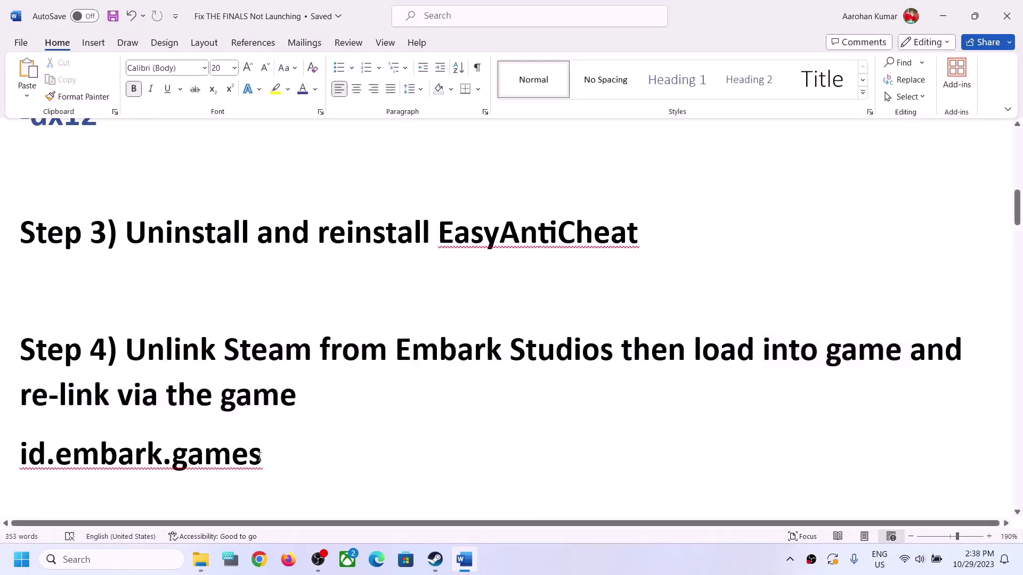
mouse_move(261, 454)
left_mouse_down()
mouse_move(26, 468)
mouse_move(263, 463)
left_mouse_up()
key("ctrl+c")
left_click(116, 471)
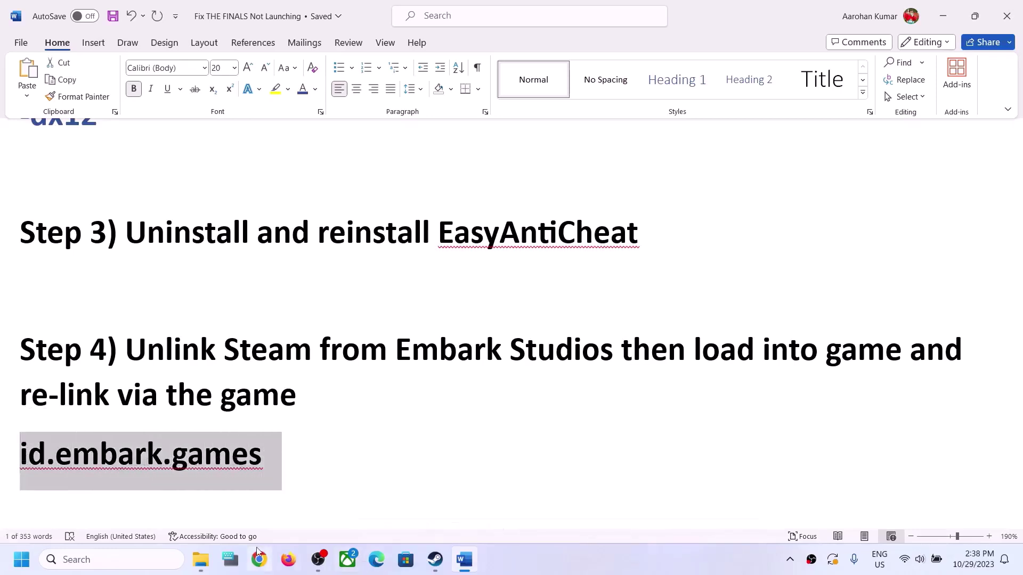
Load id.embark.games, go to Connected platforms, and start unlinking the Steam account
left_click(263, 568)
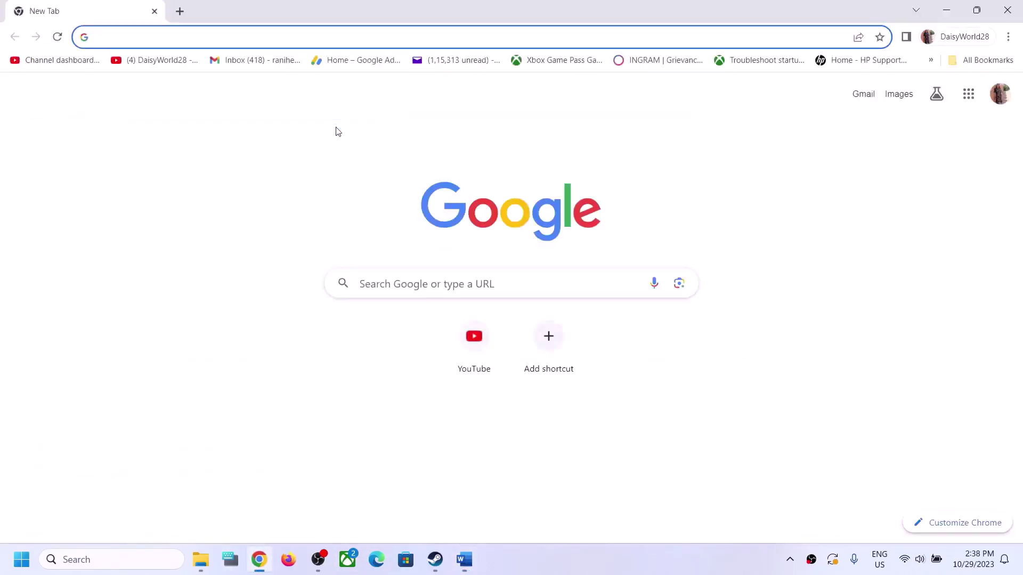
key("ctrl+v")
key("Return")
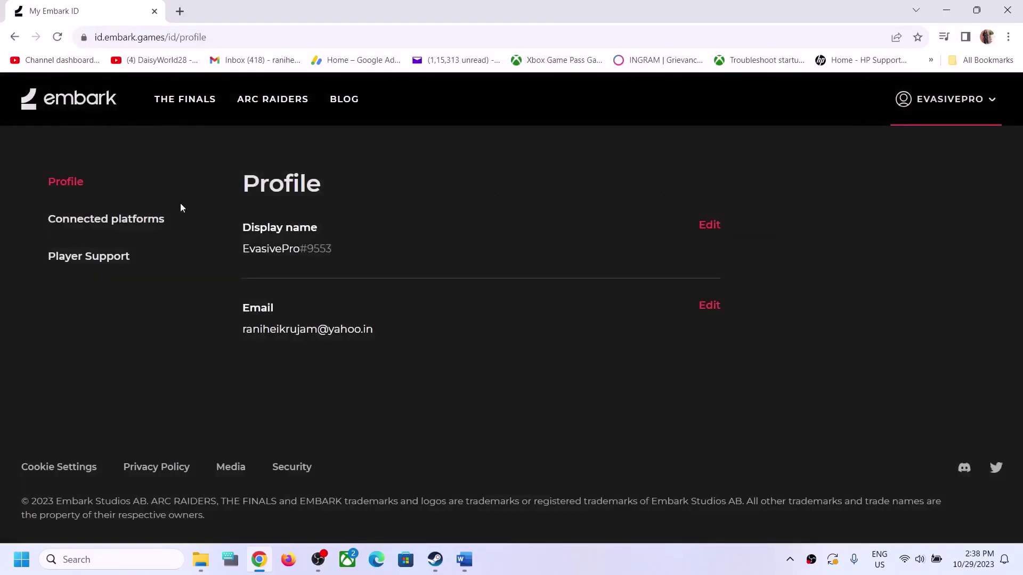
left_click(101, 226)
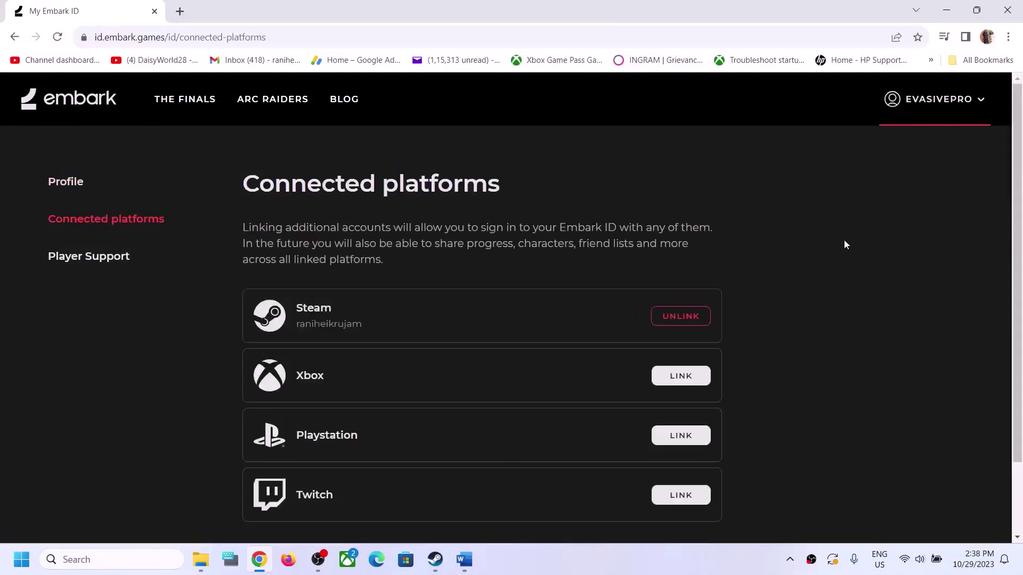
scroll(747, 251, "down", 1)
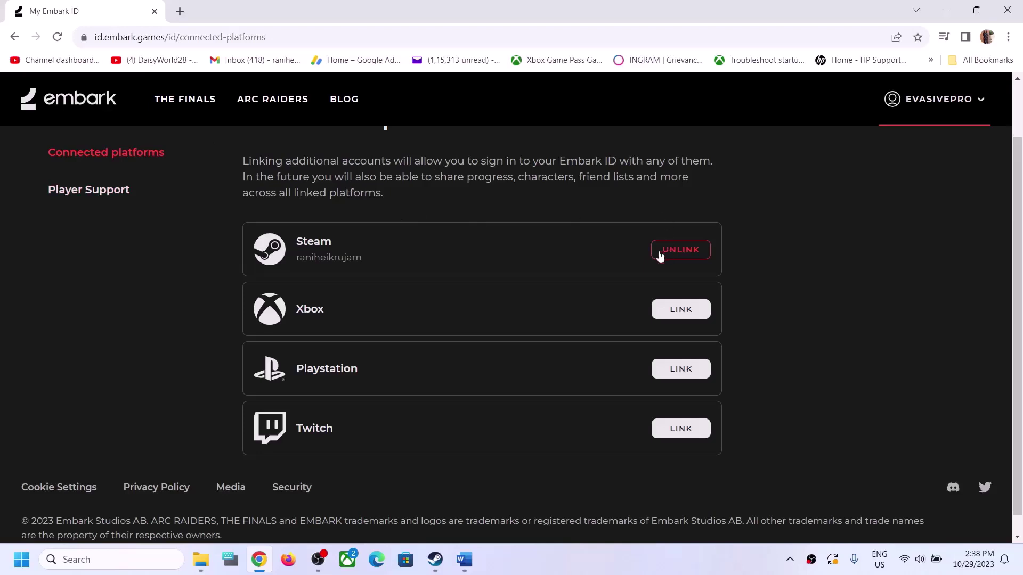
scroll(687, 288, "up", 1)
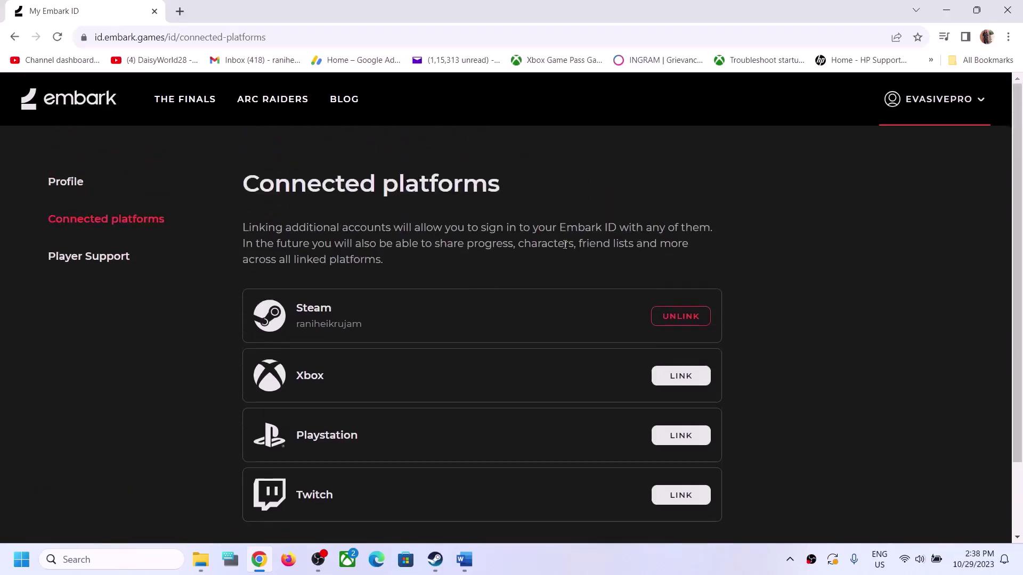
left_click(684, 324)
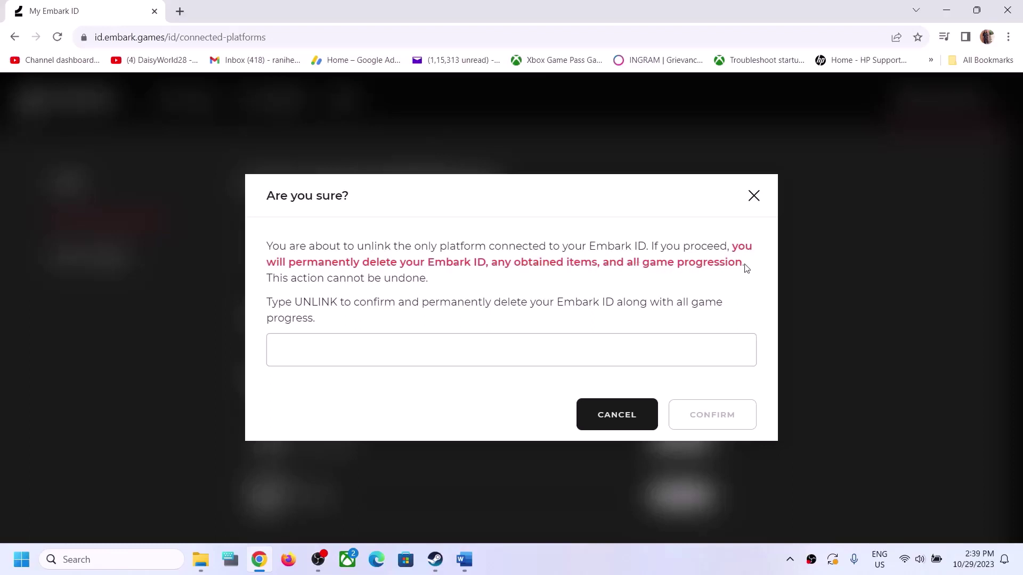
Enter UNLINK in the confirmation box and confirm unlinking Steam from the Embark ID
left_click_drag(744, 266, 437, 278)
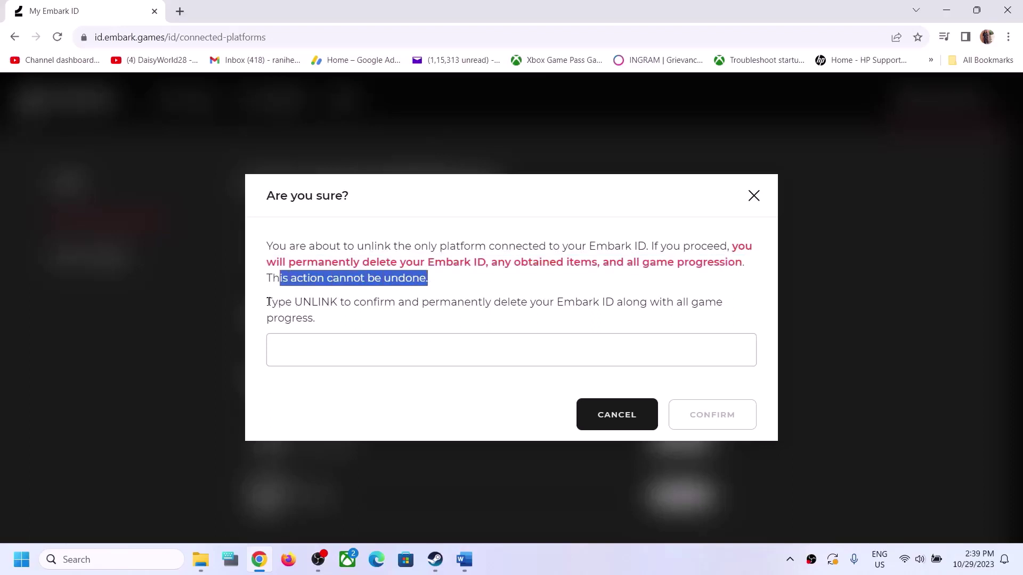
left_click_drag(268, 302, 299, 302)
key("ctrl+c")
left_click(315, 352)
key("ctrl+v")
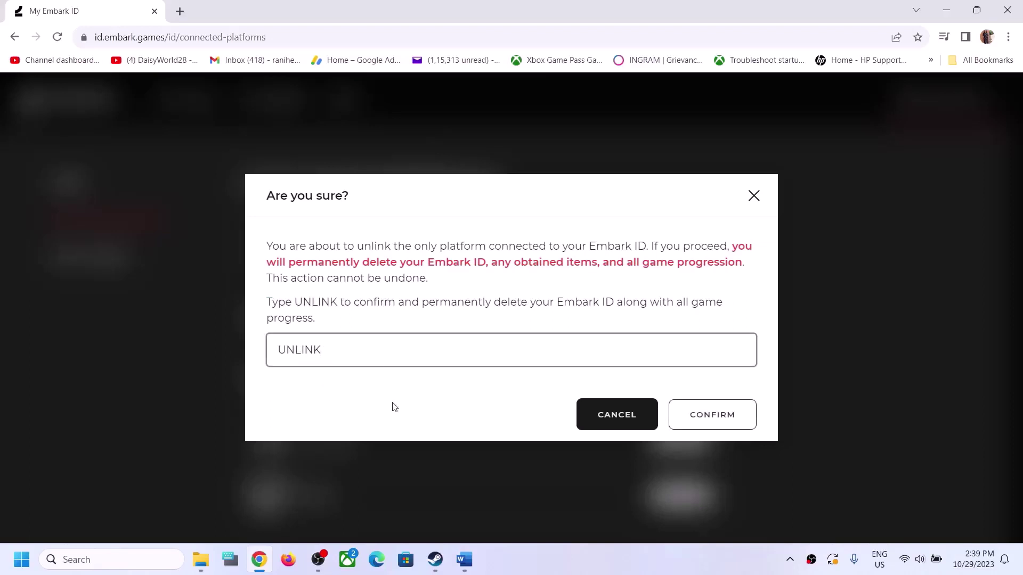
left_click(394, 408)
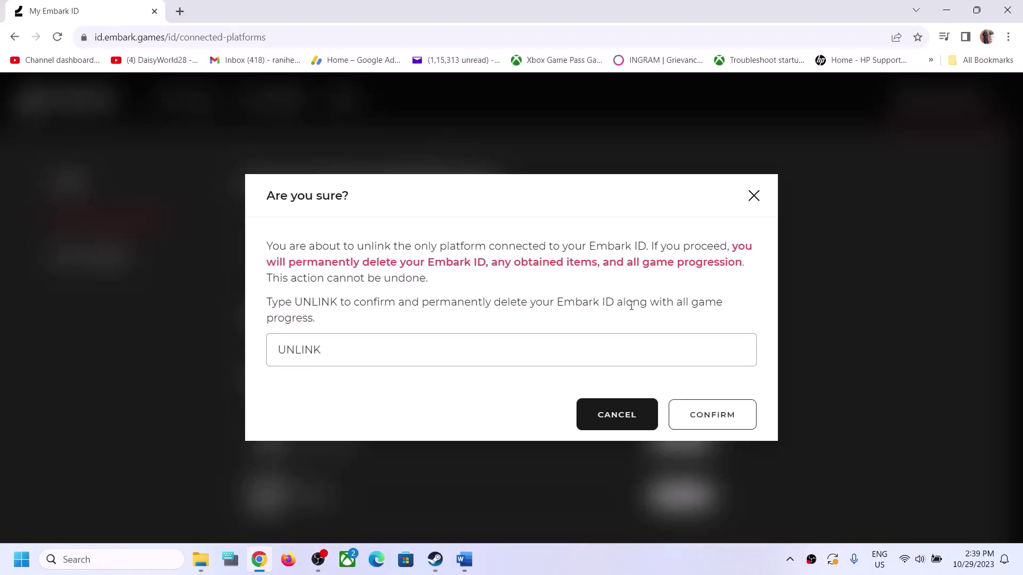
left_click(716, 419)
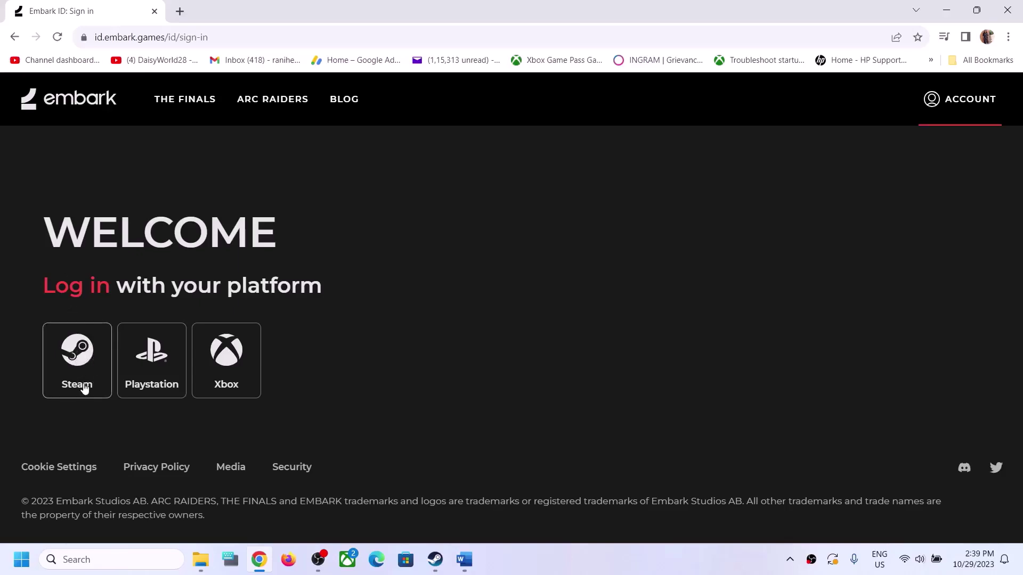
Launch THE FINALS PLAYTEST from Steam while reviewing Step 4's unlink and re-link instructions in Word
left_click(435, 569)
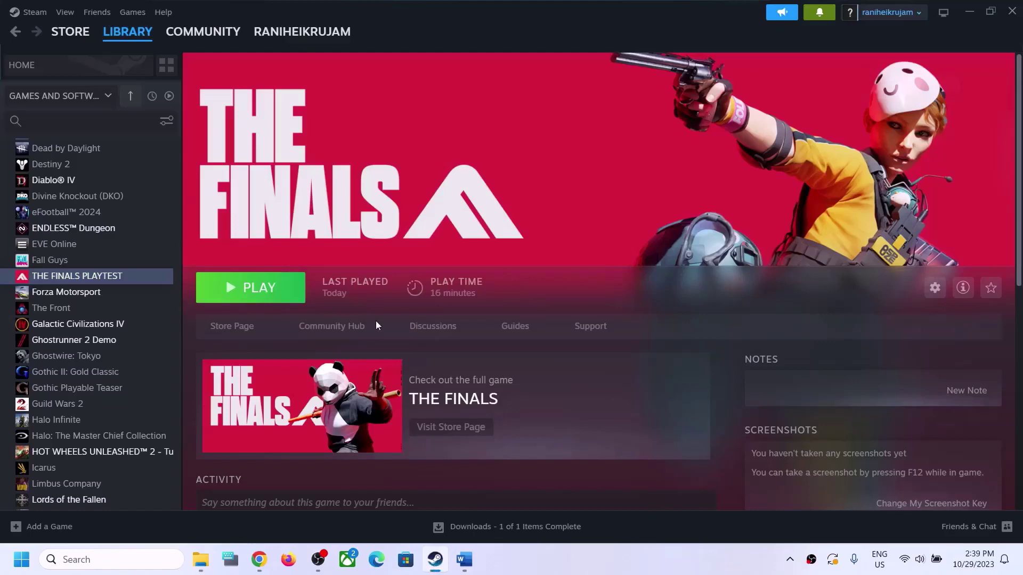
left_click(262, 296)
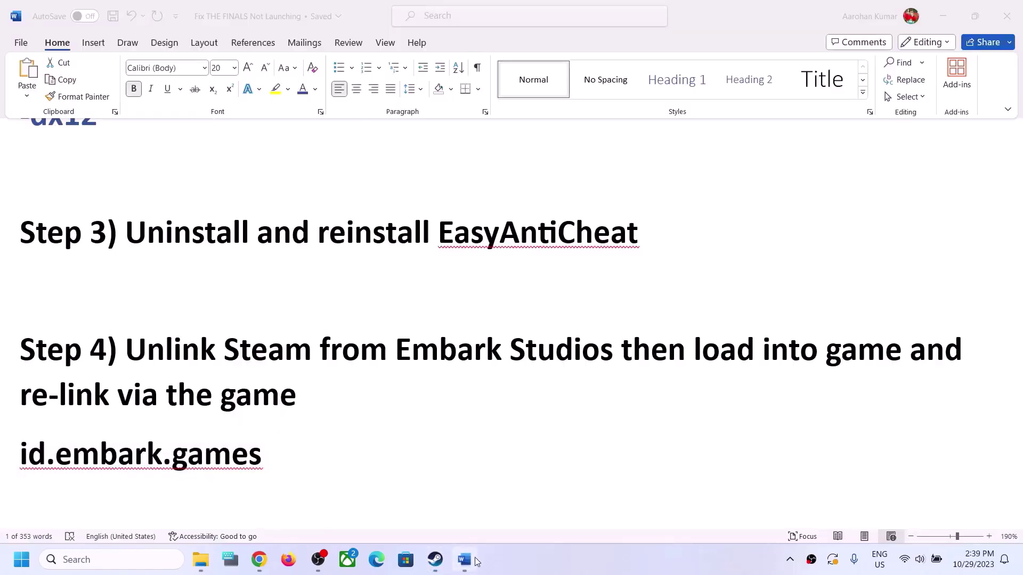
left_click_drag(22, 454, 282, 456)
left_click_drag(131, 350, 291, 346)
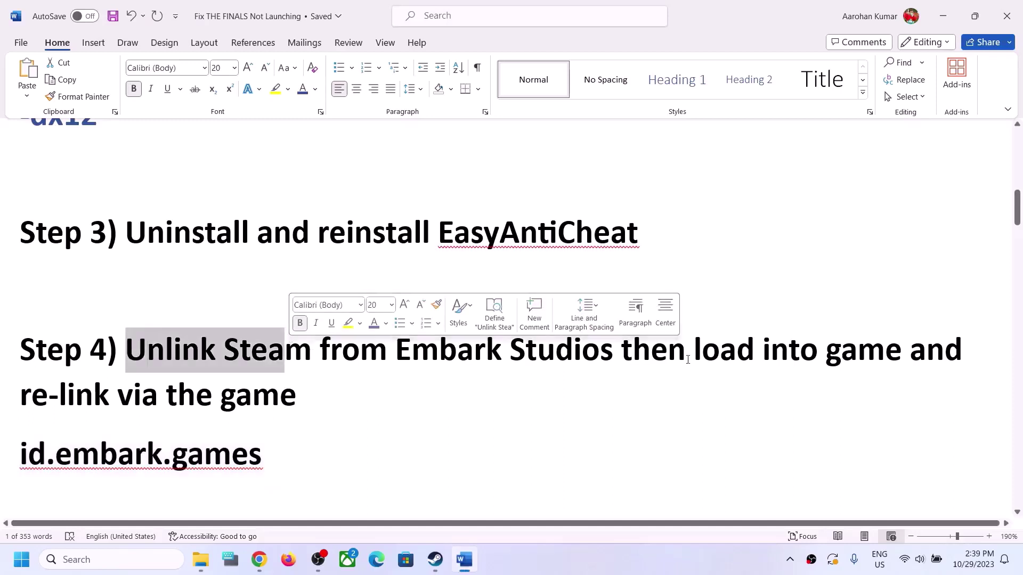
left_click_drag(694, 350, 881, 350)
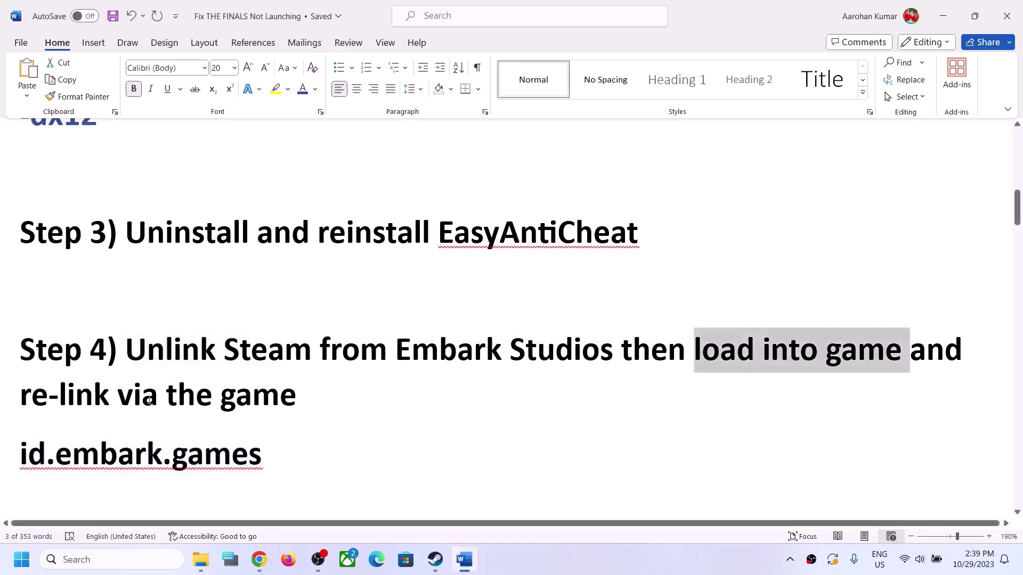
left_click_drag(21, 397, 252, 399)
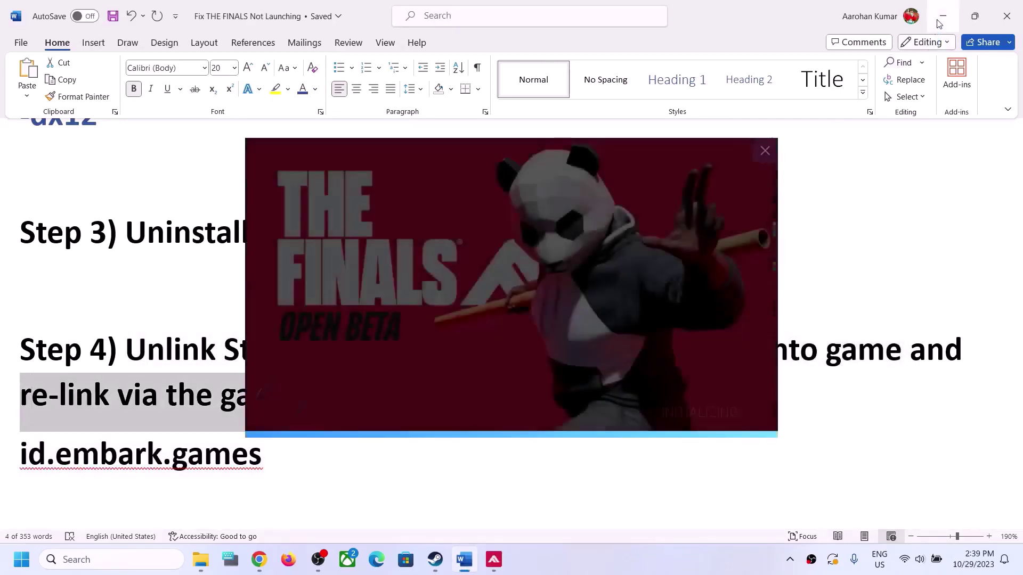
left_click(942, 16)
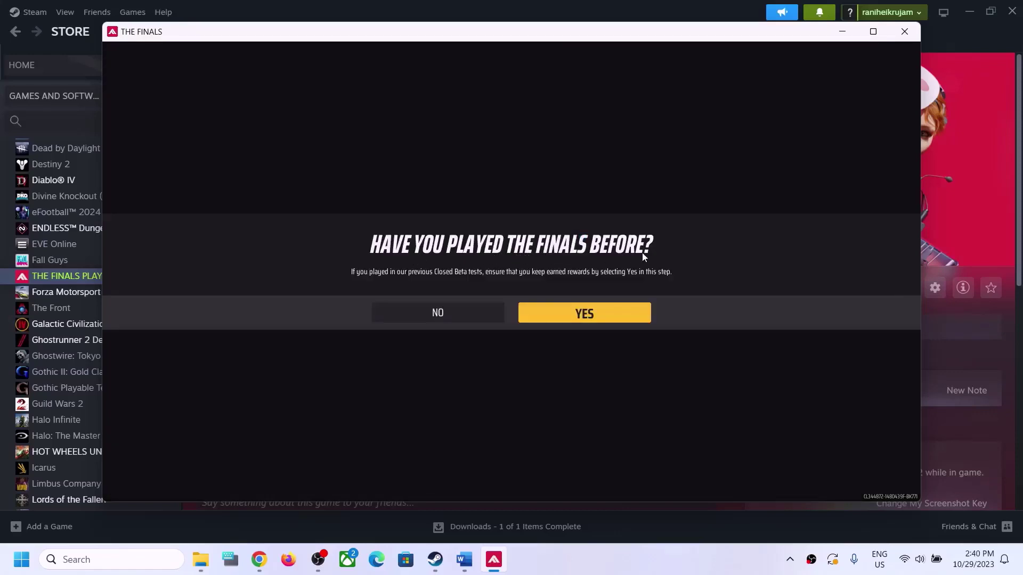
Answer No, create and link a new Embark ID, save the settings, and close the game window
left_click(446, 318)
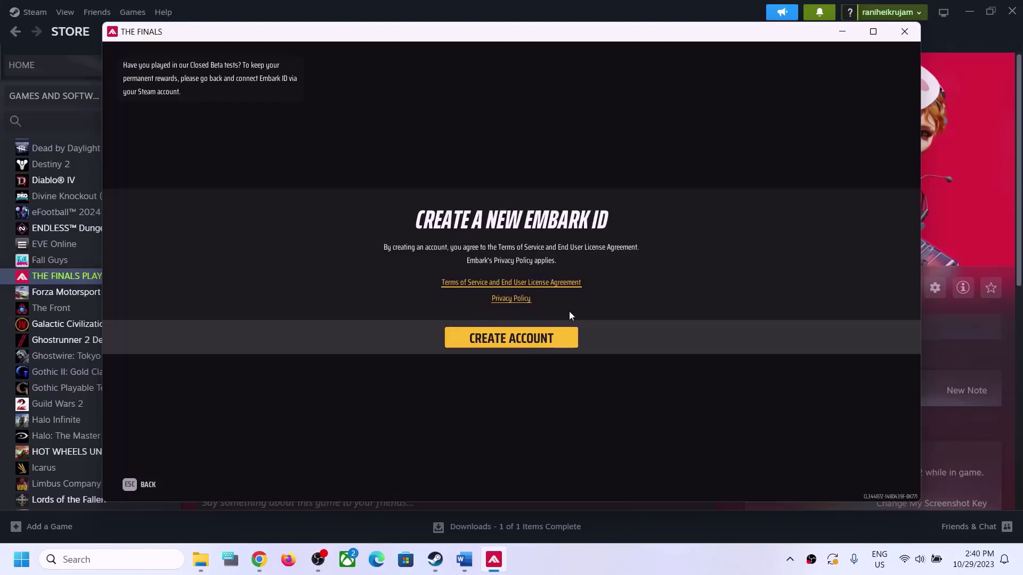
left_click(527, 341)
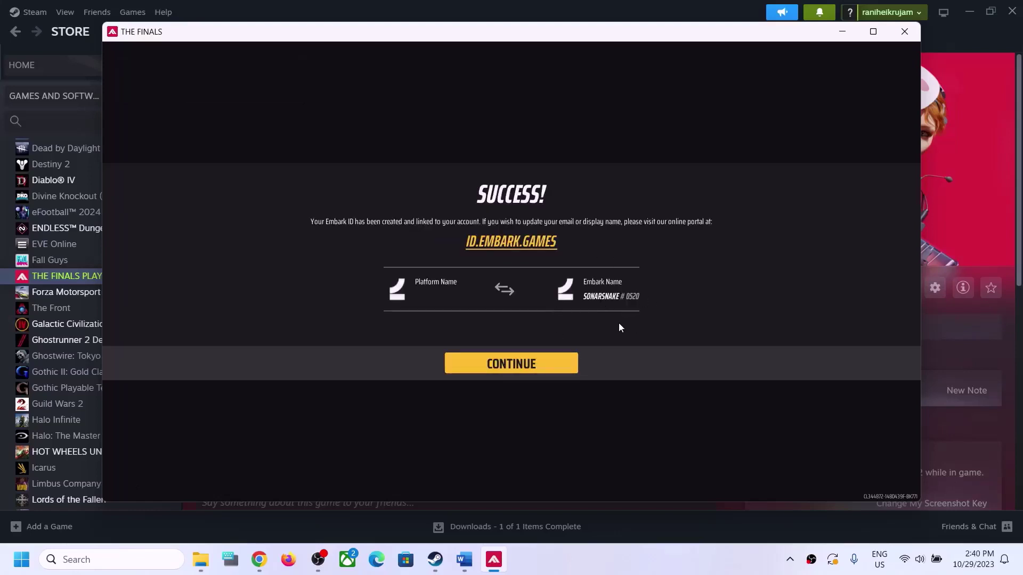
left_click(559, 359)
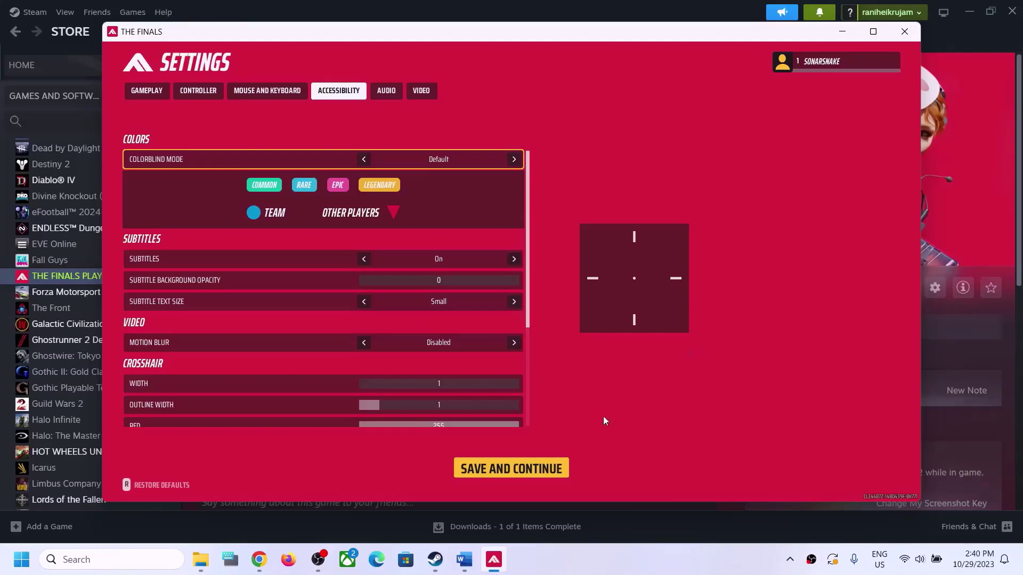
left_click(524, 467)
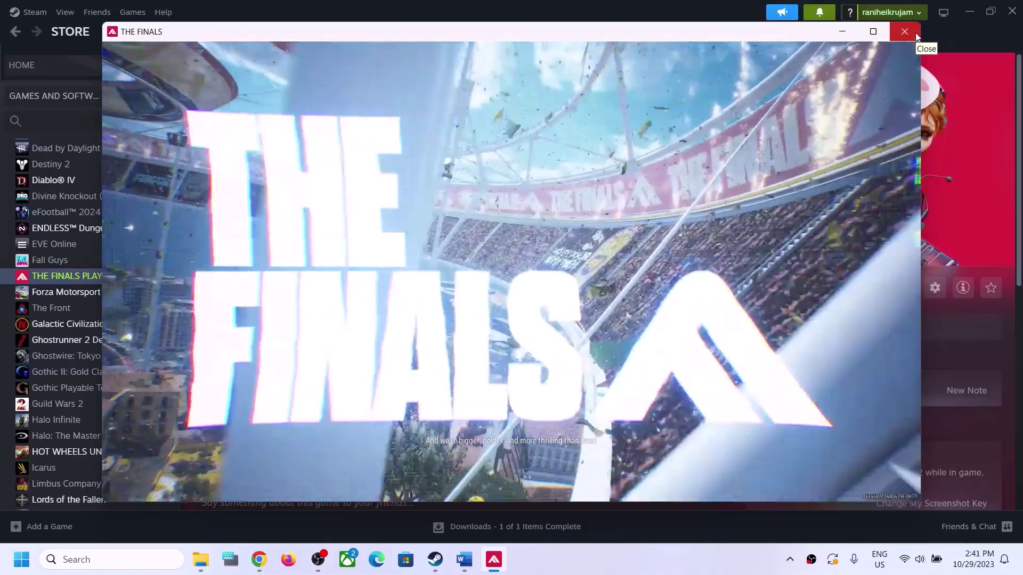
left_click(915, 35)
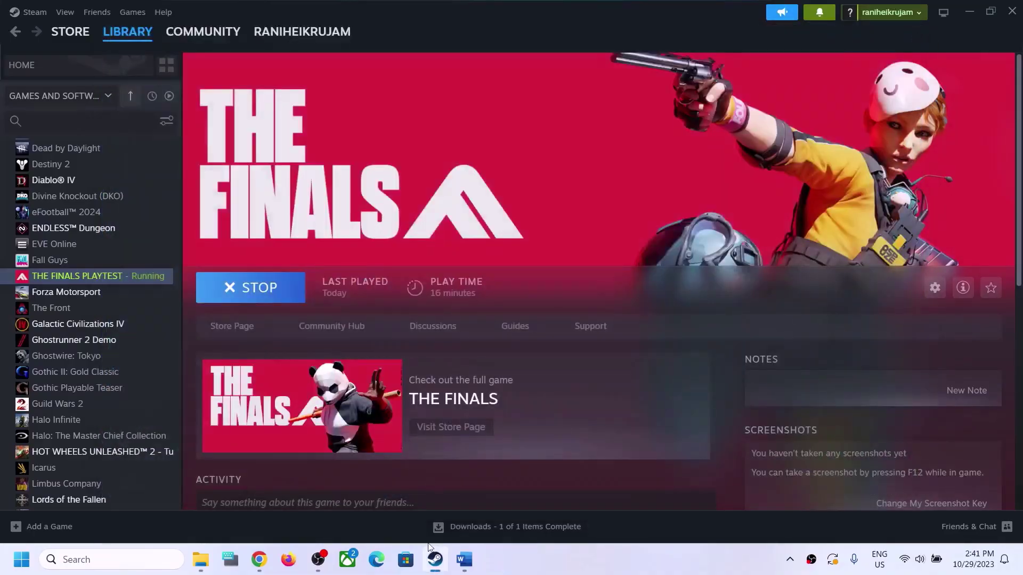
Review Step 5 in Word: Razer Synapse, Disconnect multiple monitors and Disable Steam Overlay
left_click(463, 559)
scroll(330, 418, "down", 1)
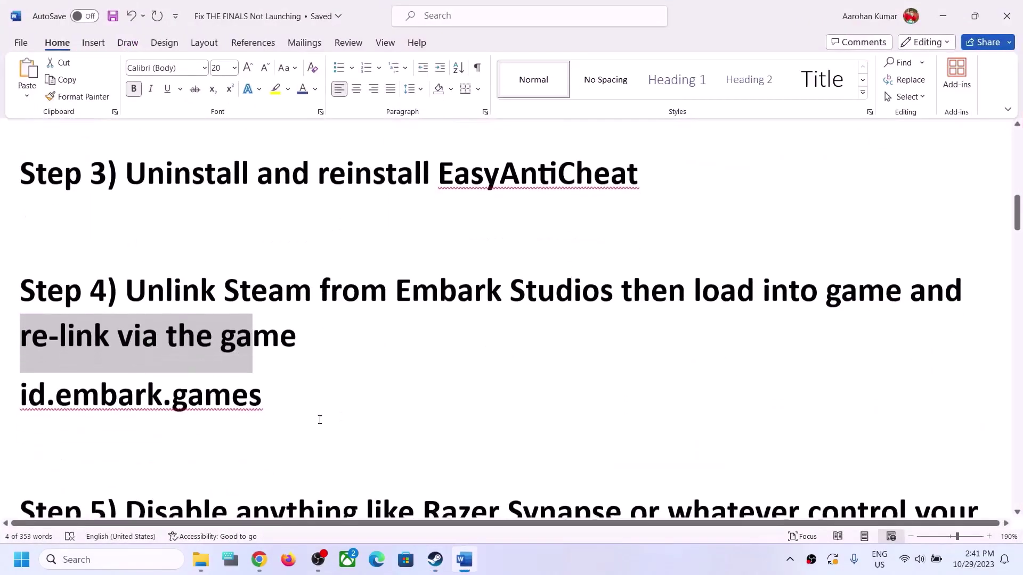
left_click(301, 397)
scroll(301, 398, "down", 5)
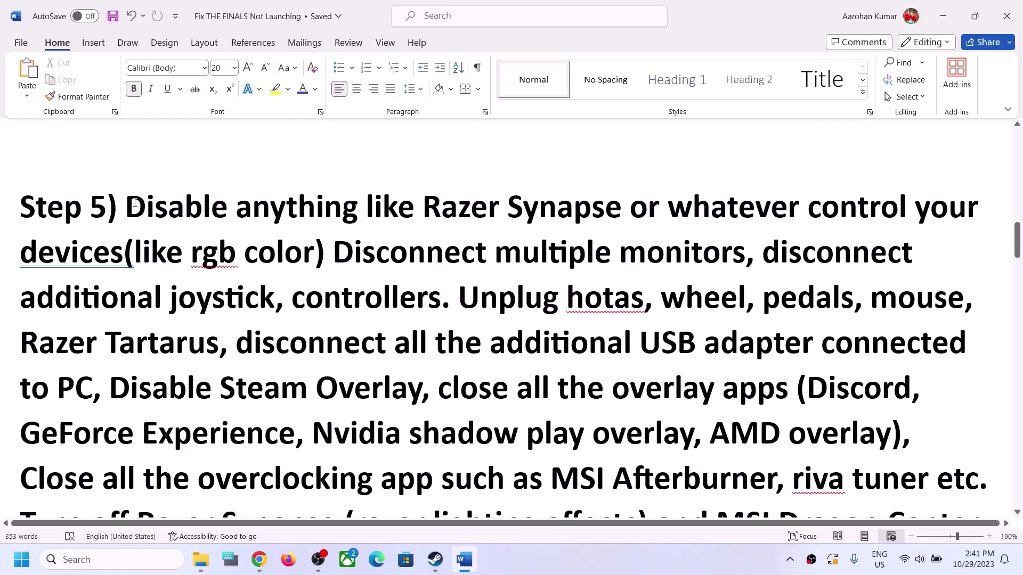
left_click_drag(126, 203, 315, 261)
left_click(228, 205)
left_click_drag(126, 205, 322, 243)
left_click(444, 206)
left_click_drag(445, 206, 592, 206)
left_click(150, 253)
left_click_drag(334, 253, 96, 386)
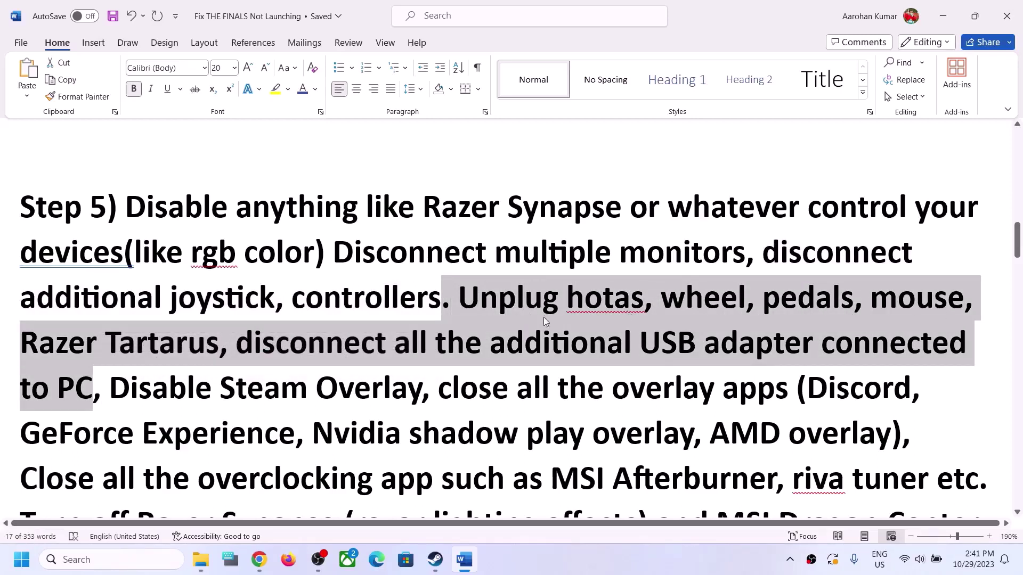
left_click_drag(110, 388, 422, 388)
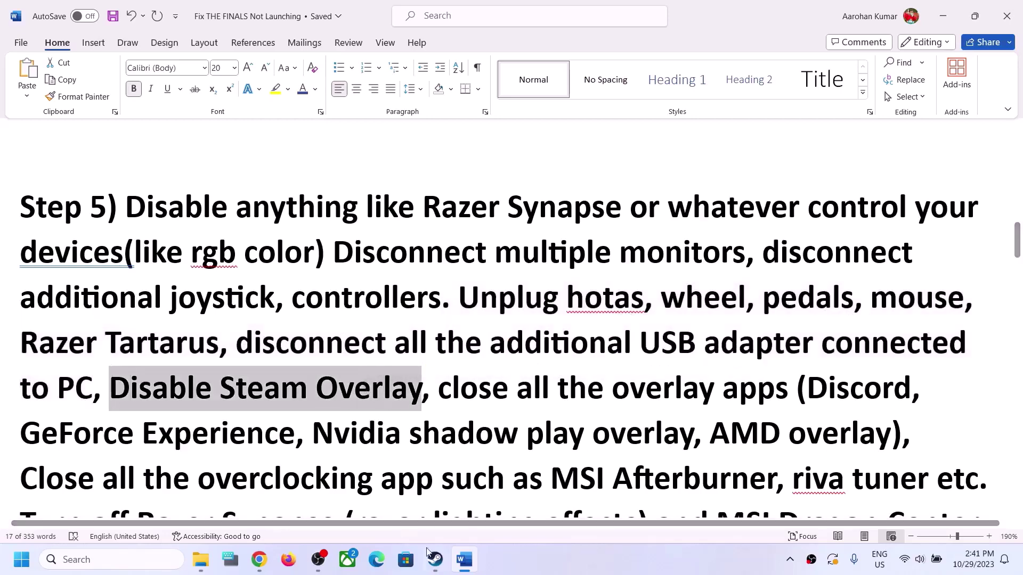
Disable the Steam Overlay in THE FINALS PLAYTEST's Steam properties
key("alt+Tab")
right_click(88, 277)
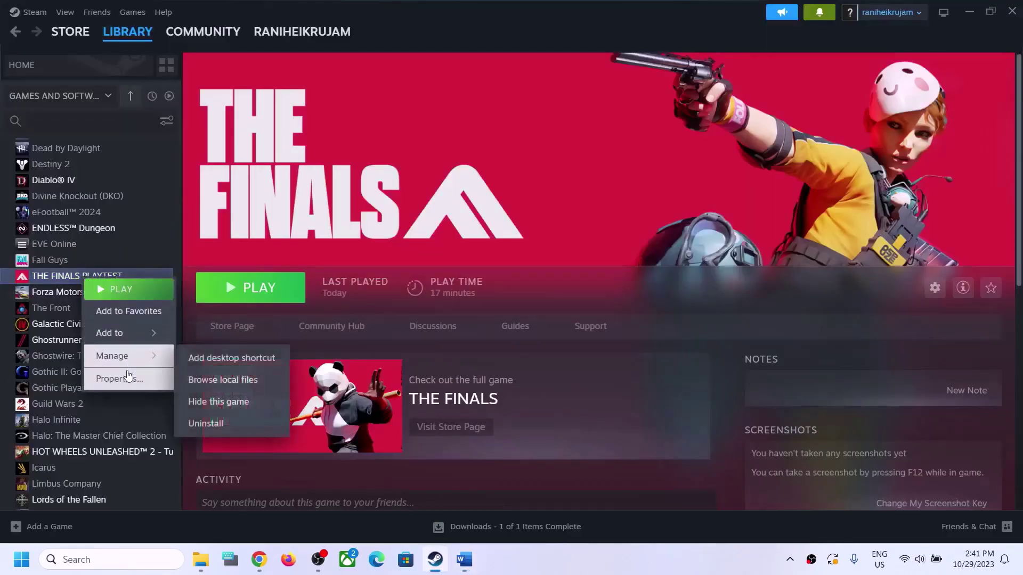
left_click(129, 377)
left_click(757, 139)
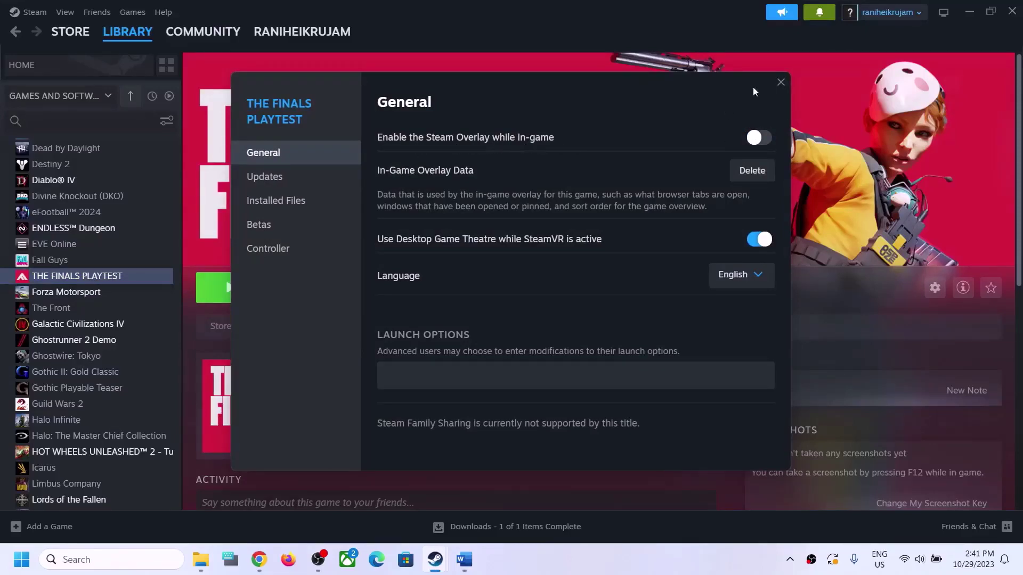
left_click(781, 82)
key("alt+Tab")
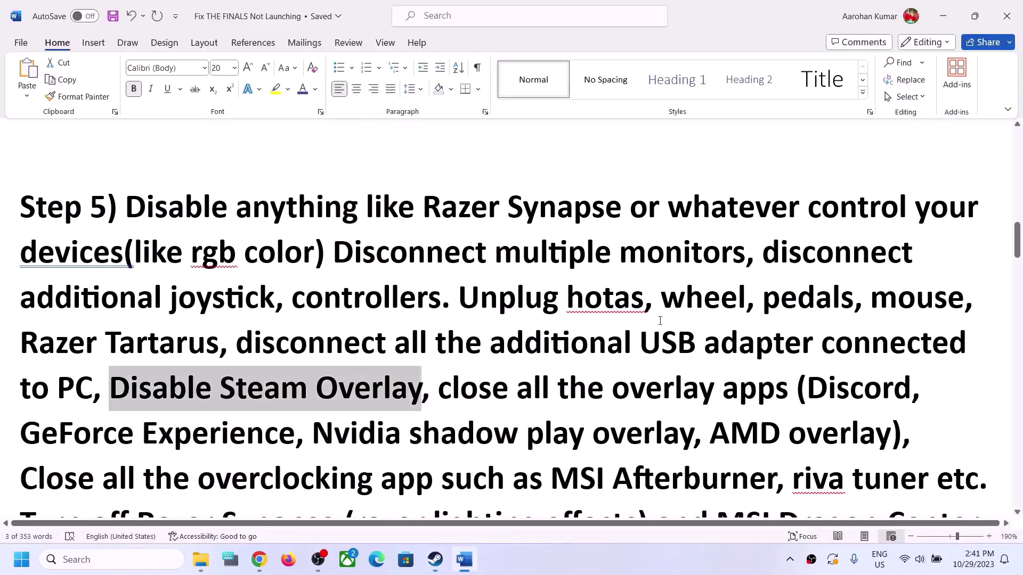
left_click_drag(565, 394, 894, 389)
left_click(817, 393)
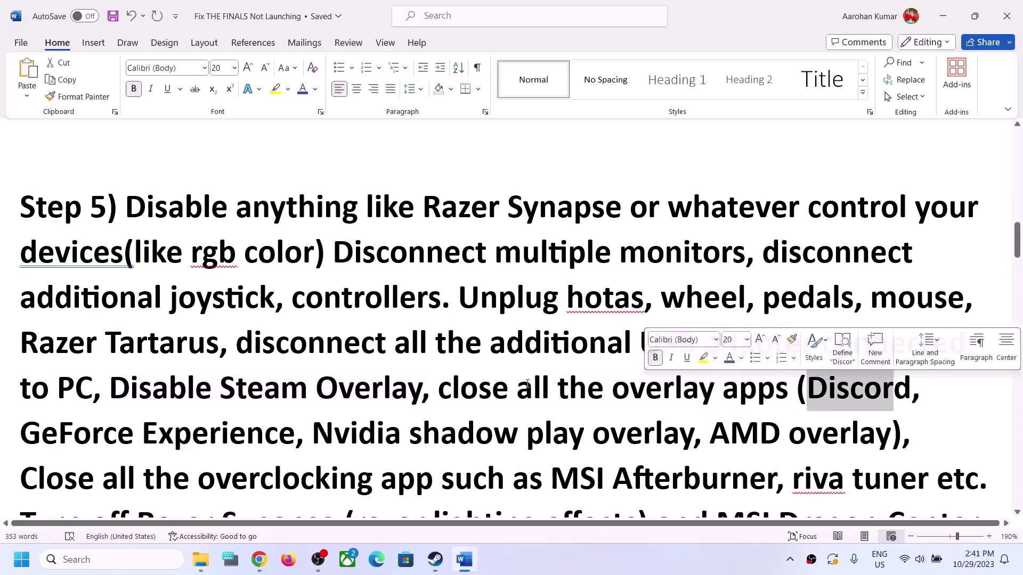
left_click_drag(25, 433, 254, 432)
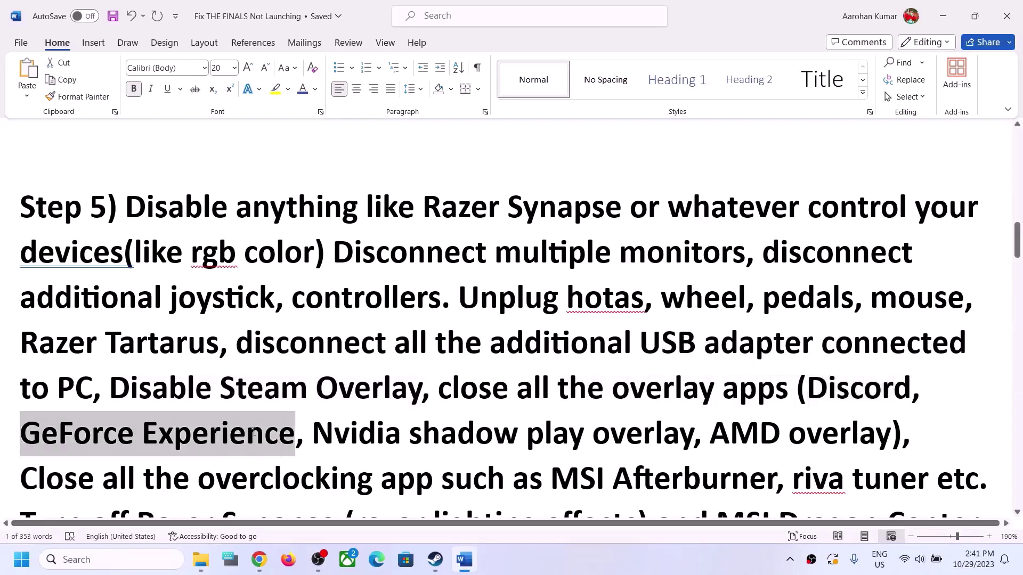
left_click(344, 341)
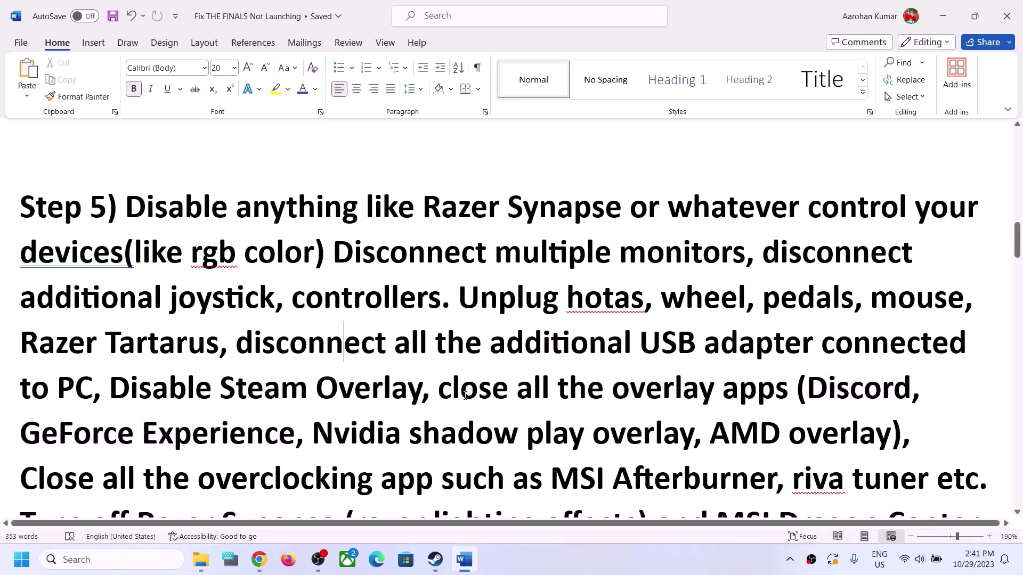
left_click_drag(460, 387, 828, 393)
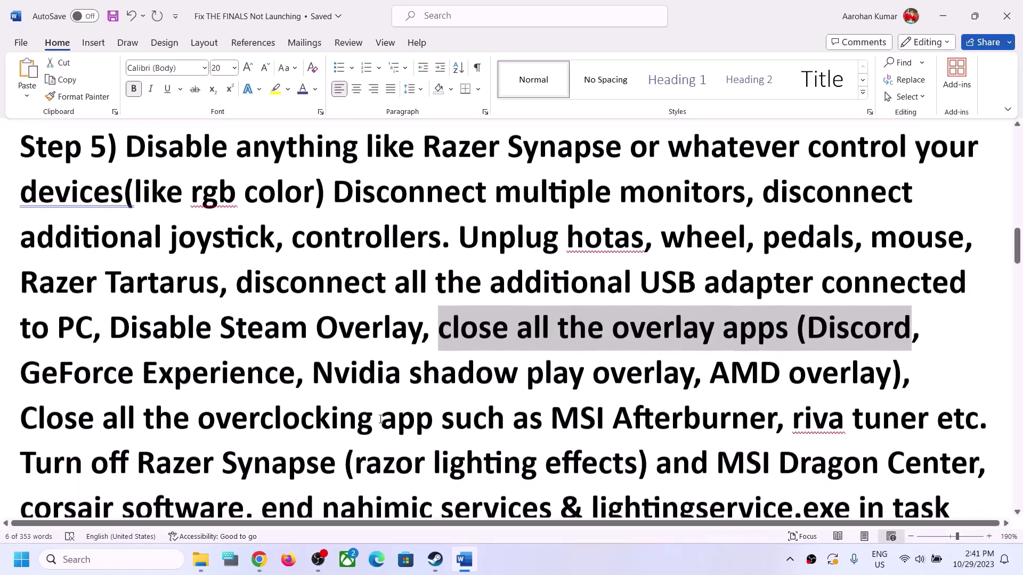
scroll(828, 393, "down", 1)
left_click_drag(21, 419, 441, 423)
left_click_drag(551, 419, 882, 421)
left_click_drag(104, 420, 333, 415)
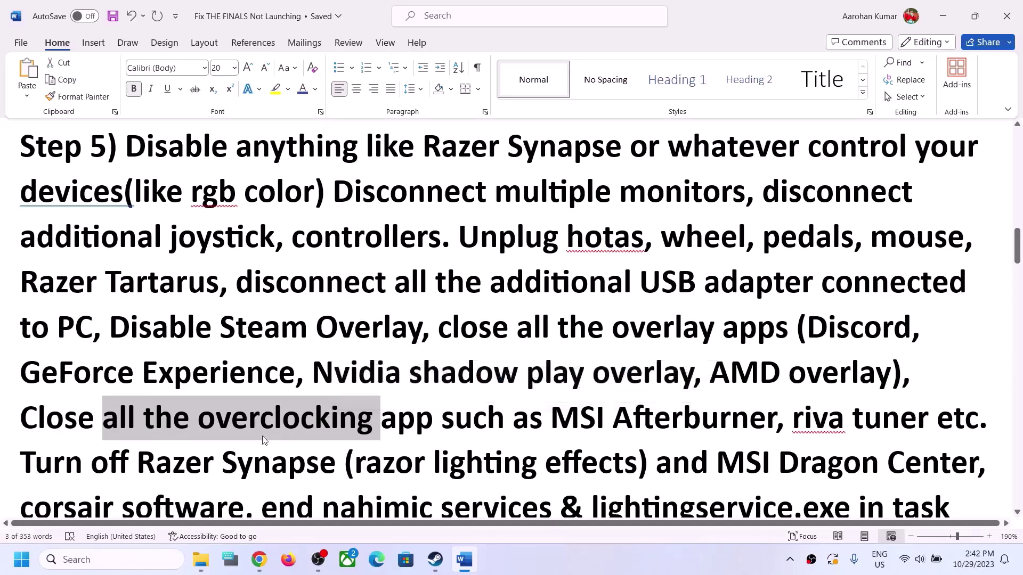
left_click_drag(22, 420, 414, 425)
scroll(808, 318, "down", 3)
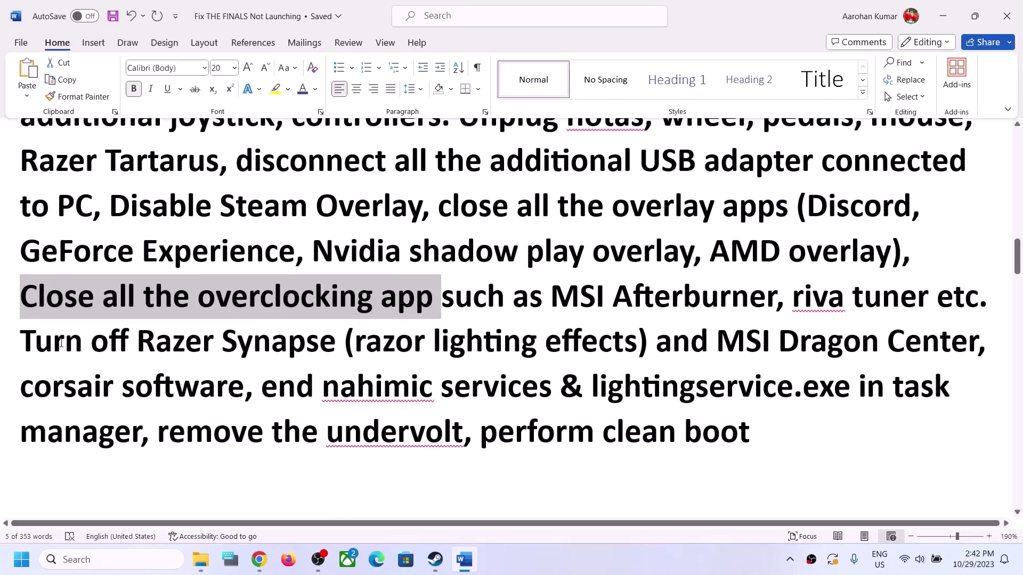
left_click_drag(61, 344, 140, 441)
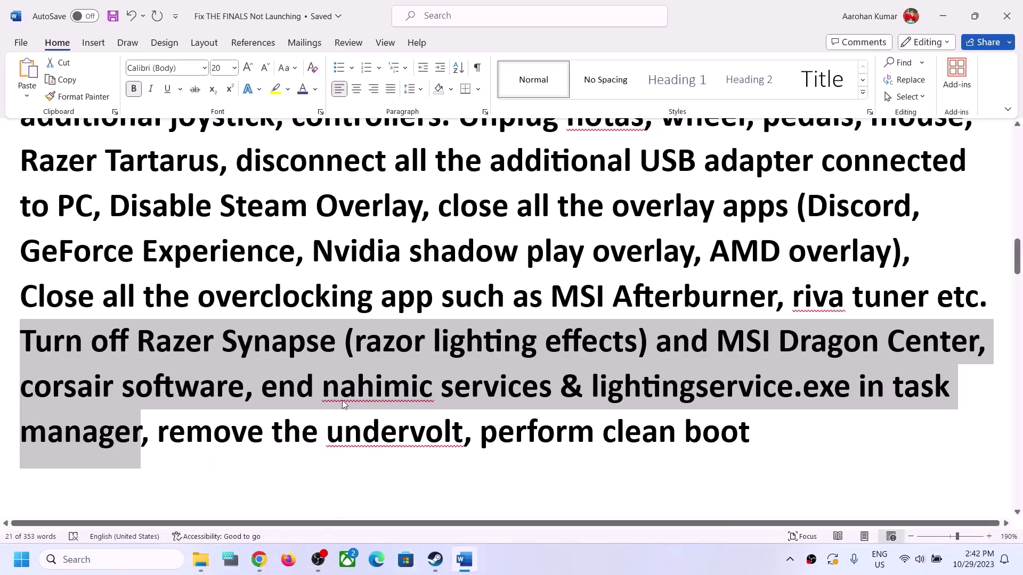
left_click_drag(170, 436, 463, 436)
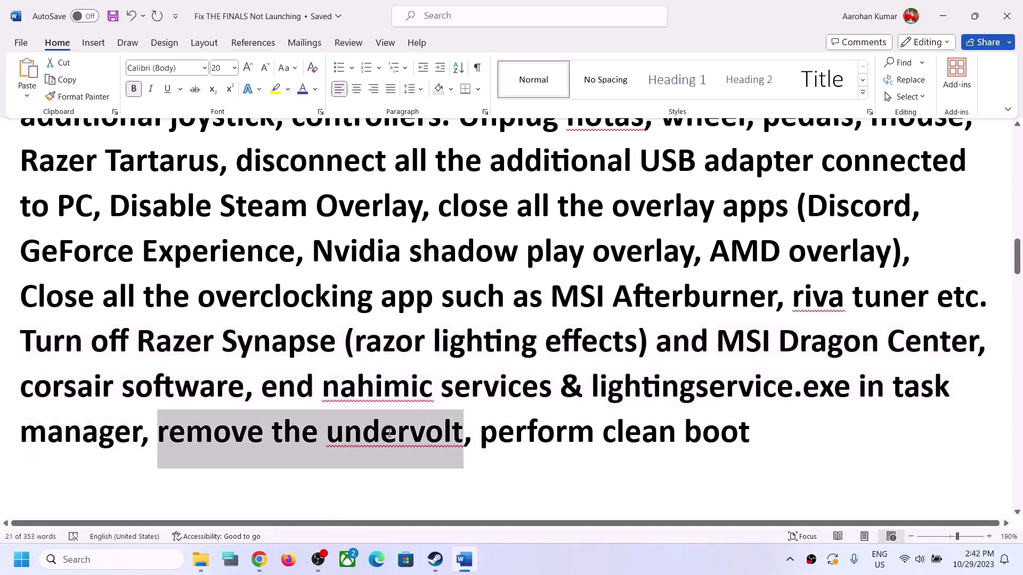
left_click(516, 436)
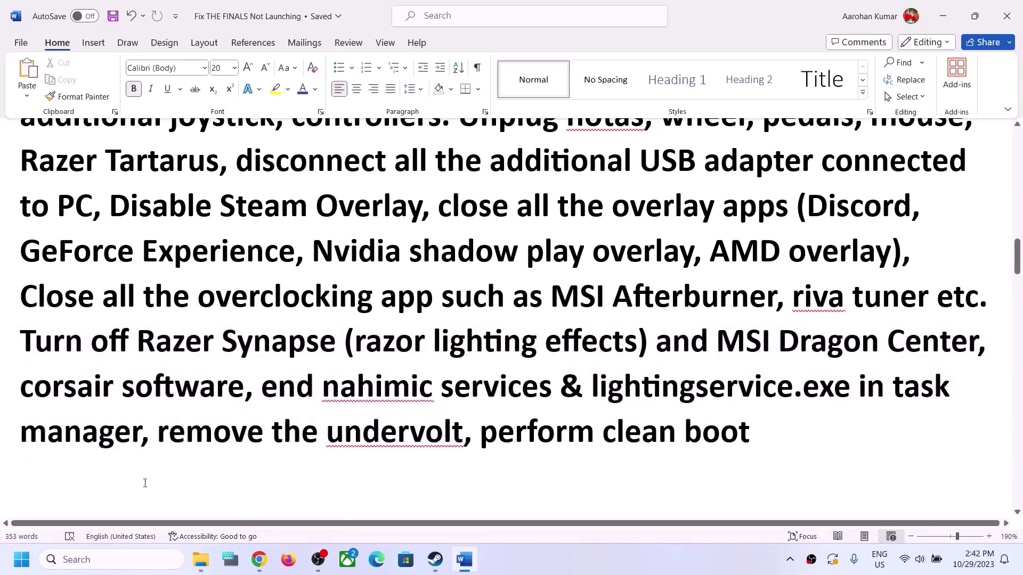
left_click_drag(537, 432, 750, 433)
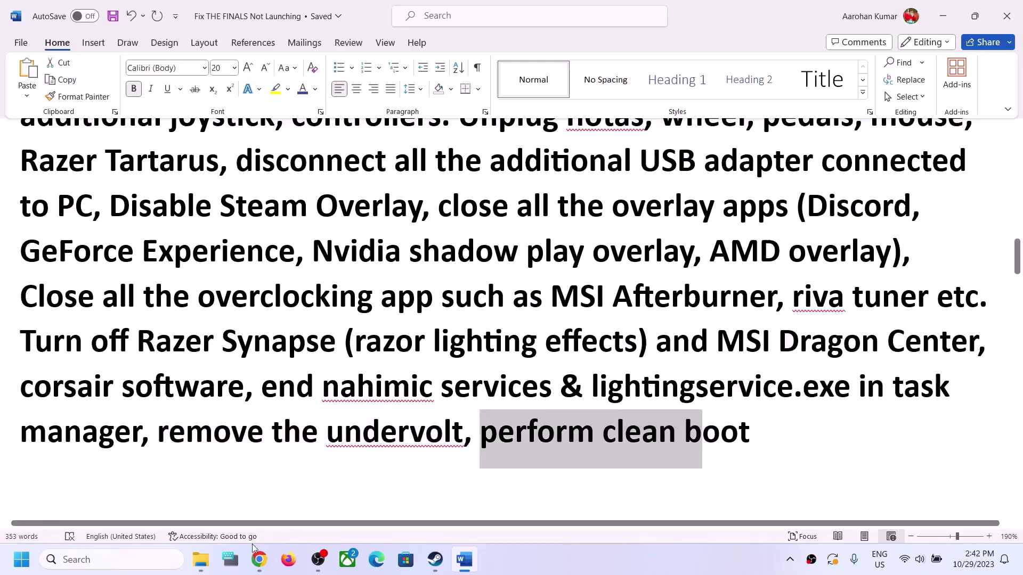
left_click(130, 559)
In System Configuration's Services tab, hide all Microsoft services and confirm with OK
type("system")
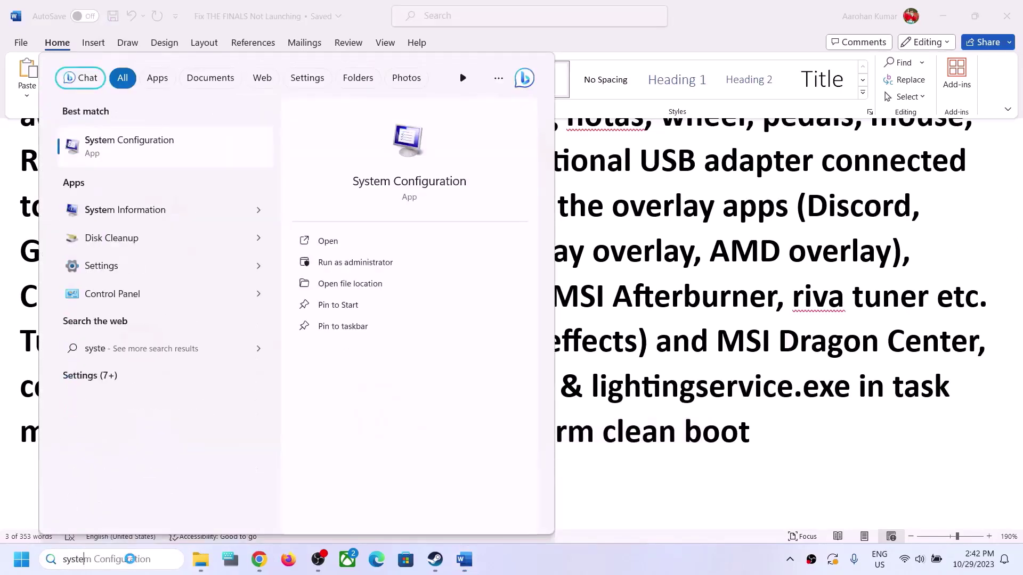
left_click(140, 154)
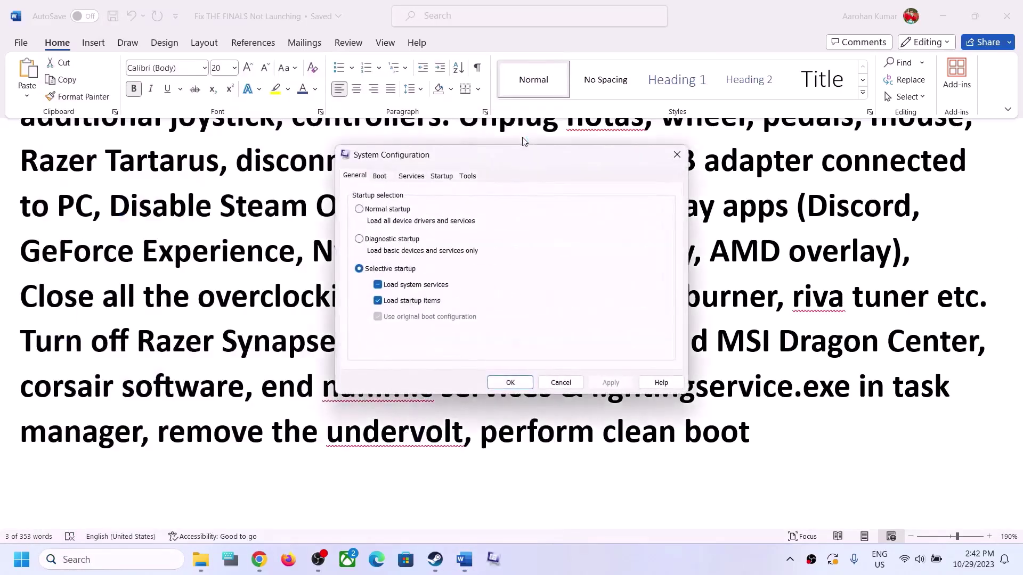
left_click(411, 180)
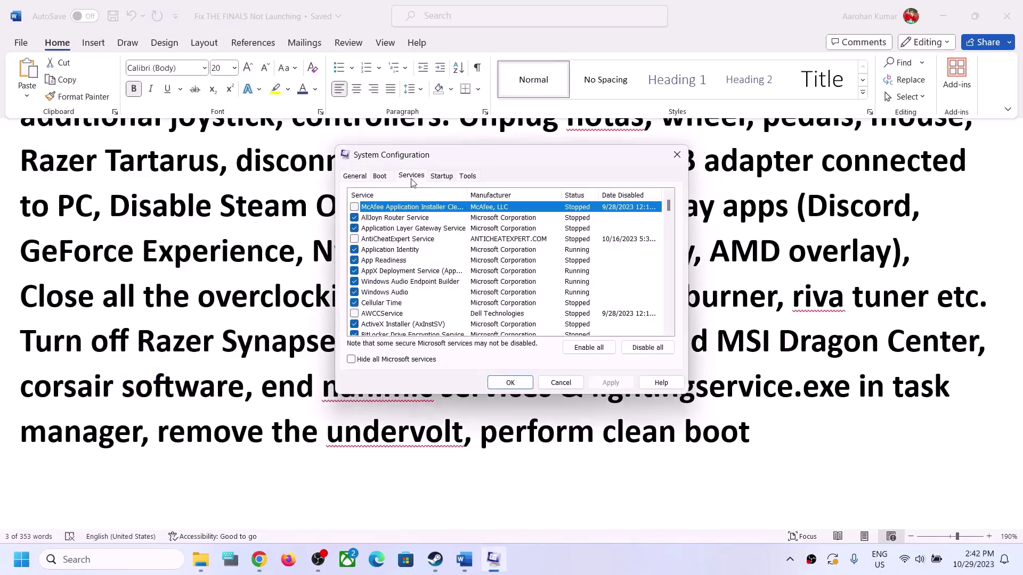
left_click(380, 360)
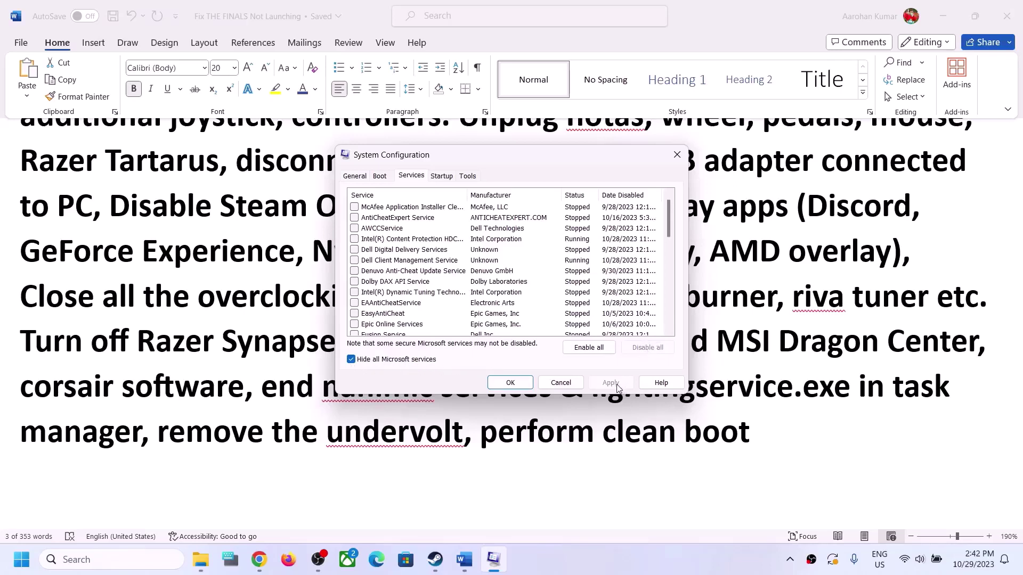
left_click(512, 385)
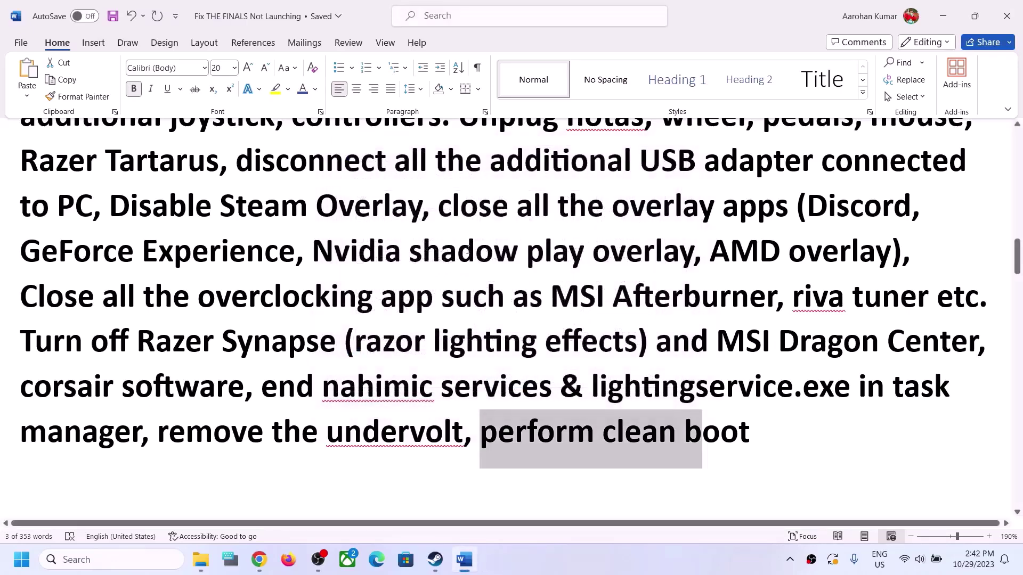
Scroll to Step 6's date, time and region sentence, then bring up the taskbar clock's options
scroll(405, 328, "down", 5)
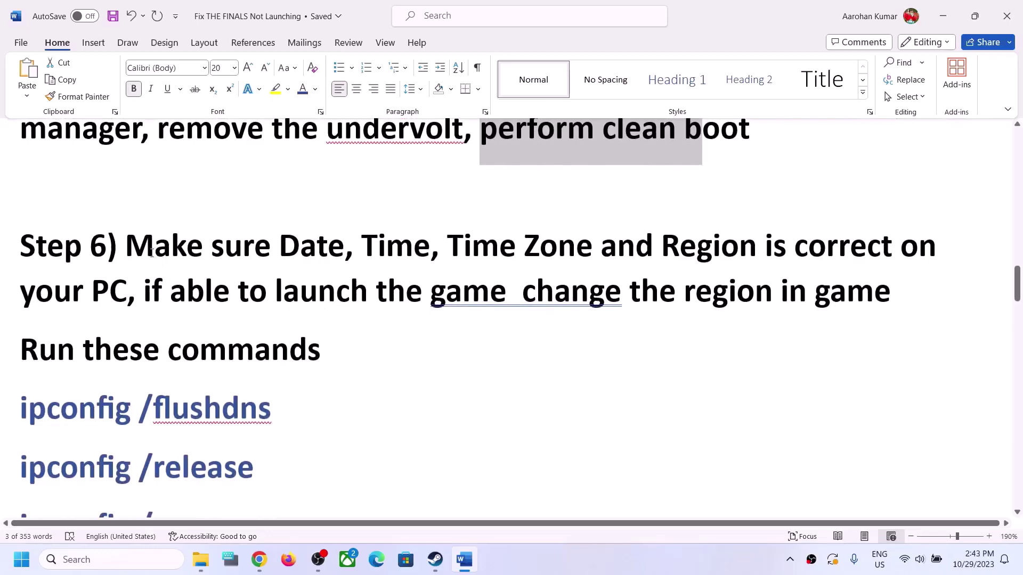
left_click_drag(126, 246, 109, 284)
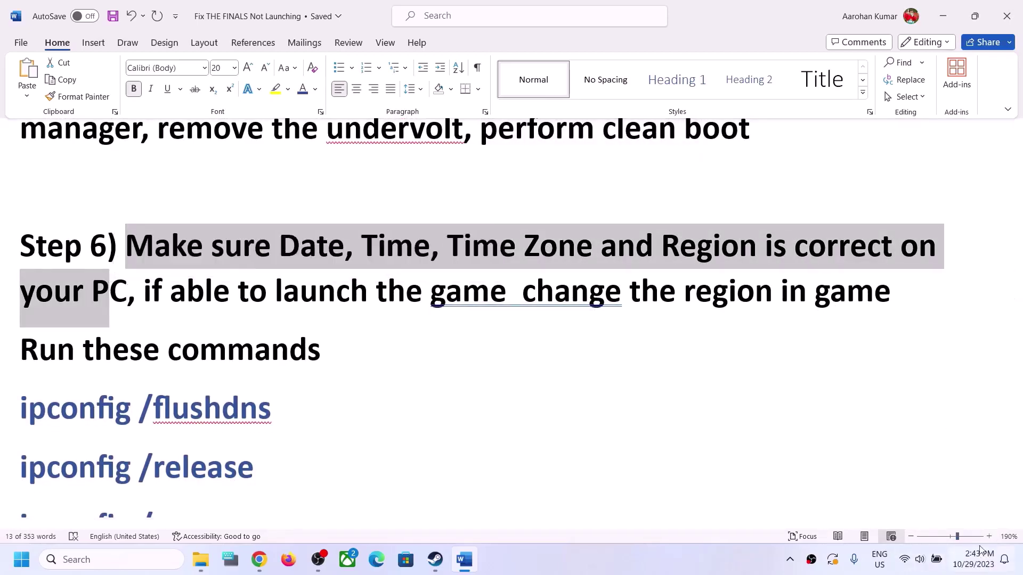
right_click(979, 569)
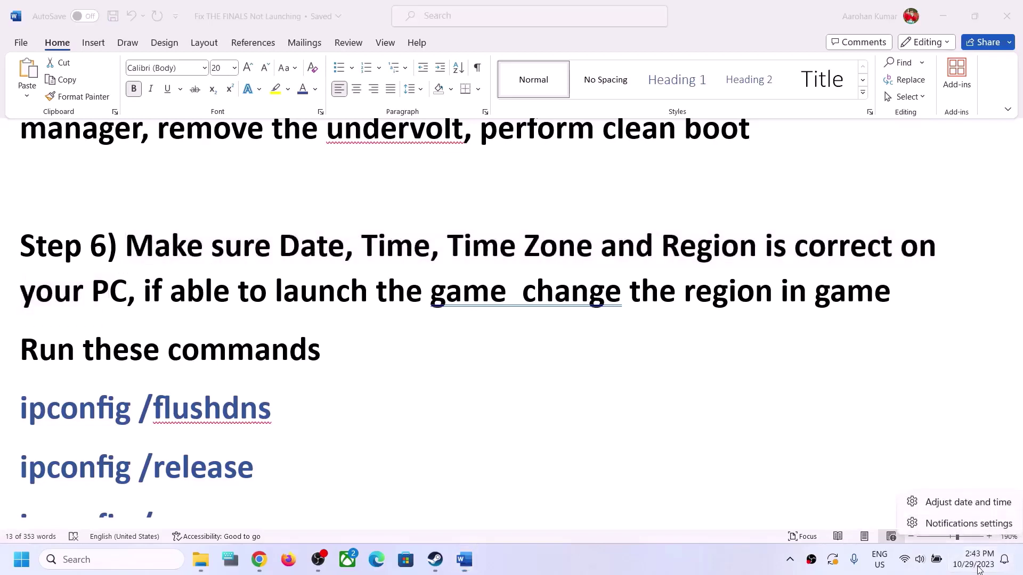
Sync the clock now and keep India as the country or region in Language & region
left_click(967, 506)
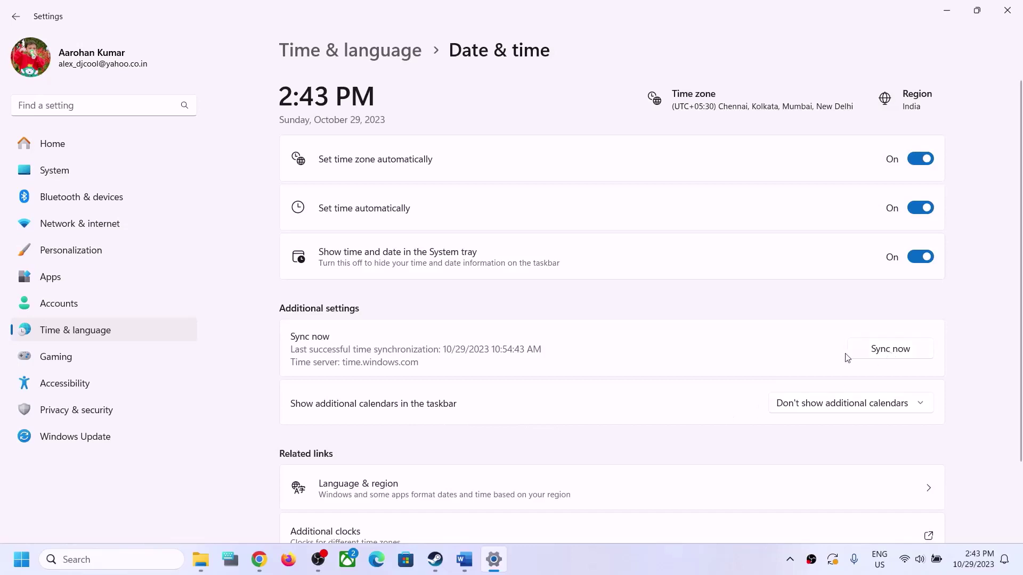
left_click(879, 349)
left_click(93, 330)
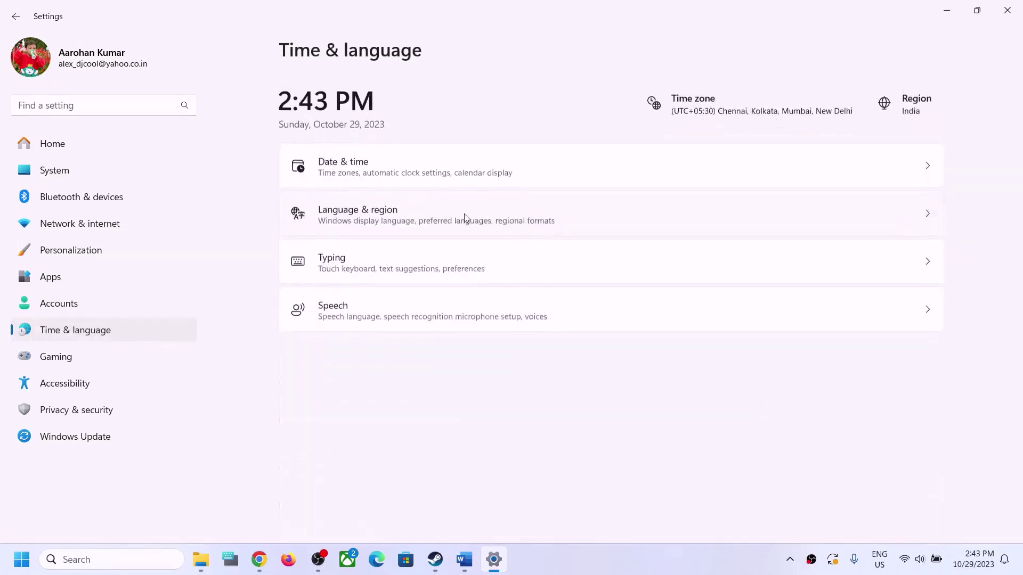
left_click(379, 214)
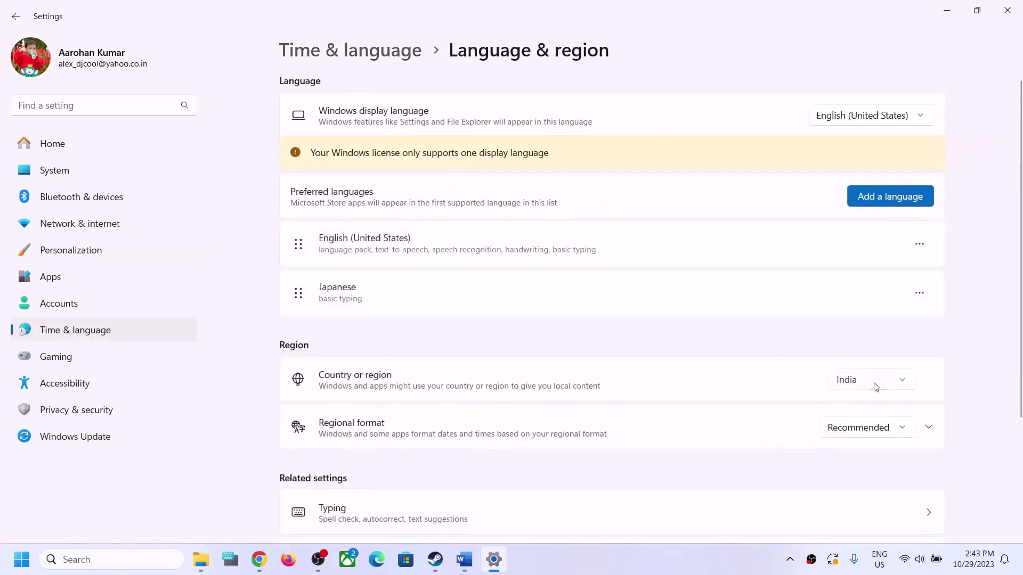
left_click(875, 382)
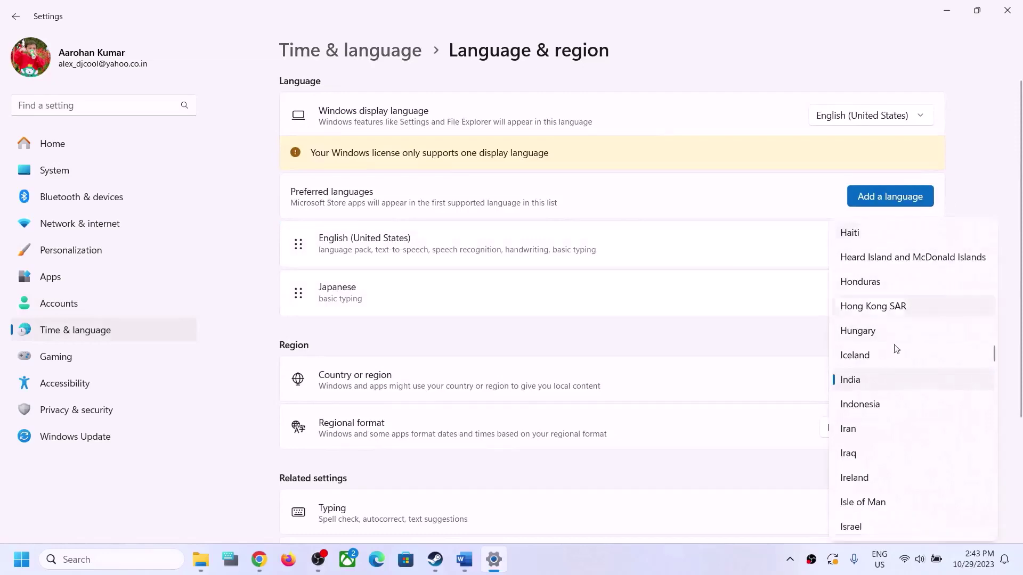
left_click(988, 176)
left_click(1007, 11)
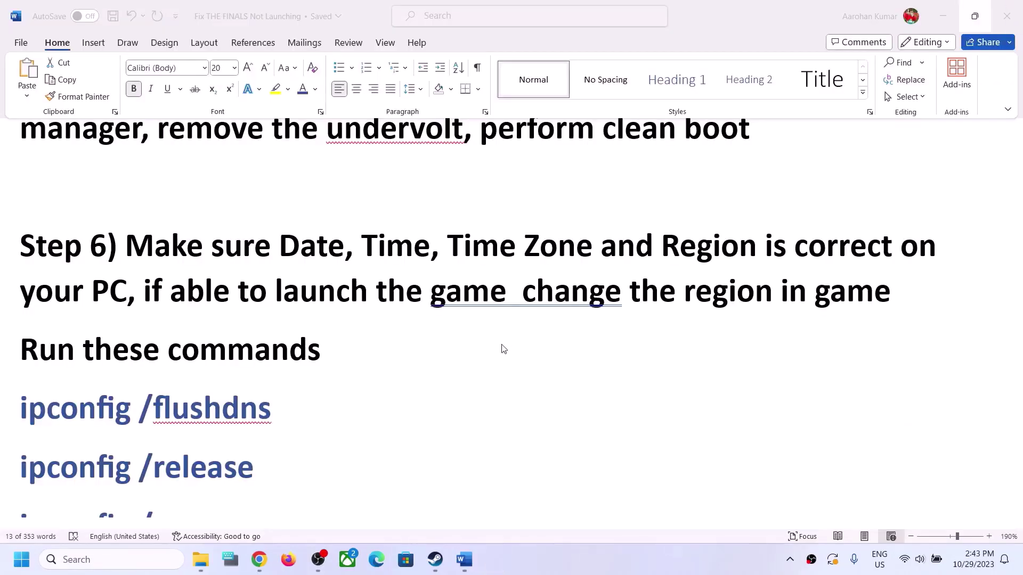
left_click_drag(148, 288, 432, 292)
left_click(463, 292)
left_click_drag(533, 292, 853, 291)
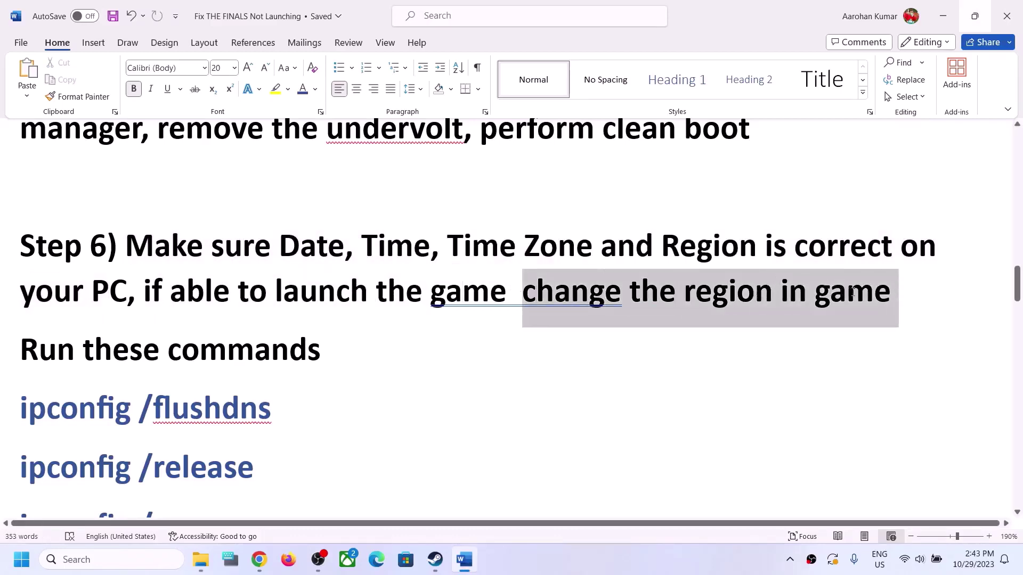
left_click(435, 559)
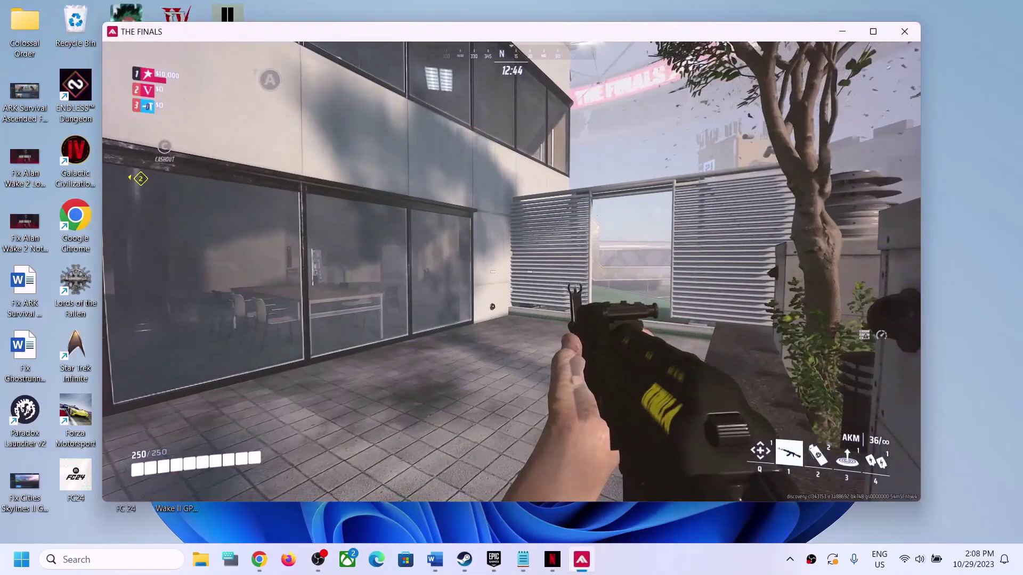
In the game settings, cycle Matchmaking Region through Automatic, Asia and North America, ending on Europe
key("Escape")
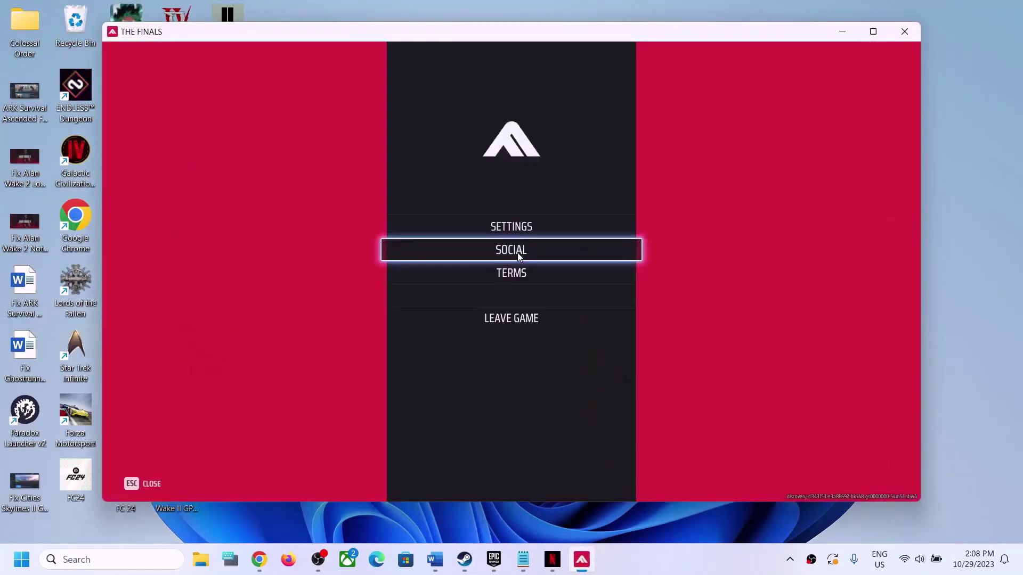
left_click(427, 226)
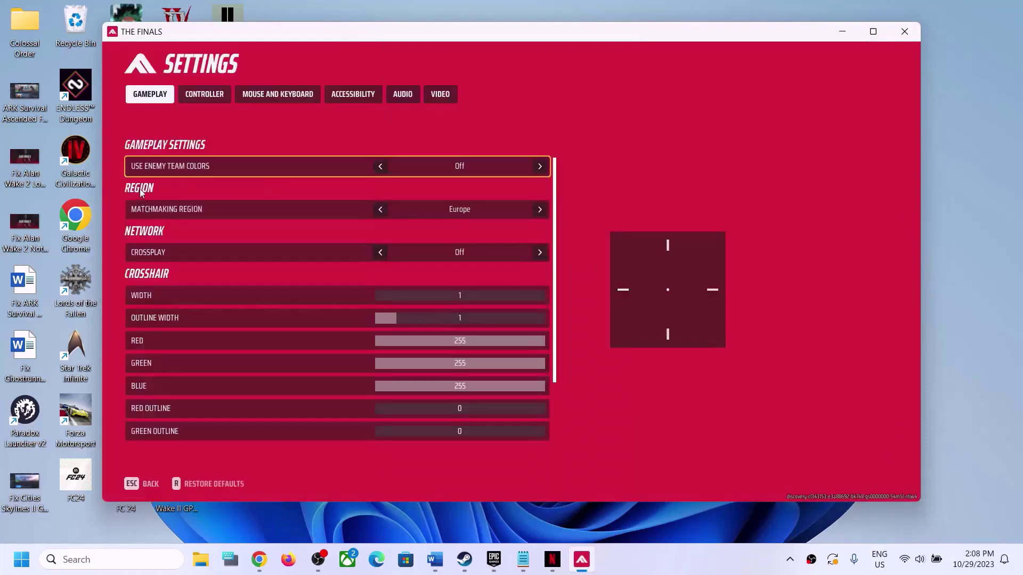
left_click(380, 209)
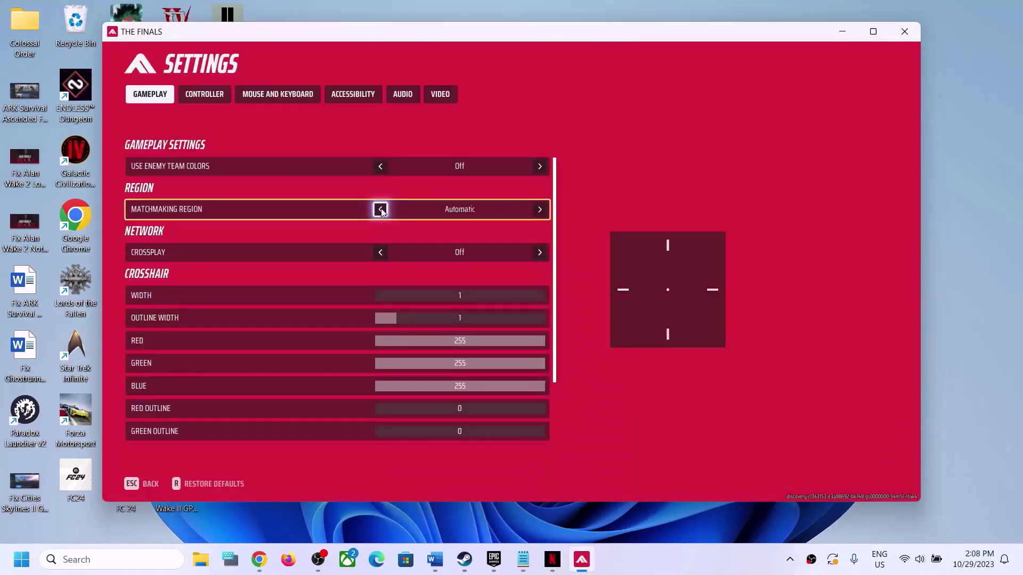
left_click(380, 209)
left_click(380, 210)
left_click(380, 209)
left_click(381, 210)
left_click(540, 210)
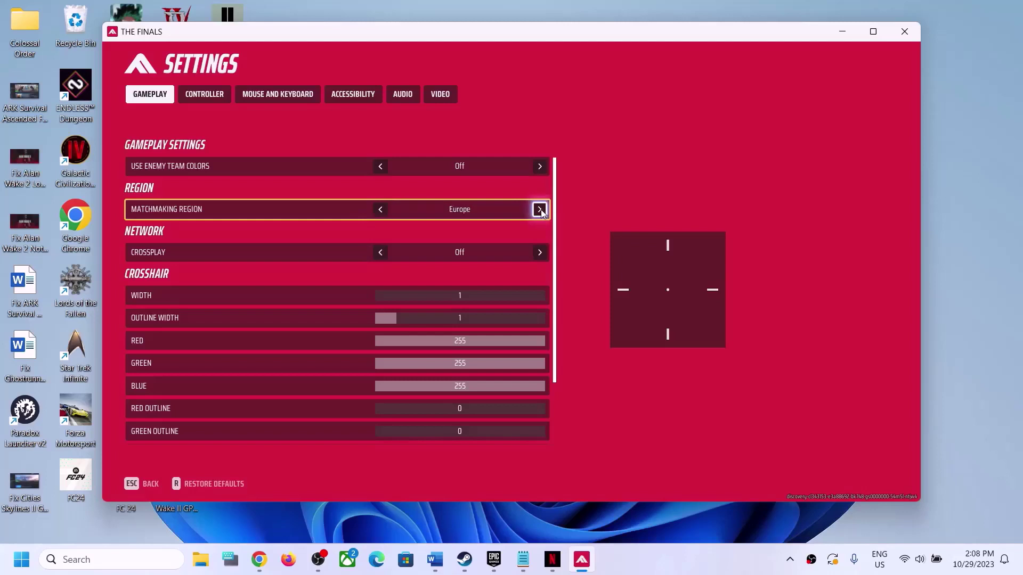
left_click(539, 209)
left_click(539, 209)
left_click(381, 209)
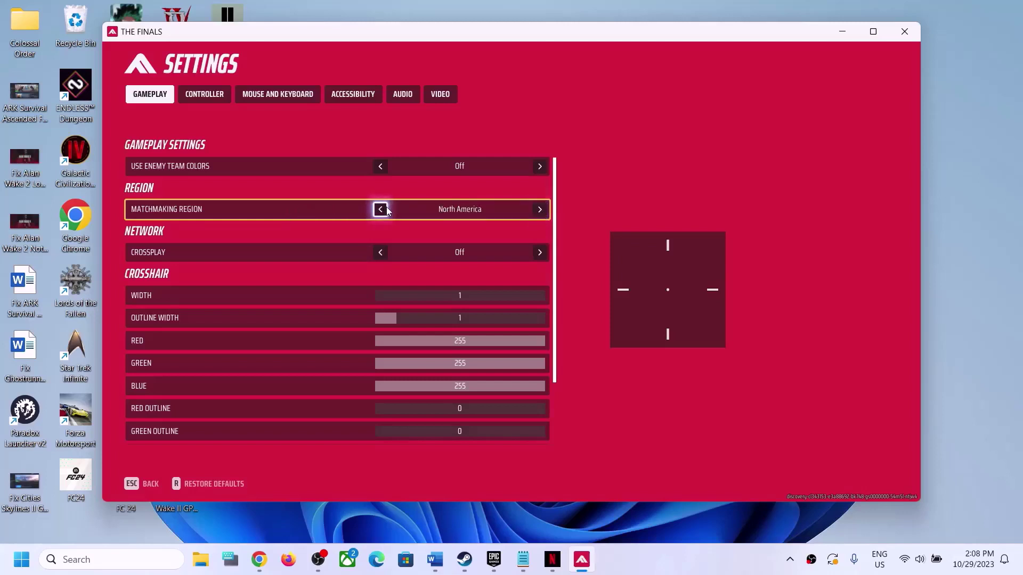
left_click(381, 209)
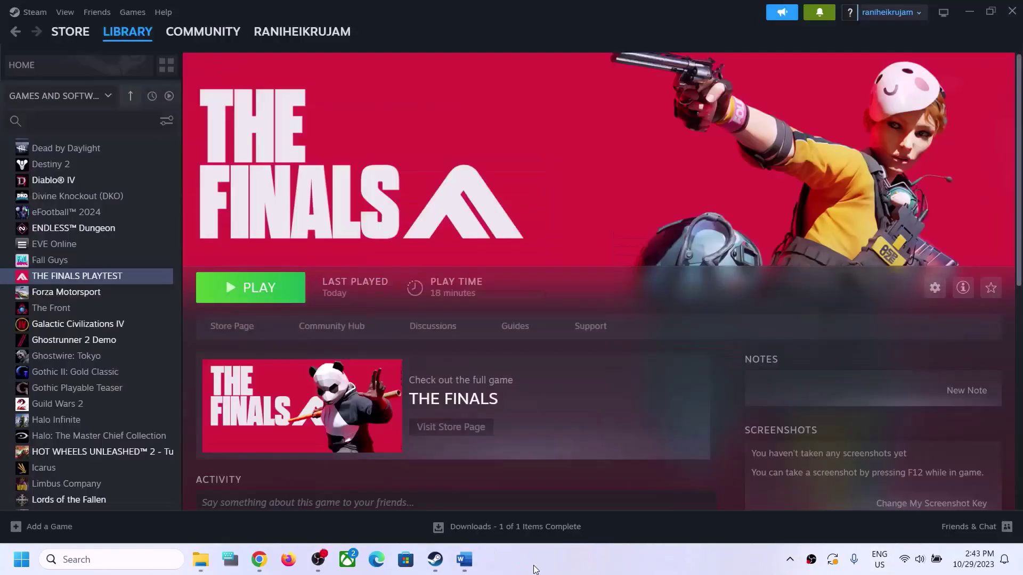
Scroll Word to the ipconfig and netsh commands, then search Windows for 'cmd'
left_click(464, 559)
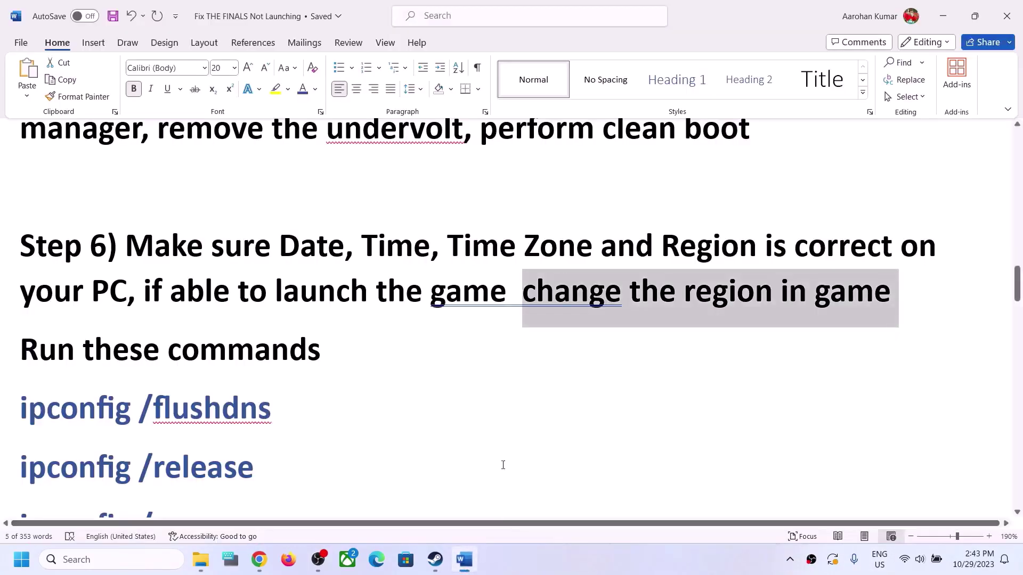
scroll(345, 392, "down", 5)
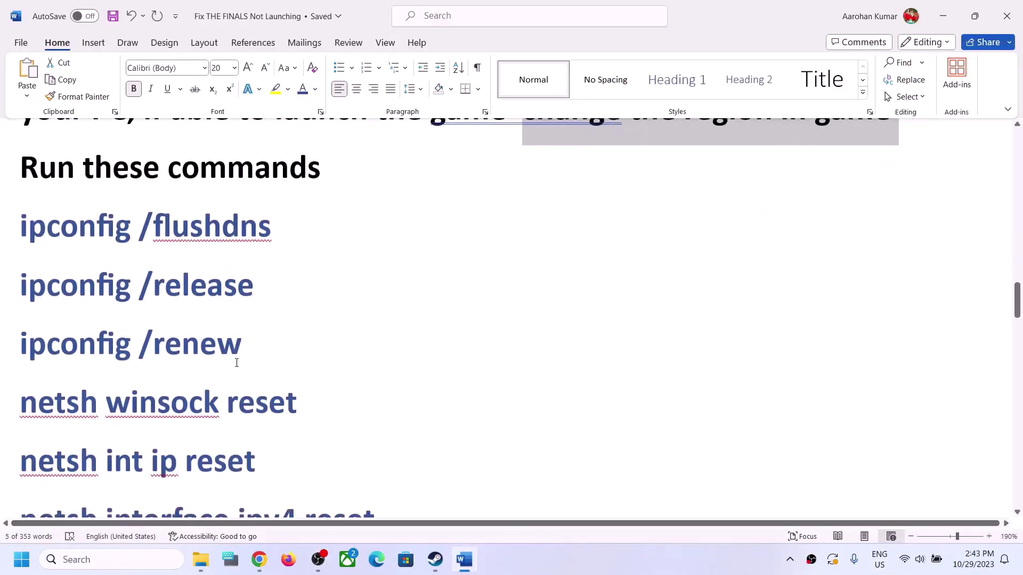
scroll(242, 307, "up", 1)
scroll(242, 307, "down", 1)
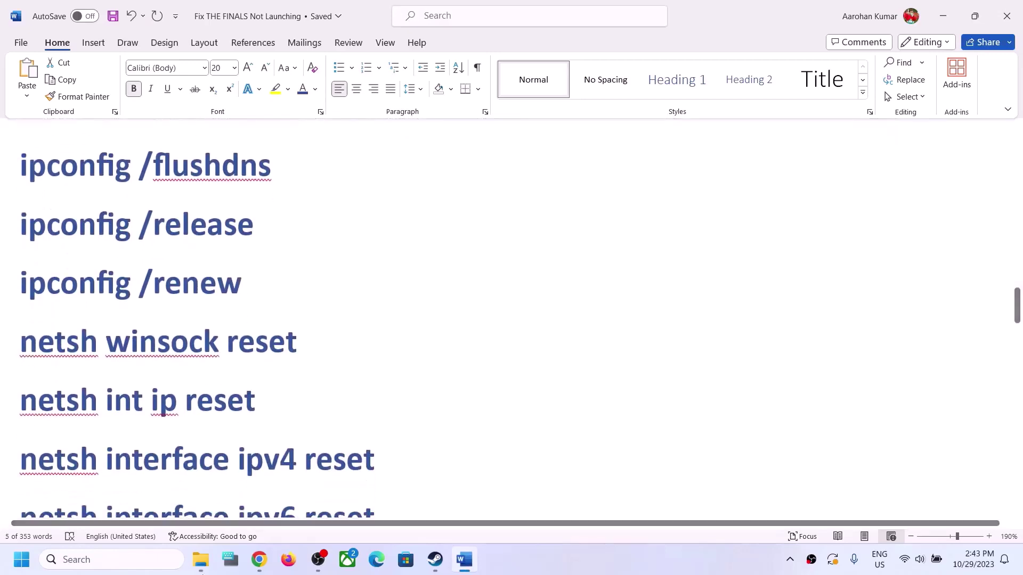
left_click(164, 563)
type("cm")
type("d")
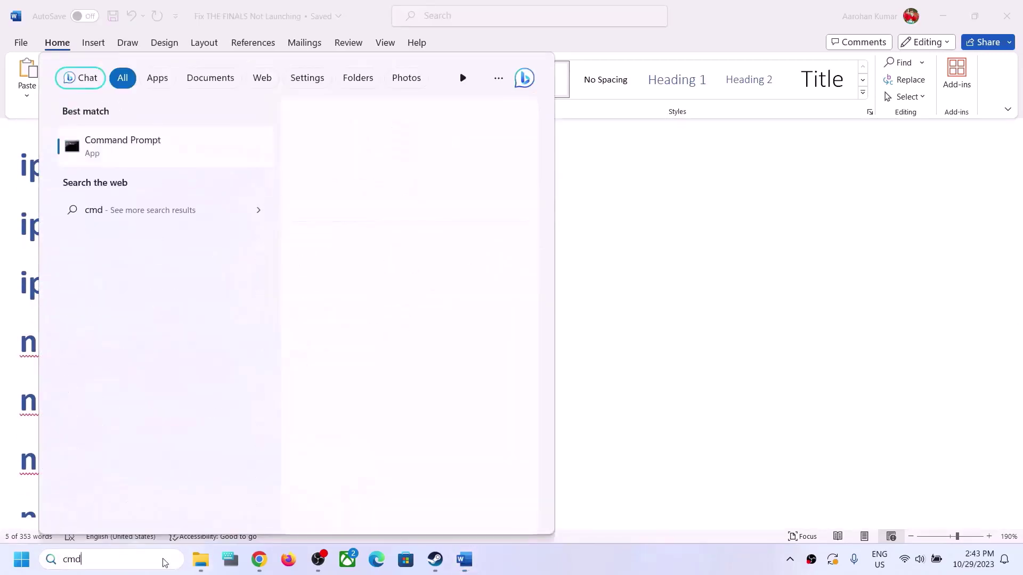
Run Command Prompt as administrator and execute ipconfig /flushdns copied from the guide
right_click(129, 153)
left_click(175, 167)
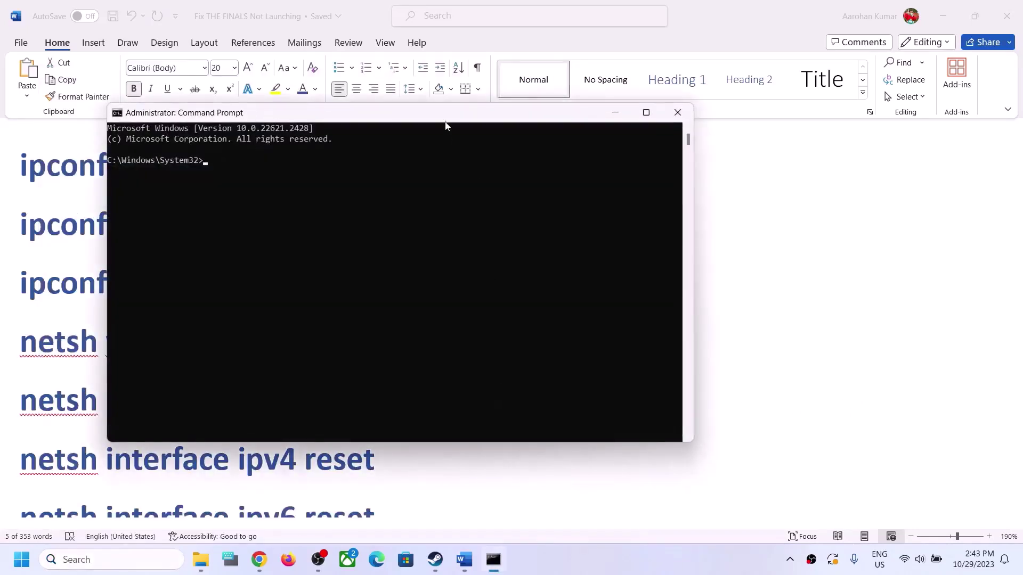
left_click_drag(446, 112, 731, 144)
left_click(282, 180)
left_click(12, 168)
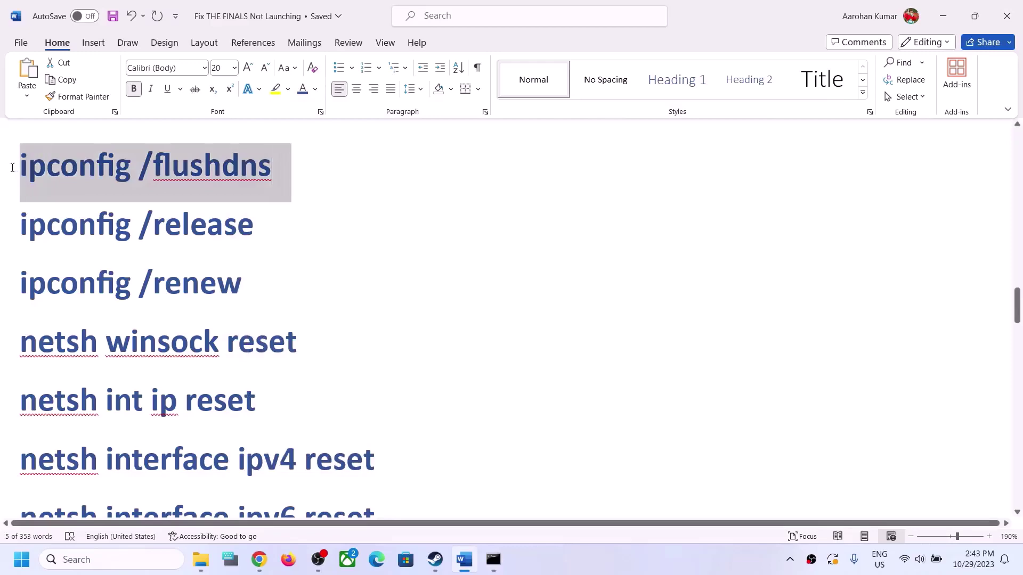
key("ctrl+c")
key("alt+Tab")
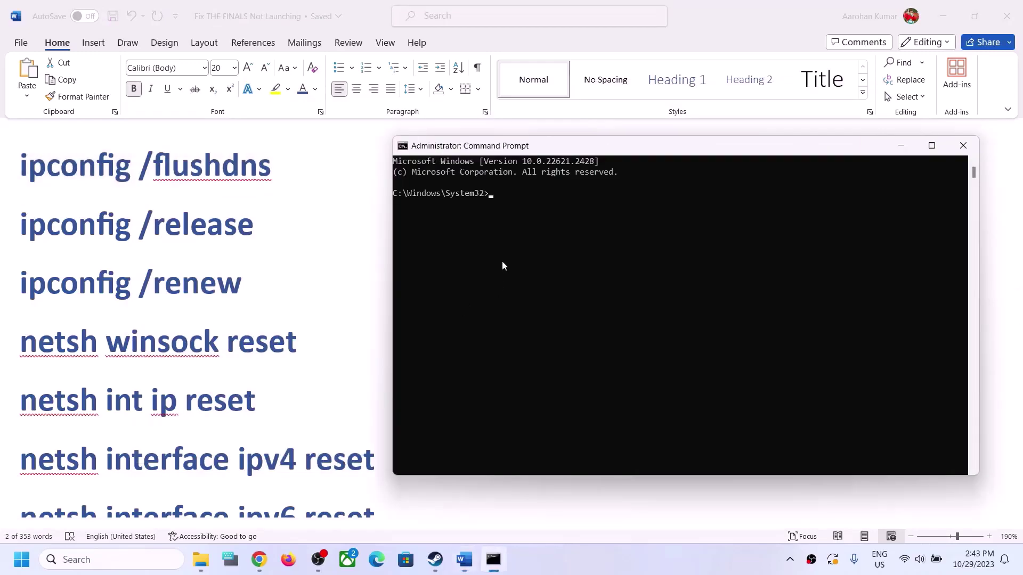
key("ctrl+v")
key("Return")
Run ipconfig /release and ipconfig /renew copied from the guide
key("alt+Tab")
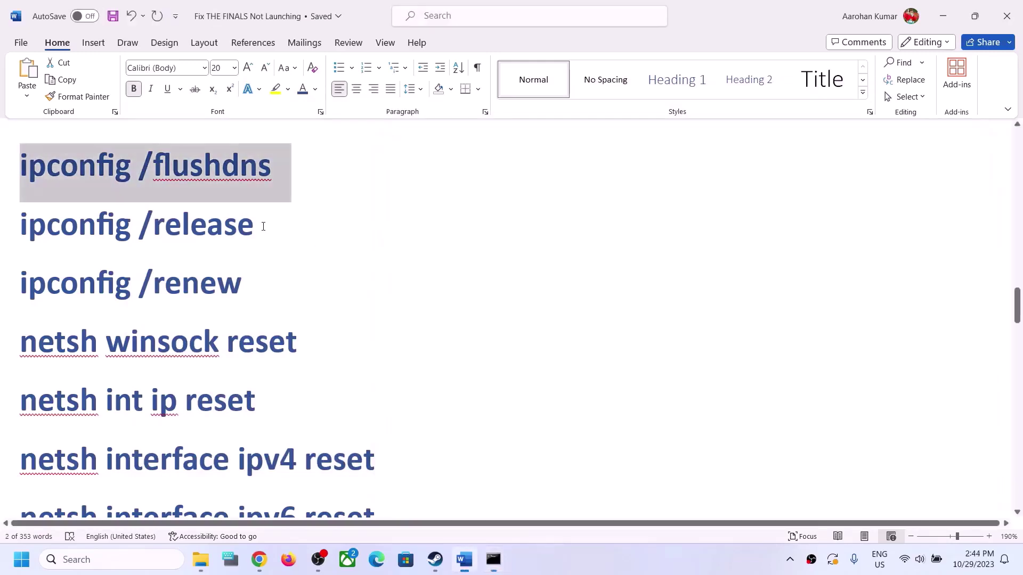
left_click_drag(261, 226, 28, 235)
key("ctrl+c")
key("alt+Tab")
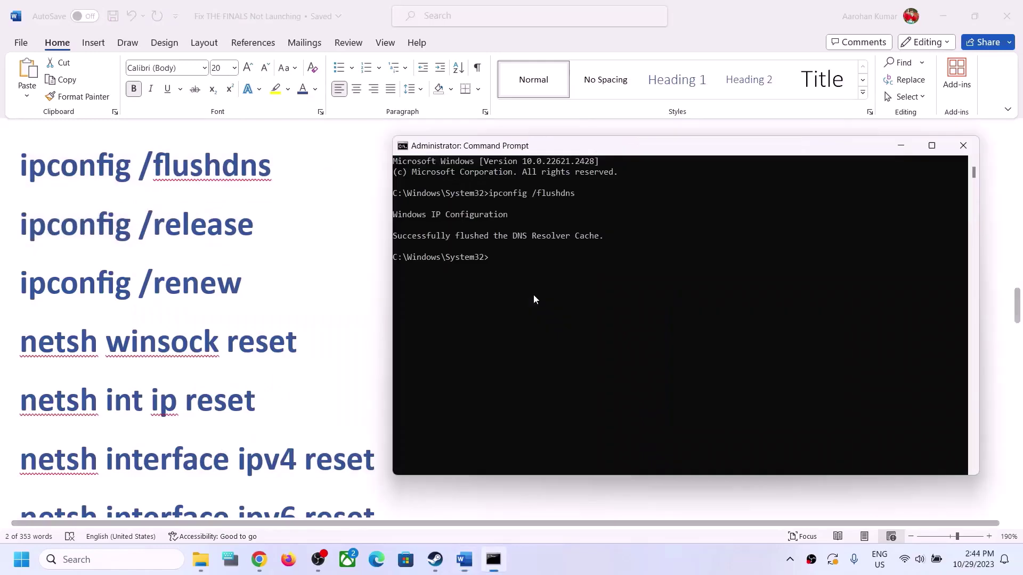
key("ctrl+v")
key("Return")
key("alt+Tab")
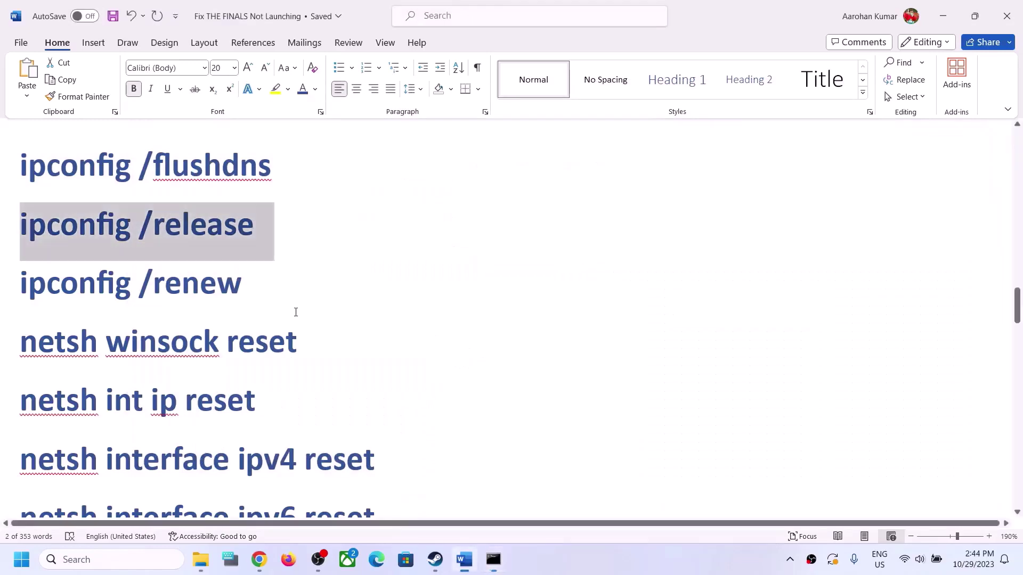
left_click_drag(243, 284, 75, 292)
key("ctrl+c")
key("alt+Tab")
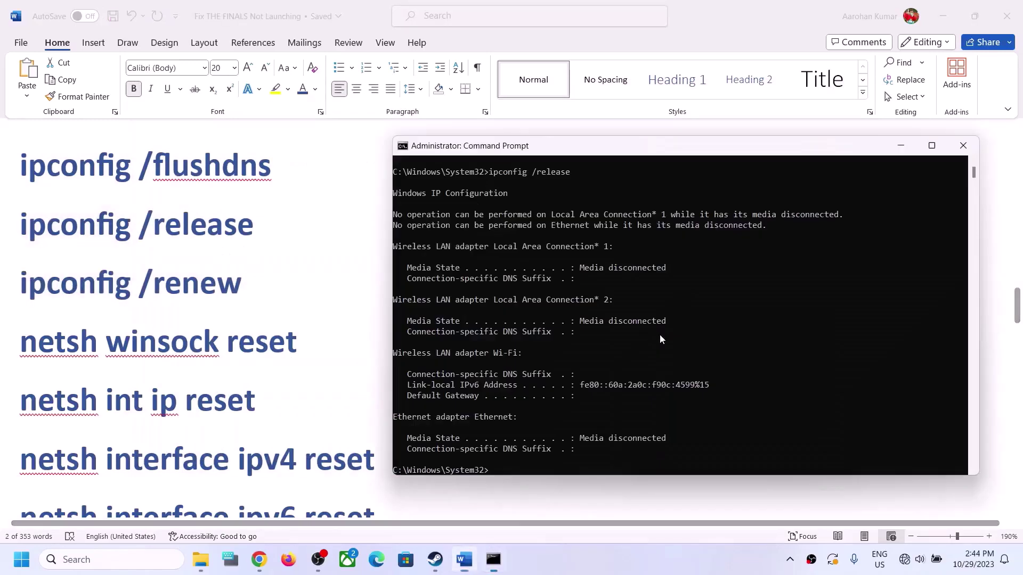
key("ctrl+v")
key("Return")
Run netsh winsock reset and netsh int ip reset copied from the guide
key("alt+Tab")
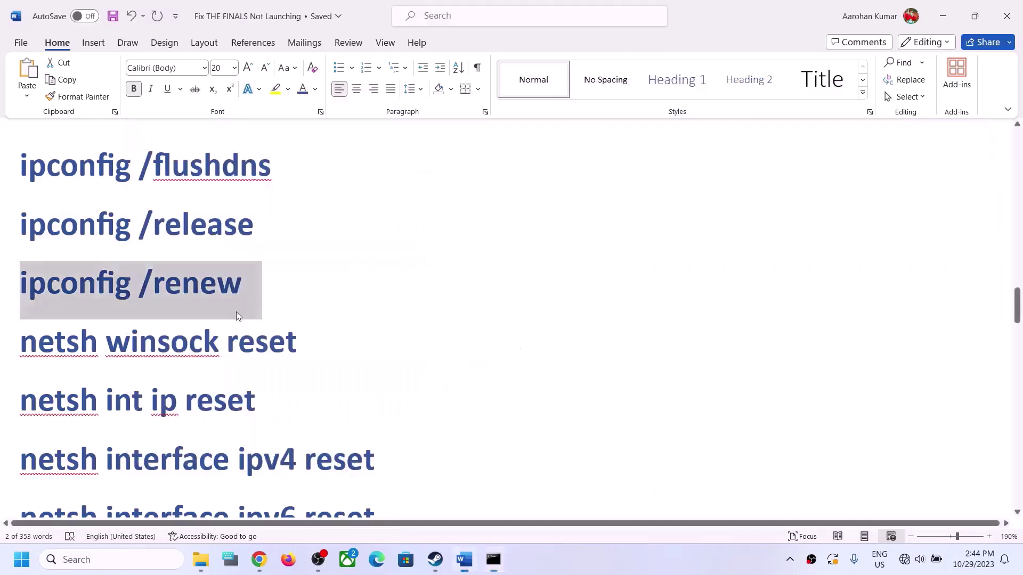
left_click_drag(309, 331, 83, 349)
key("ctrl+c")
key("alt+Tab")
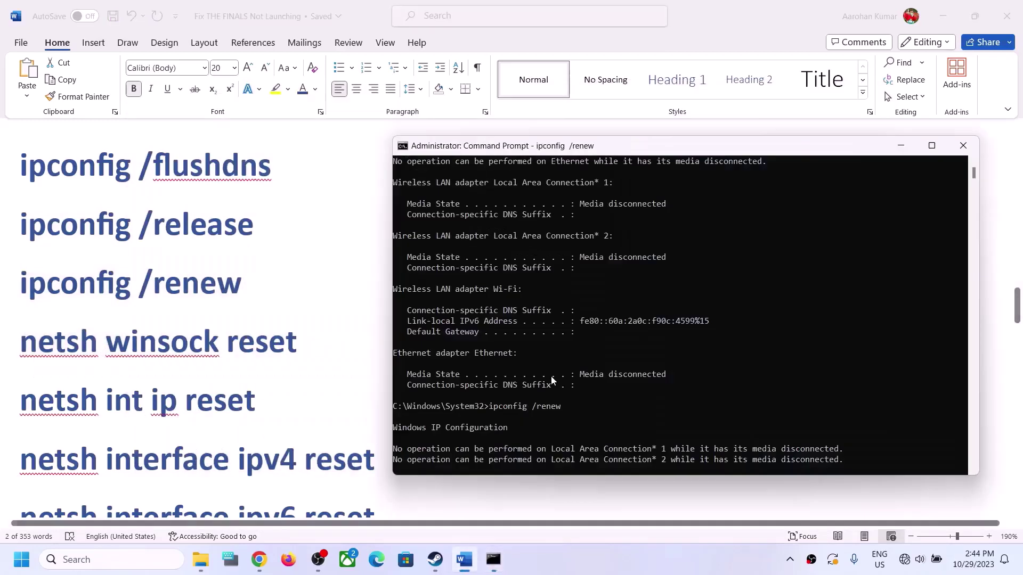
key("ctrl+v")
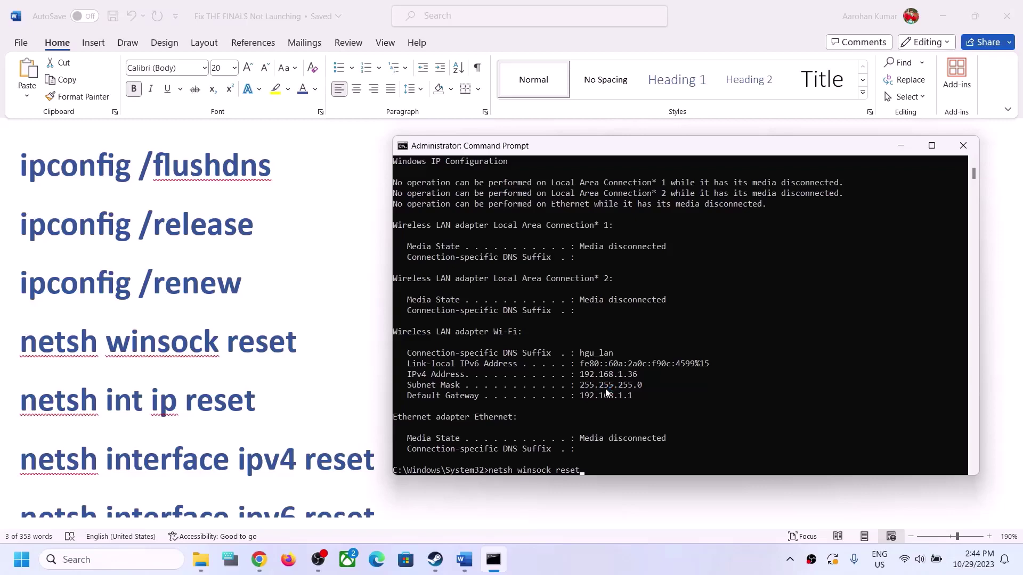
key("Return")
key("alt+Tab")
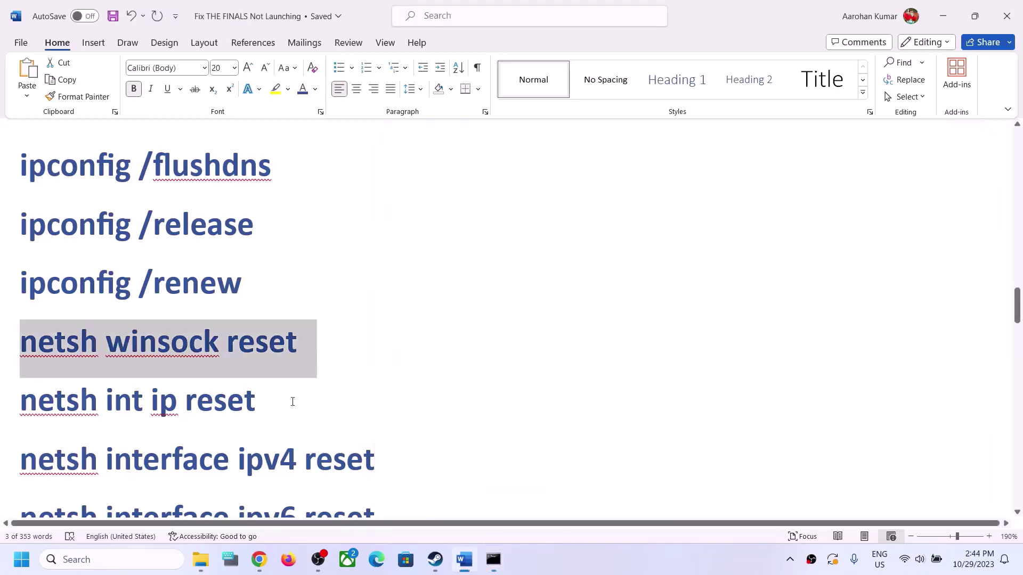
left_click_drag(293, 401, 20, 408)
key("ctrl+c")
key("alt+Tab")
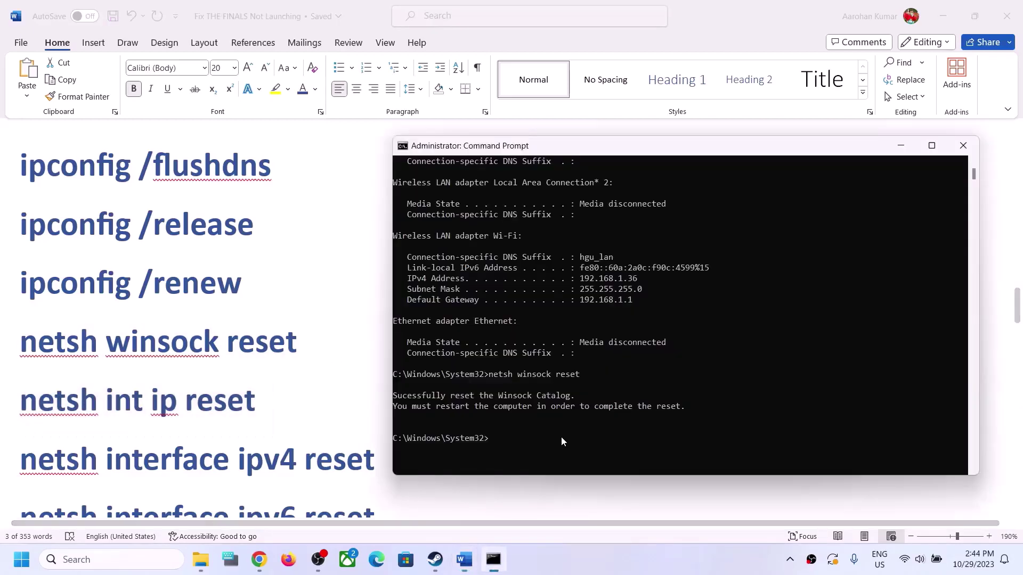
key("ctrl+v")
key("Return")
Paste the netsh interface ipv4 and ipv6 reset commands from the guide into Command Prompt
key("alt+Tab")
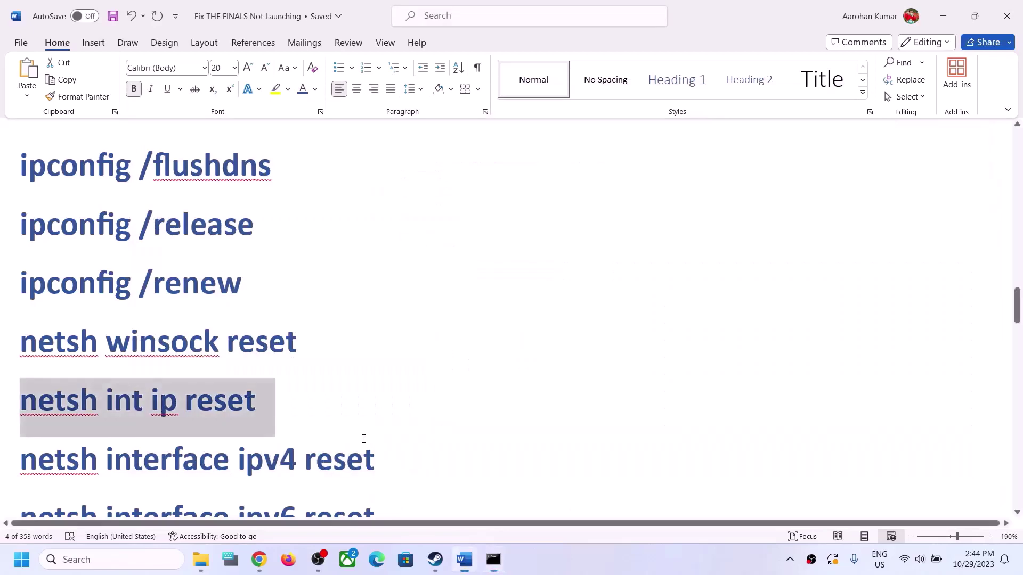
scroll(363, 439, "down", 2)
left_click_drag(395, 340, 20, 341)
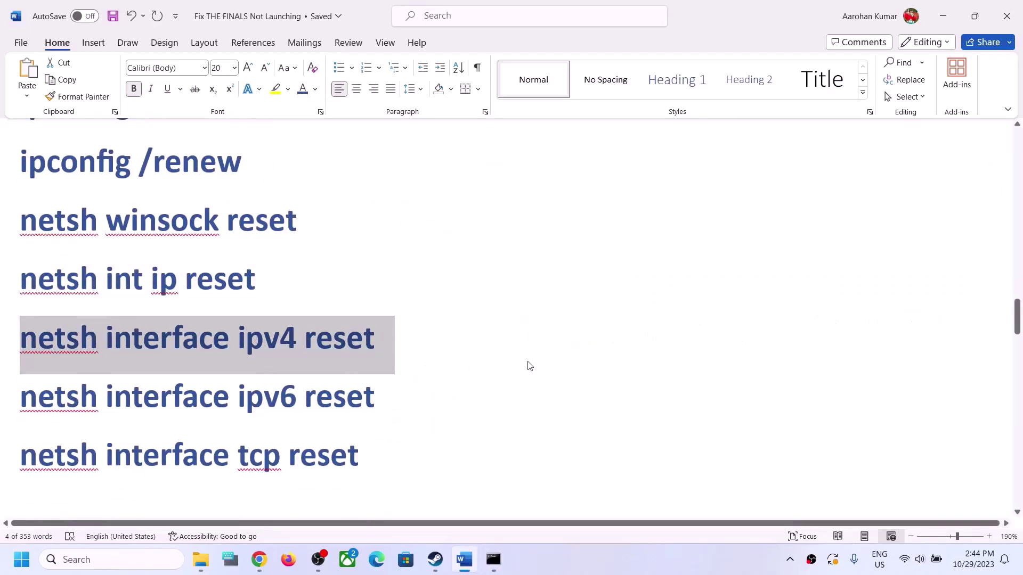
key("ctrl+c")
key("alt+Tab")
key("ctrl+v")
key("Escape")
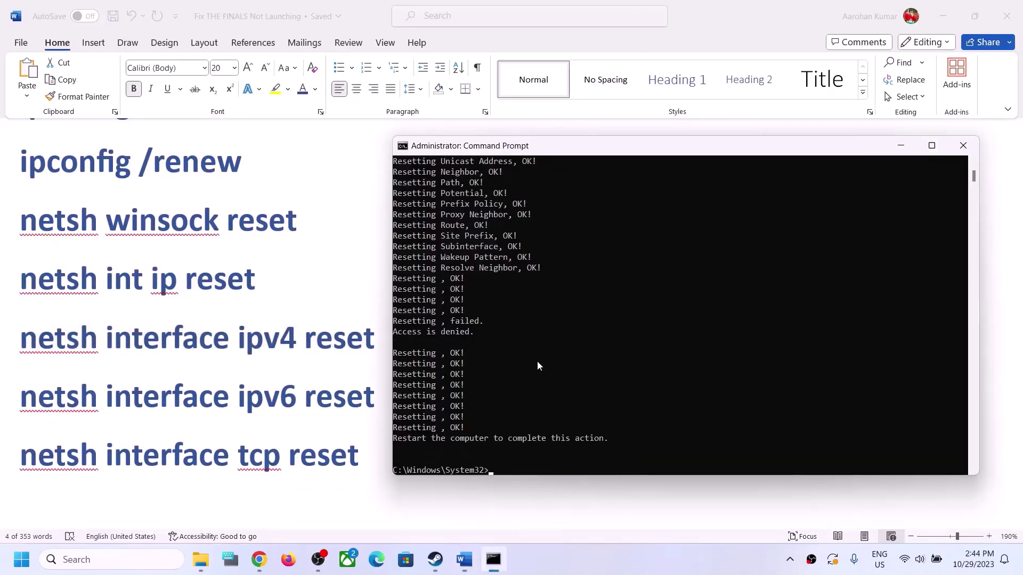
key("alt+Tab")
left_click_drag(426, 404, 20, 399)
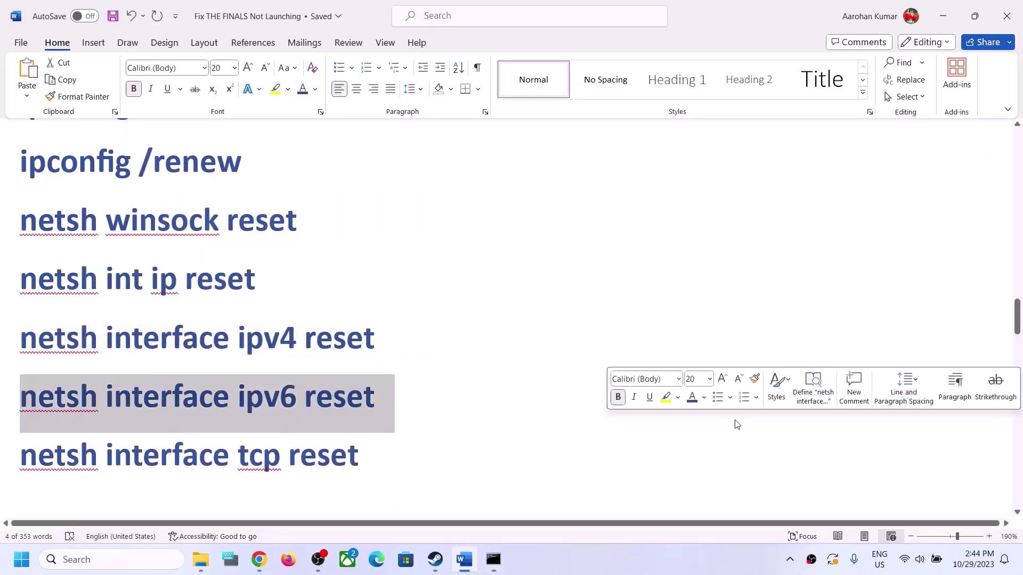
key("ctrl+c")
key("alt+Tab")
key("ctrl+v")
key("Escape")
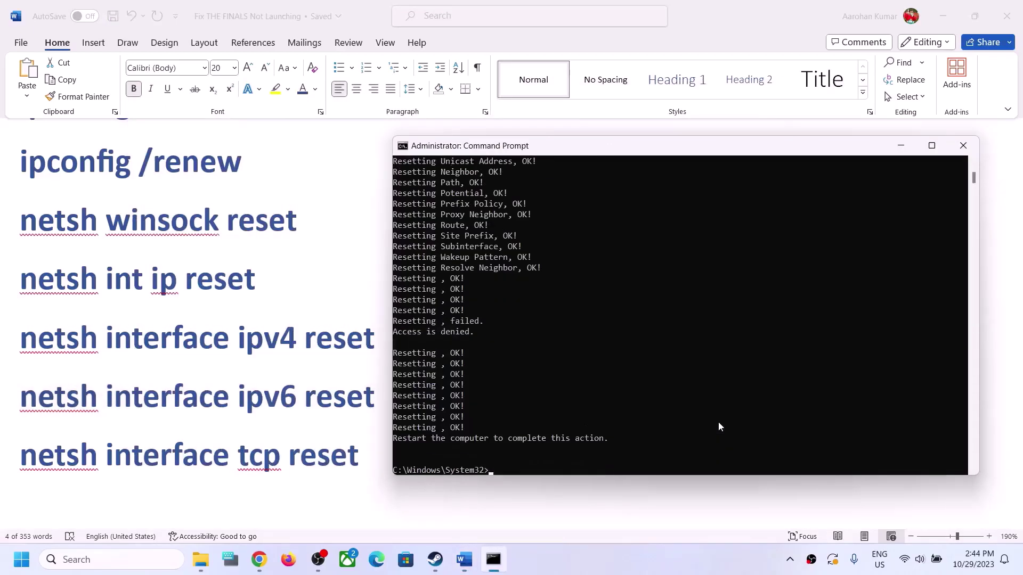
Run netsh interface tcp reset and mark the Restart the computer message
key("alt+Tab")
triple_click(613, 473)
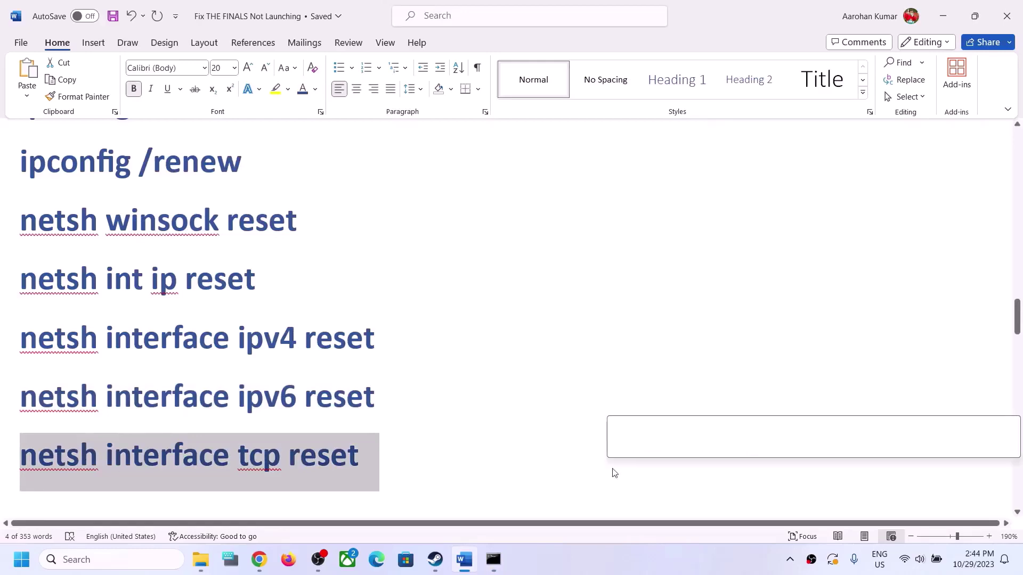
key("ctrl+c")
key("alt+Tab")
key("ctrl+v")
key("Return")
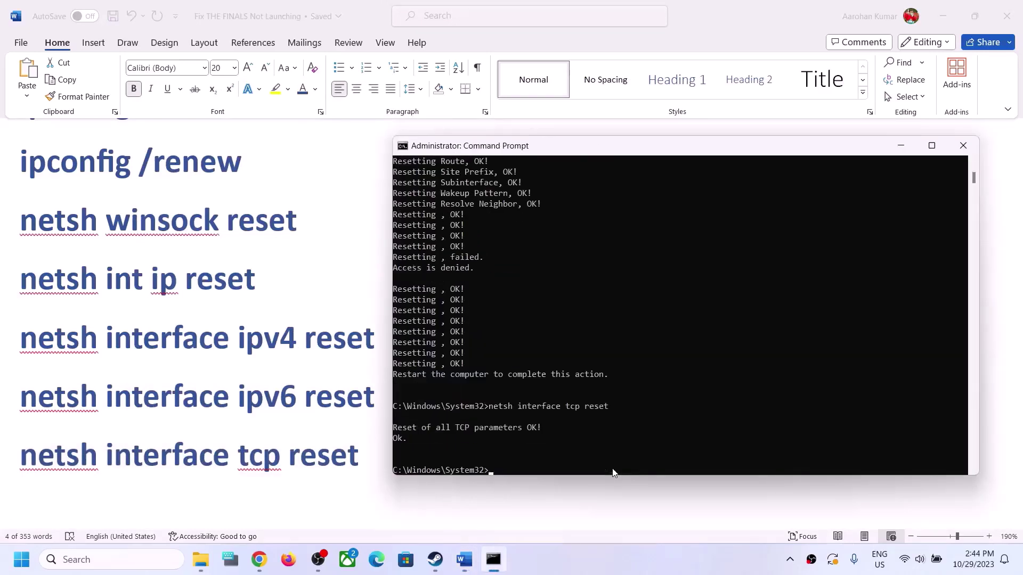
left_click_drag(394, 375, 485, 375)
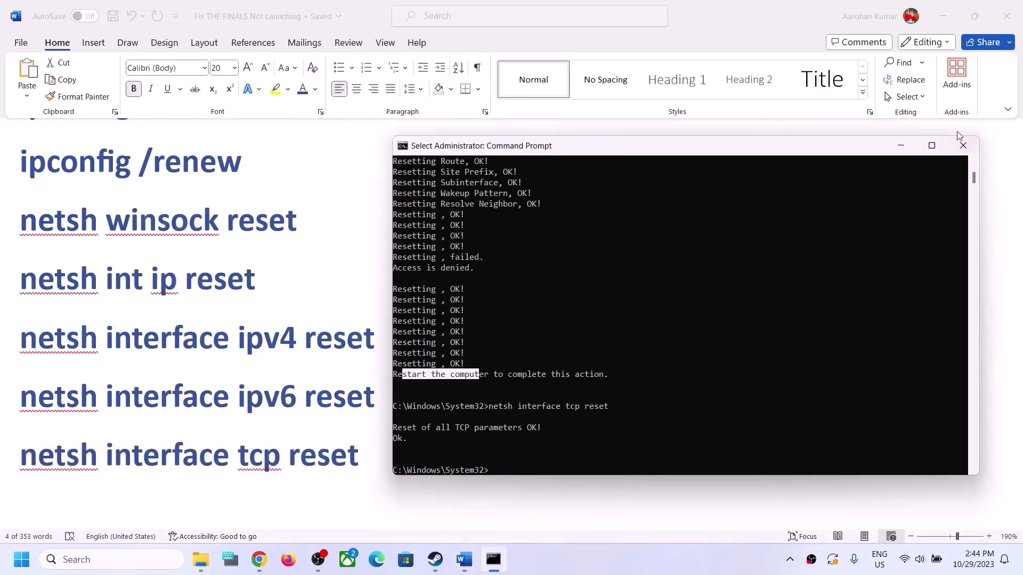
Close Command Prompt, show the restart power option, and scroll Word to Step 7
left_click(963, 145)
key("super")
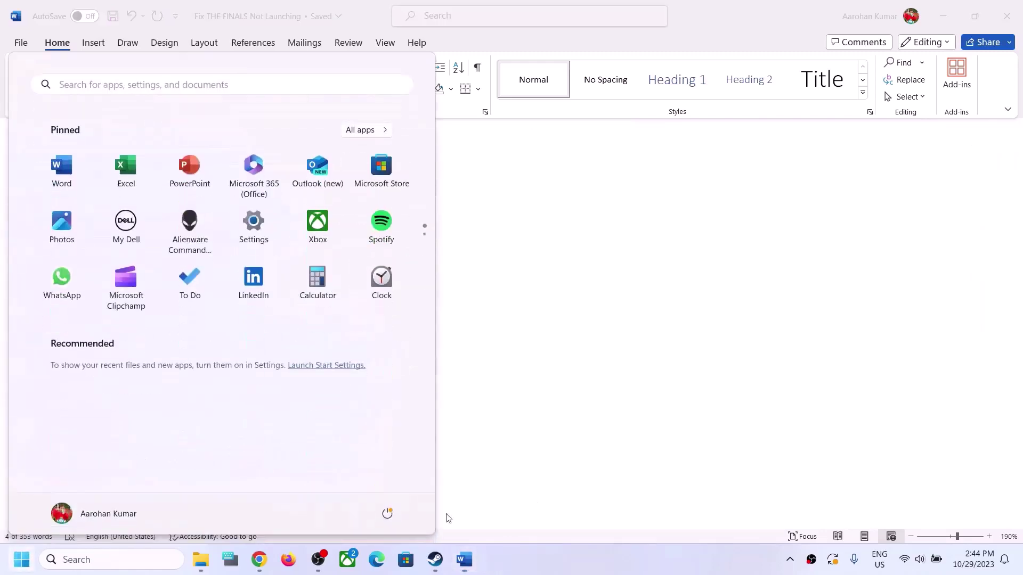
left_click(387, 514)
left_click(759, 388)
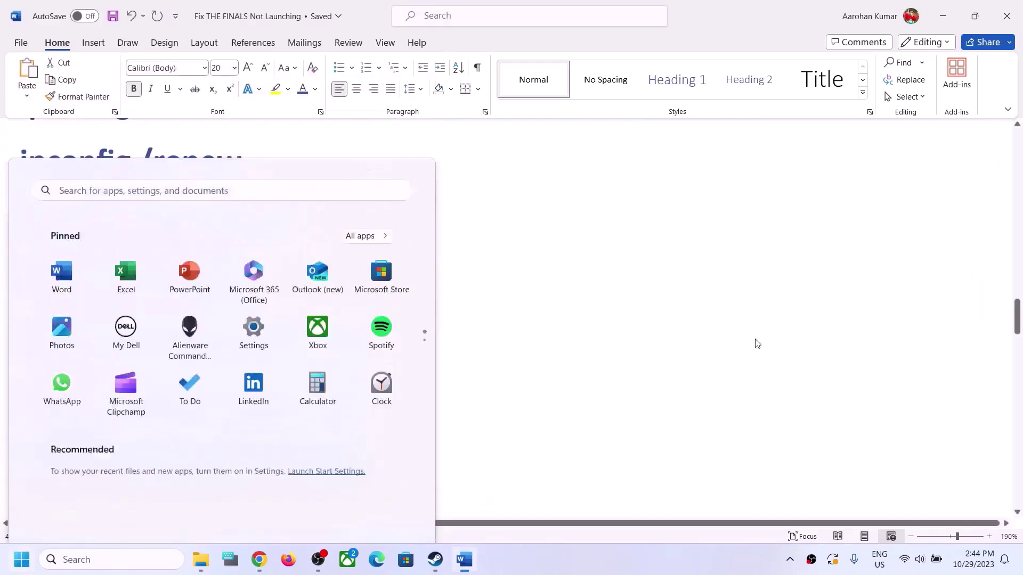
scroll(325, 418, "down", 1)
scroll(326, 419, "down", 2)
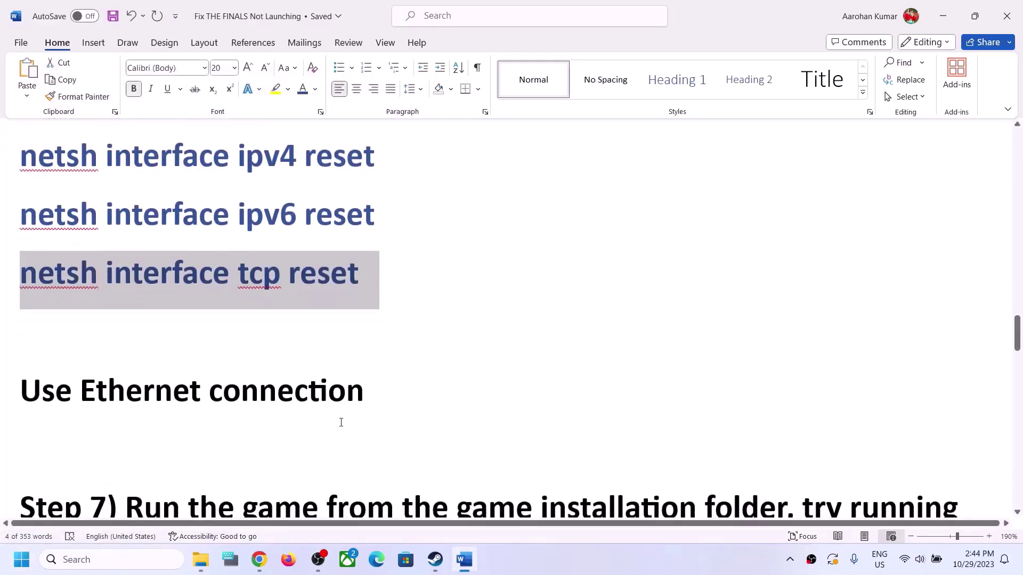
scroll(341, 422, "up", 1)
left_click_drag(50, 452, 344, 451)
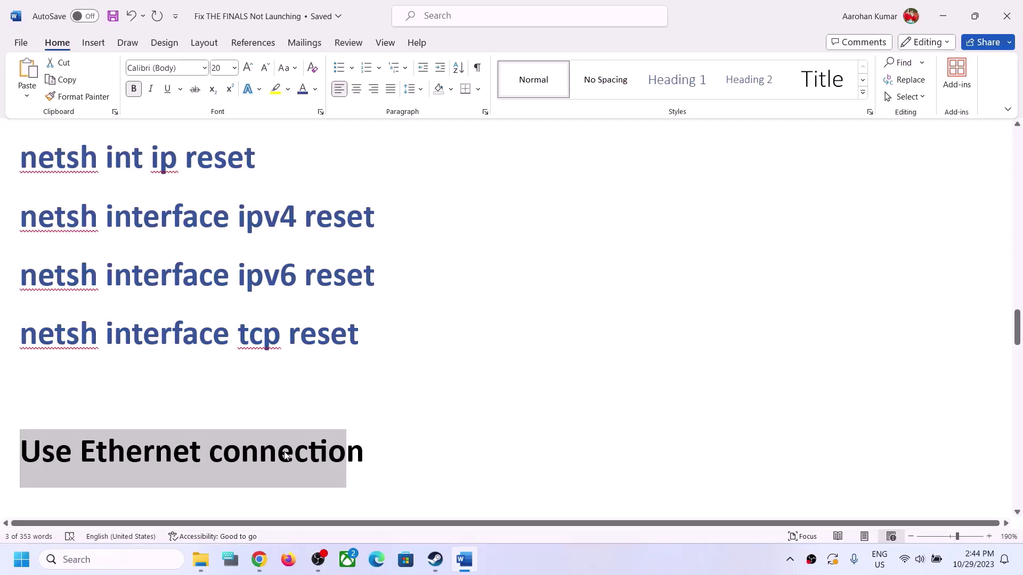
scroll(380, 452, "down", 5)
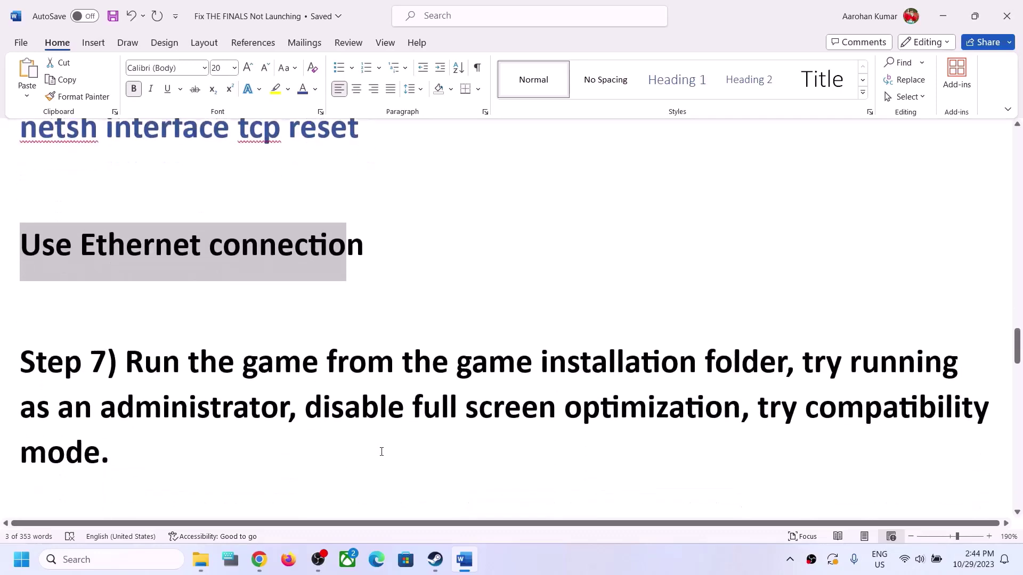
left_click_drag(127, 327, 785, 327)
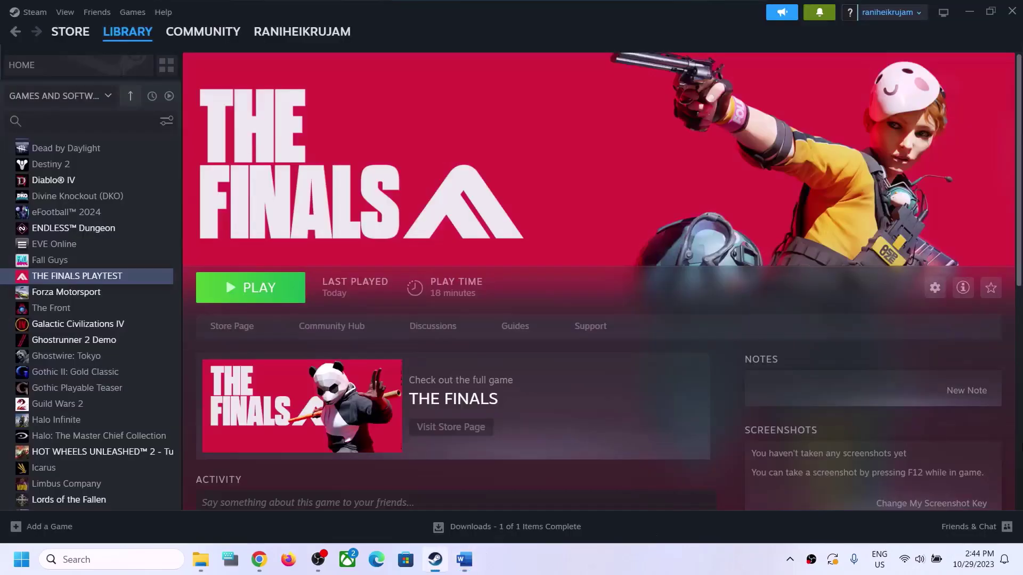
Browse THE FINALS PLAYTEST's local files from its Steam Manage menu
right_click(107, 280)
mouse_move(145, 362)
left_click(270, 385)
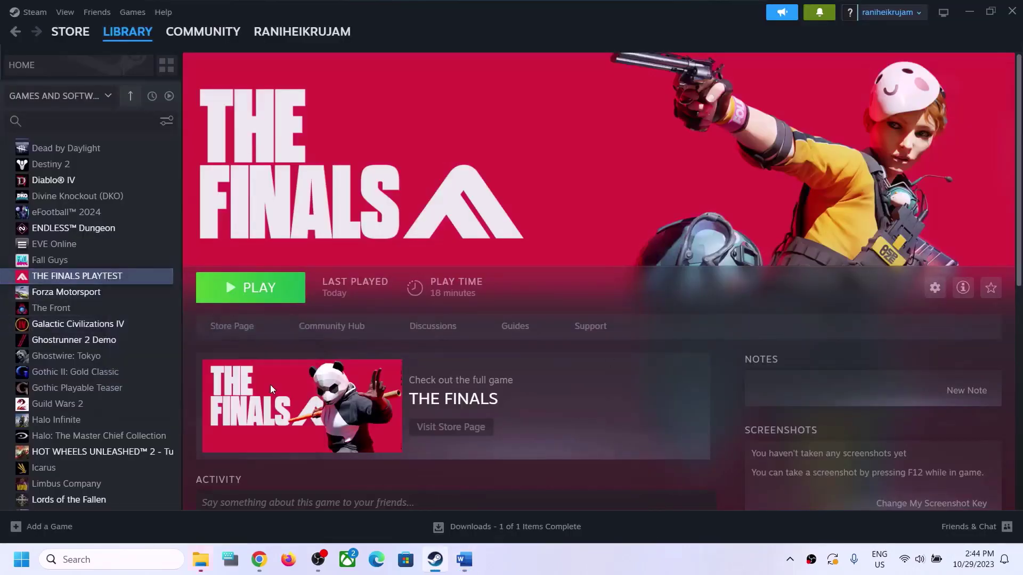
left_click(201, 557)
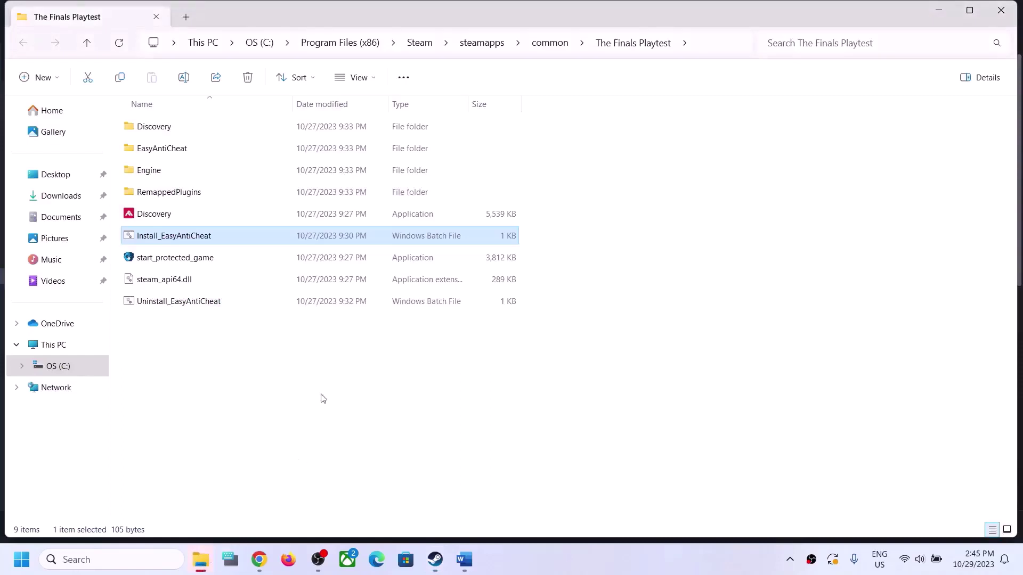
Enable 'Run this program as an administrator' for Discovery.exe in The Finals Playtest folder
left_click(151, 215)
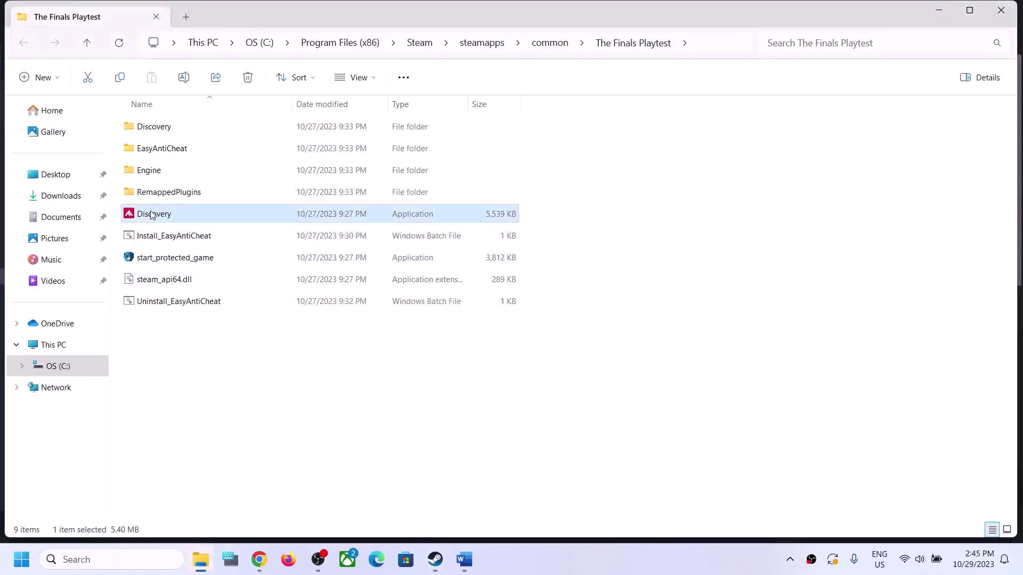
left_click(165, 257)
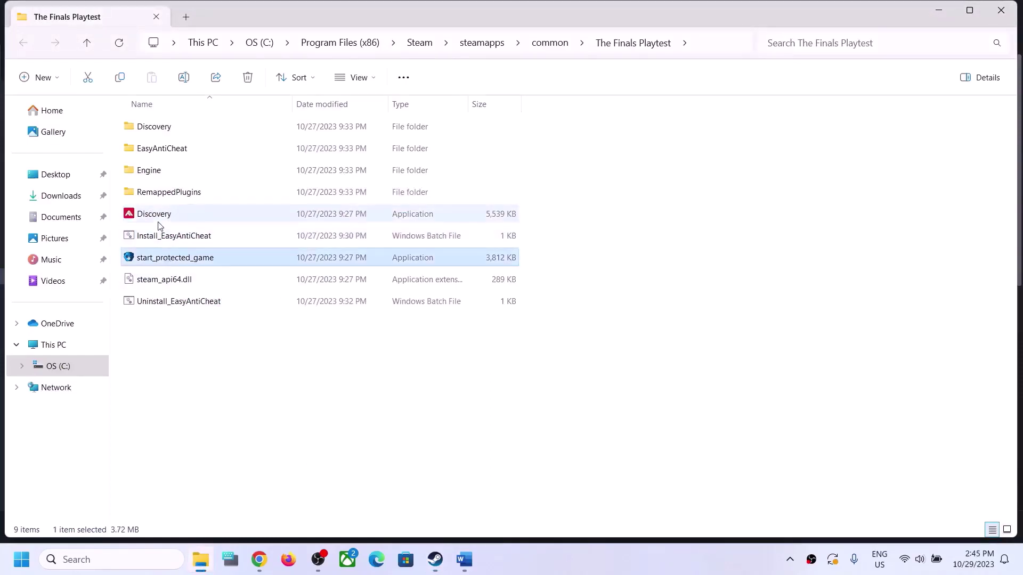
left_click(159, 220)
right_click(156, 220)
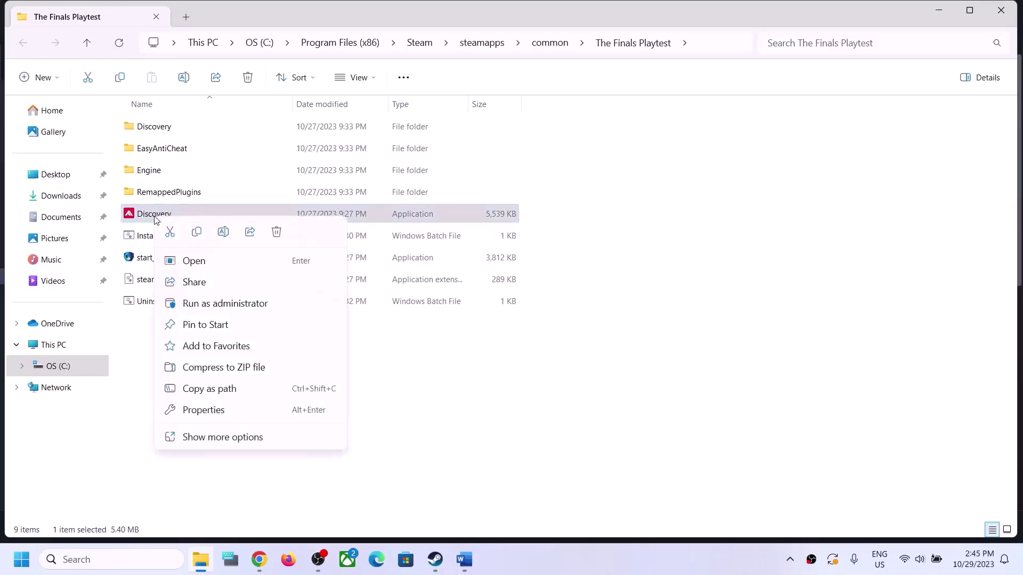
left_click(194, 412)
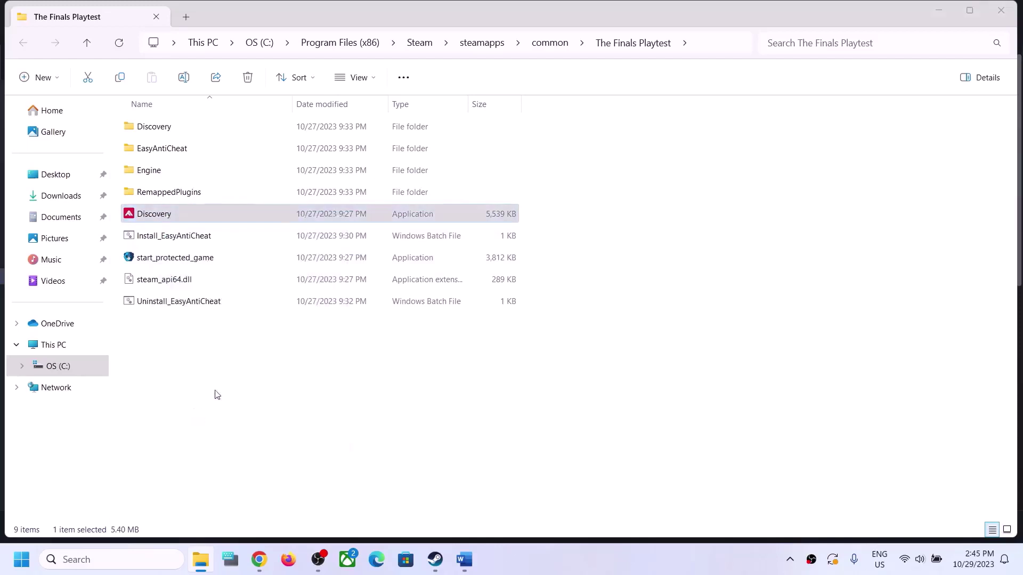
left_click(288, 213)
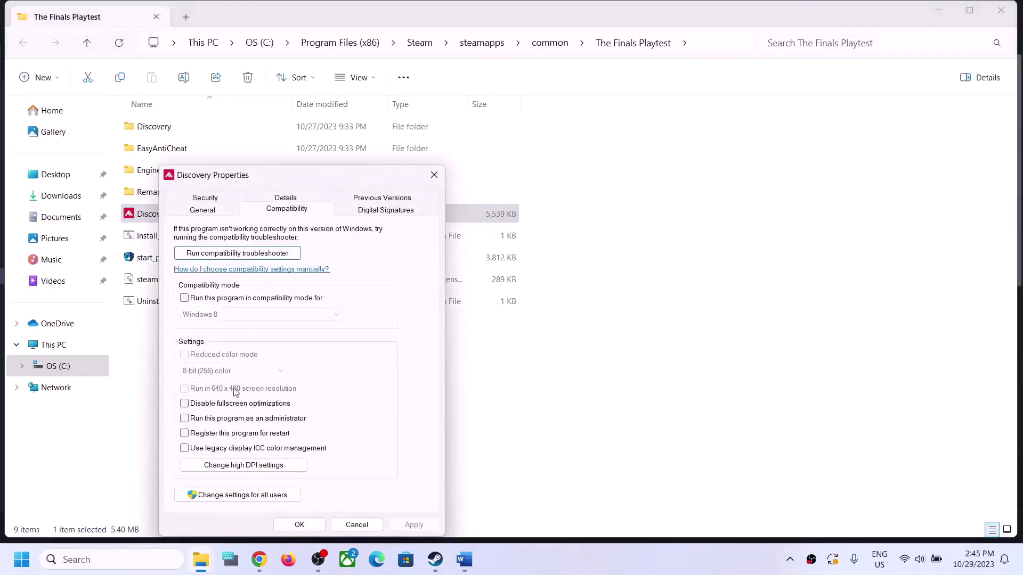
left_click(184, 419)
left_click(414, 525)
left_click(297, 525)
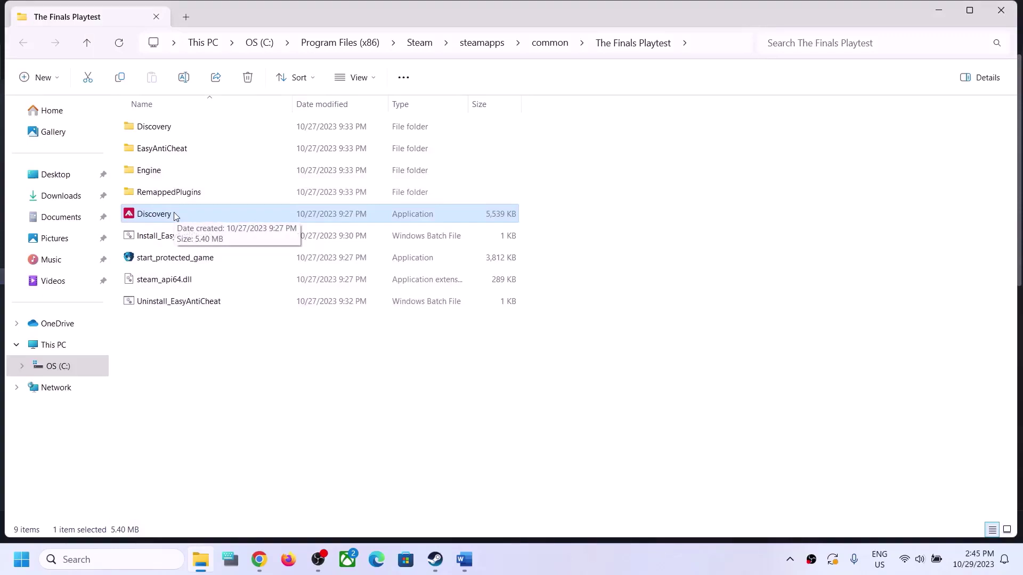
Browse into Engine\Binaries\Win64 and look over the EOSSDK-Win64-Shipping.dll file
double_click(156, 172)
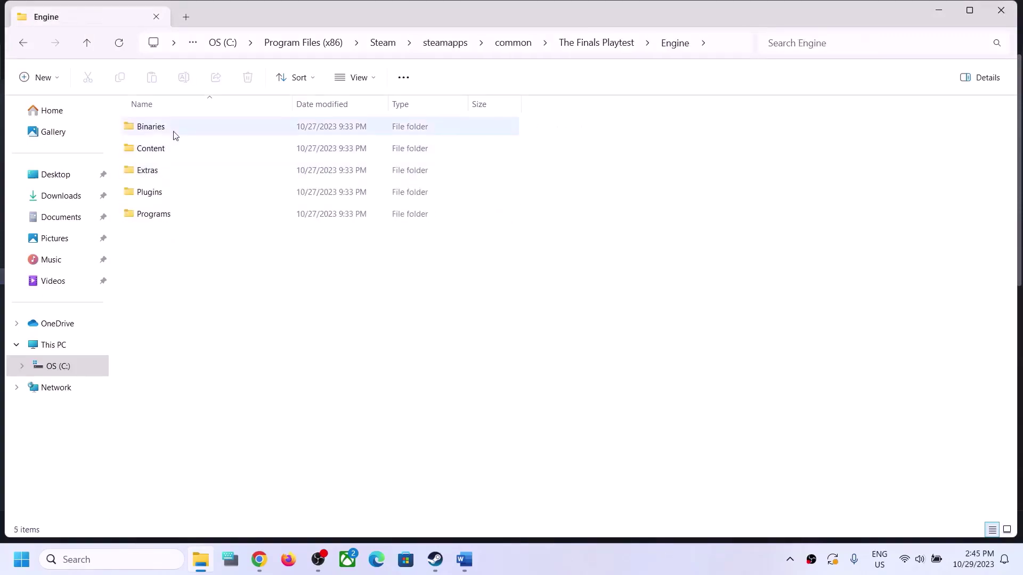
left_click(162, 129)
double_click(162, 129)
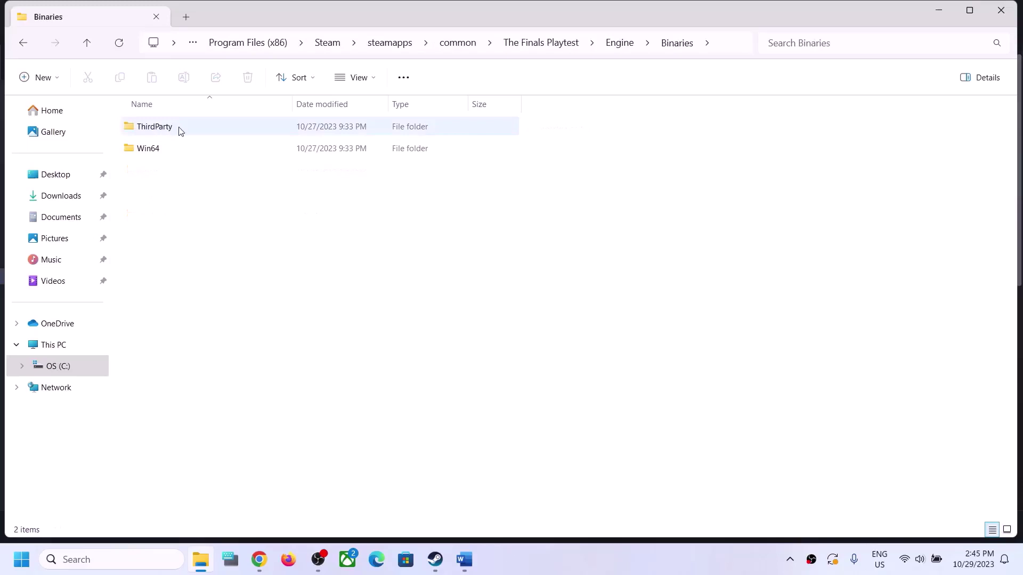
double_click(153, 155)
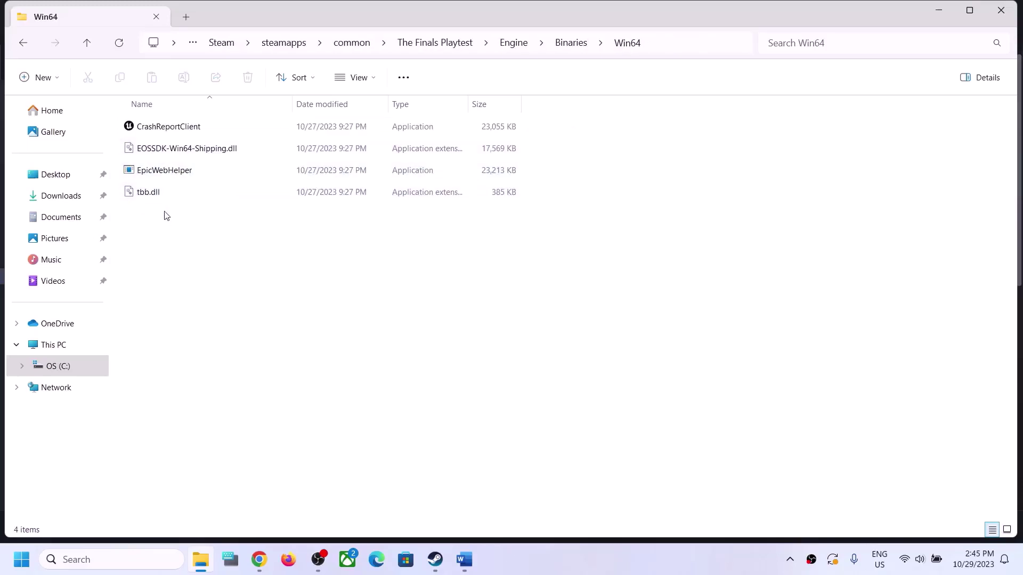
left_click(180, 154)
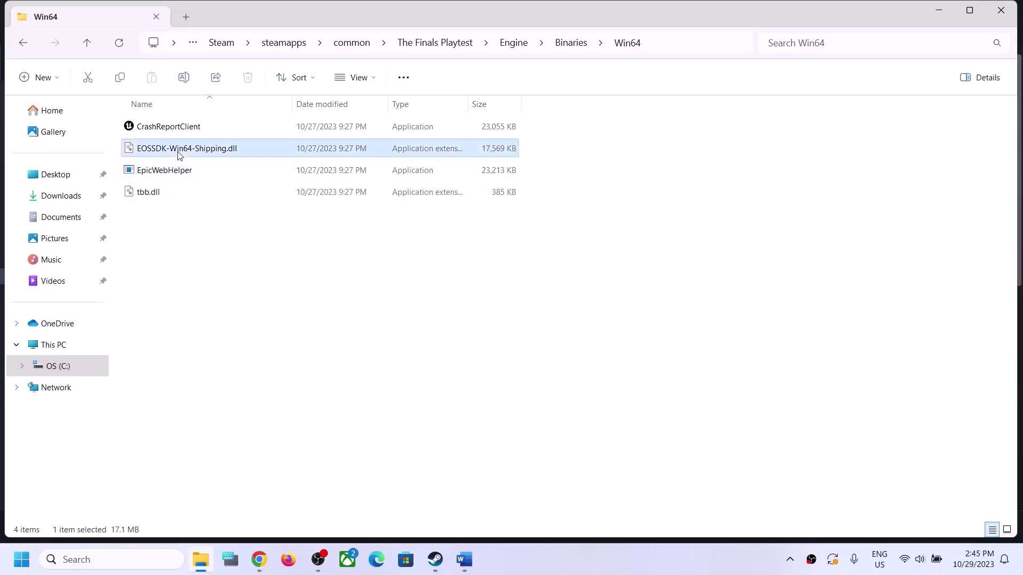
right_click(227, 206)
left_click(165, 226)
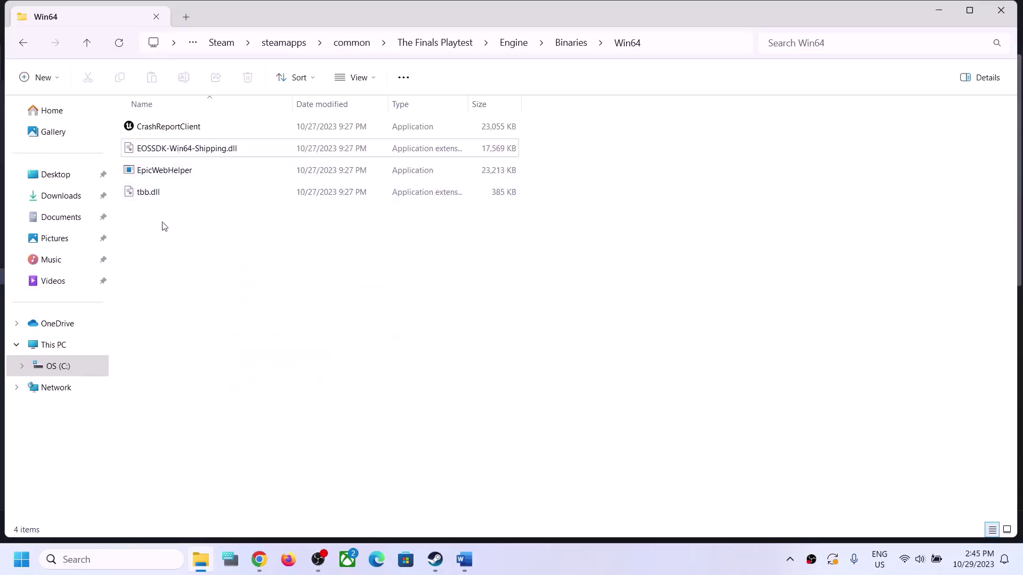
Return to The Finals Playtest, check RemappedPlugins, then open the Discovery folder
left_click(85, 43)
left_click(87, 44)
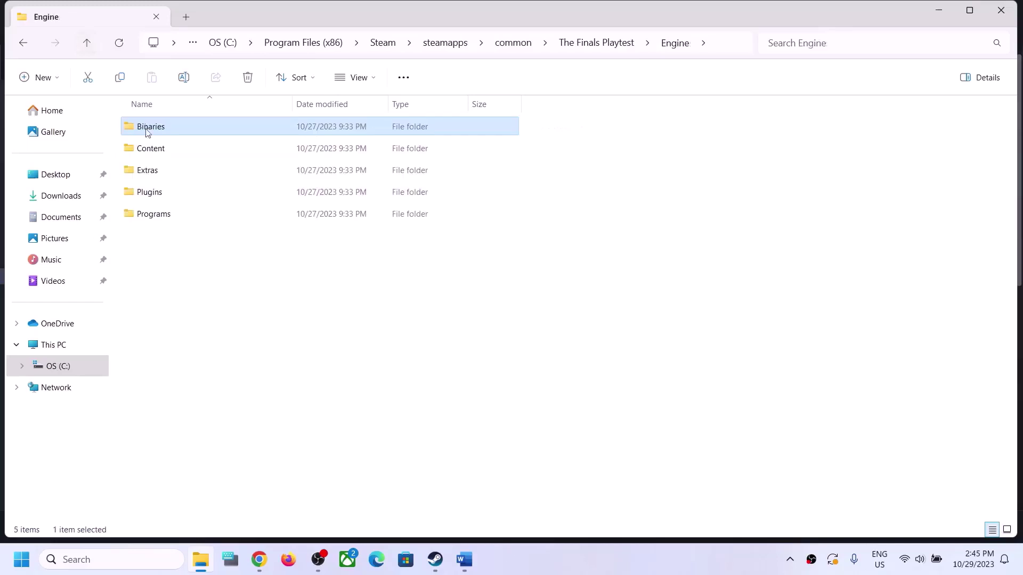
left_click(88, 43)
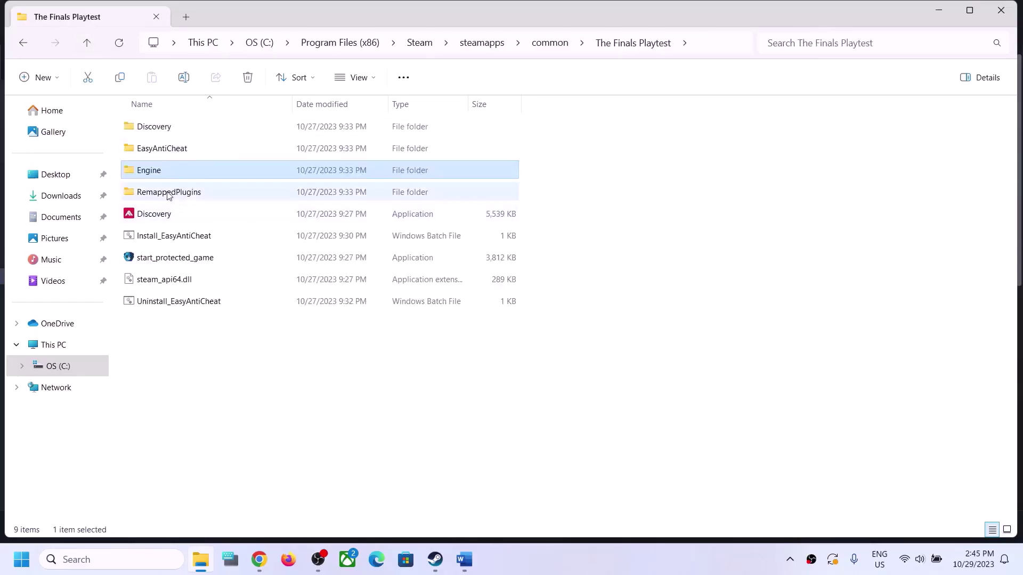
double_click(167, 194)
left_click(86, 44)
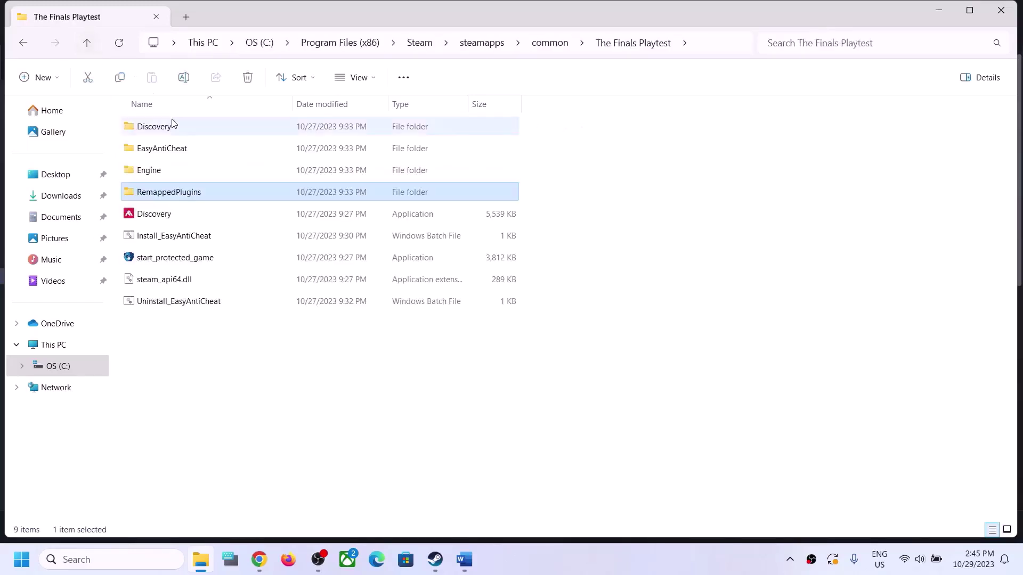
double_click(169, 137)
Enable 'Run this program as an administrator' for Discovery.exe in Discovery\Binaries\Win64
double_click(169, 133)
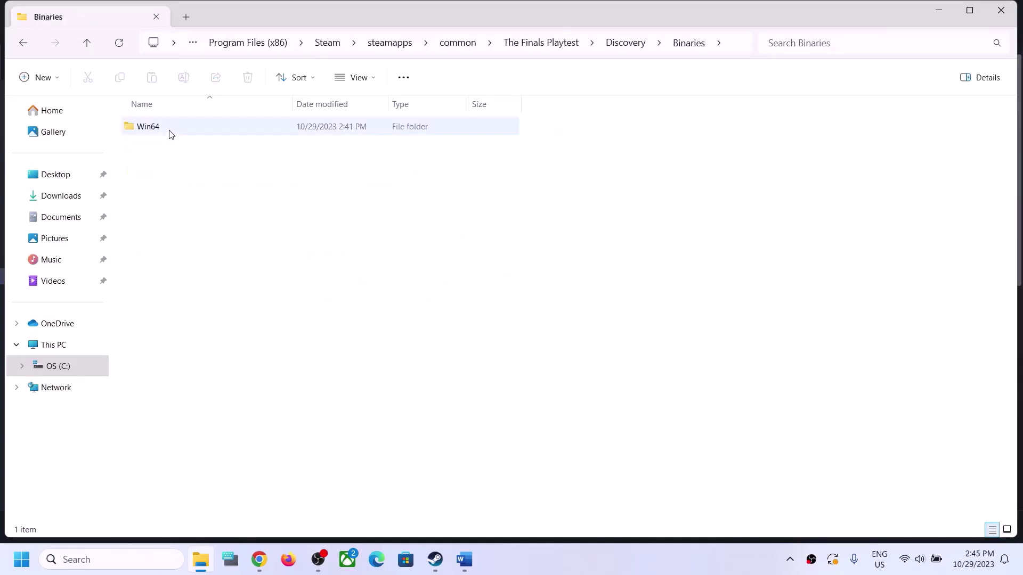
left_click(168, 134)
double_click(168, 132)
left_click(158, 174)
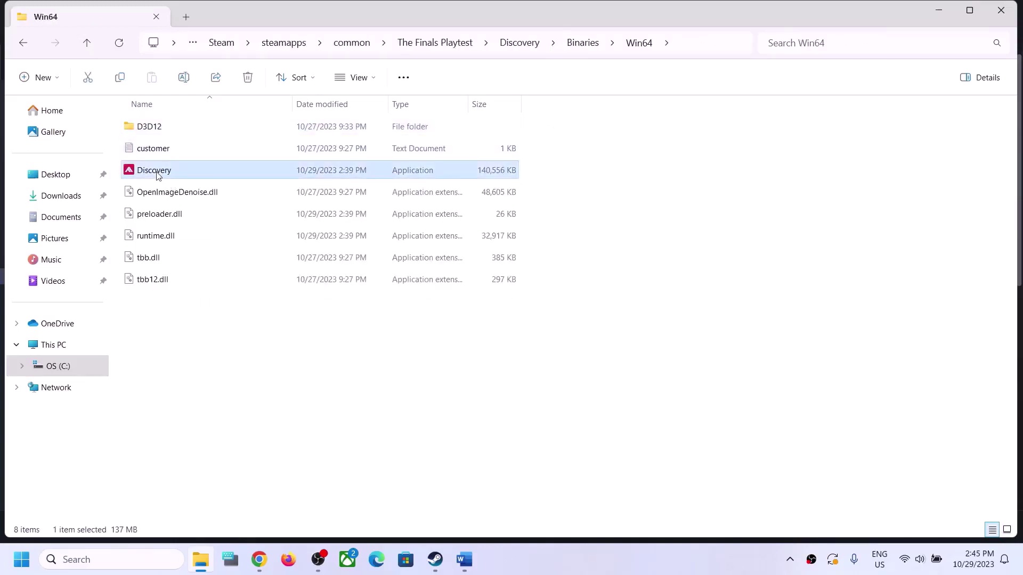
right_click(158, 174)
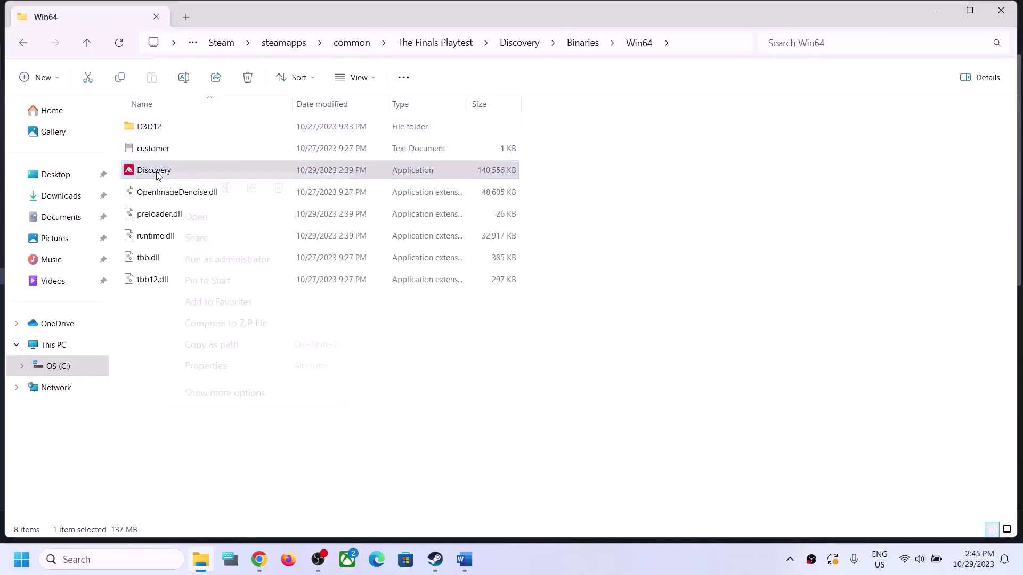
left_click(216, 366)
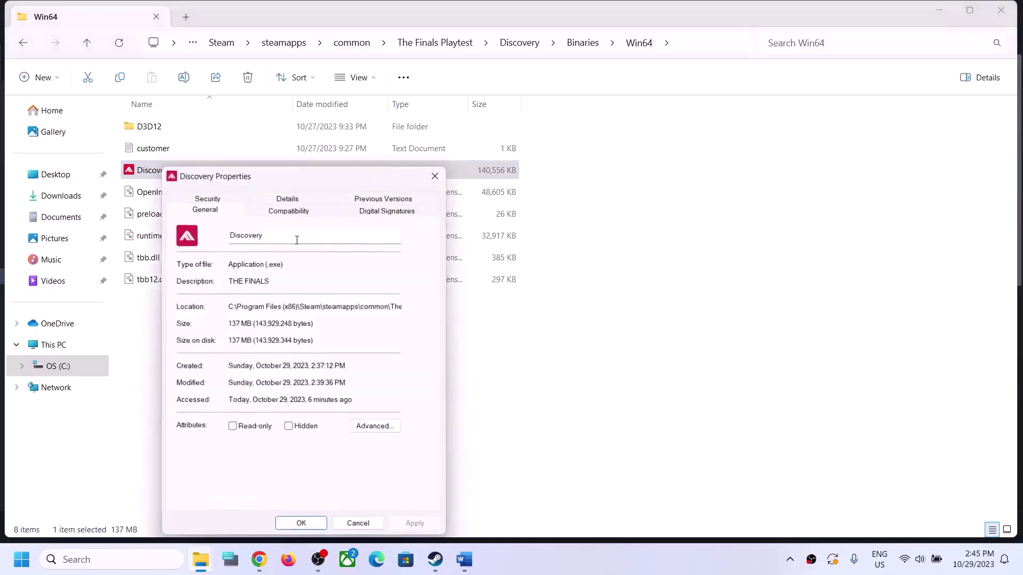
left_click(288, 209)
left_click(187, 419)
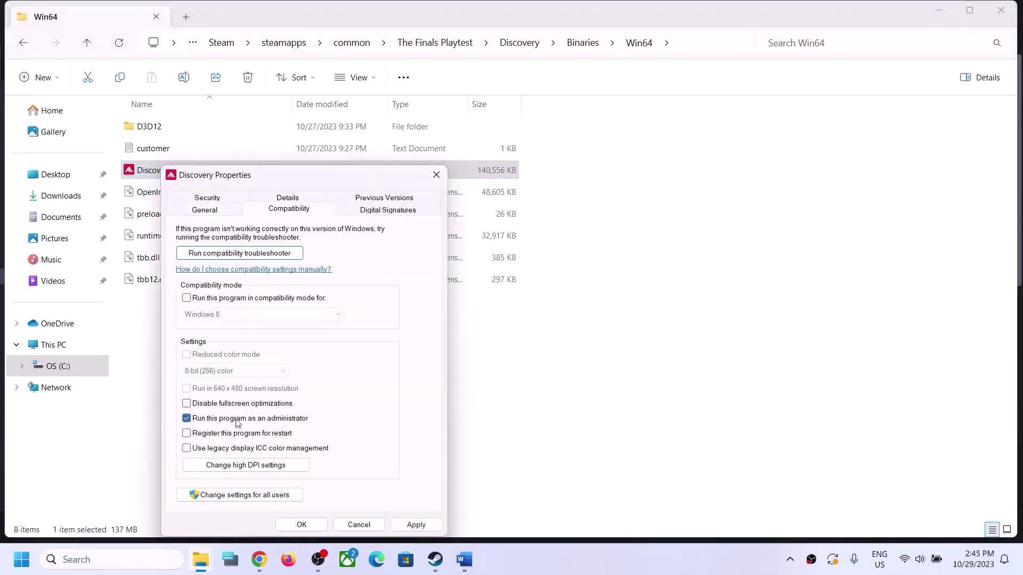
left_click(416, 525)
left_click(302, 525)
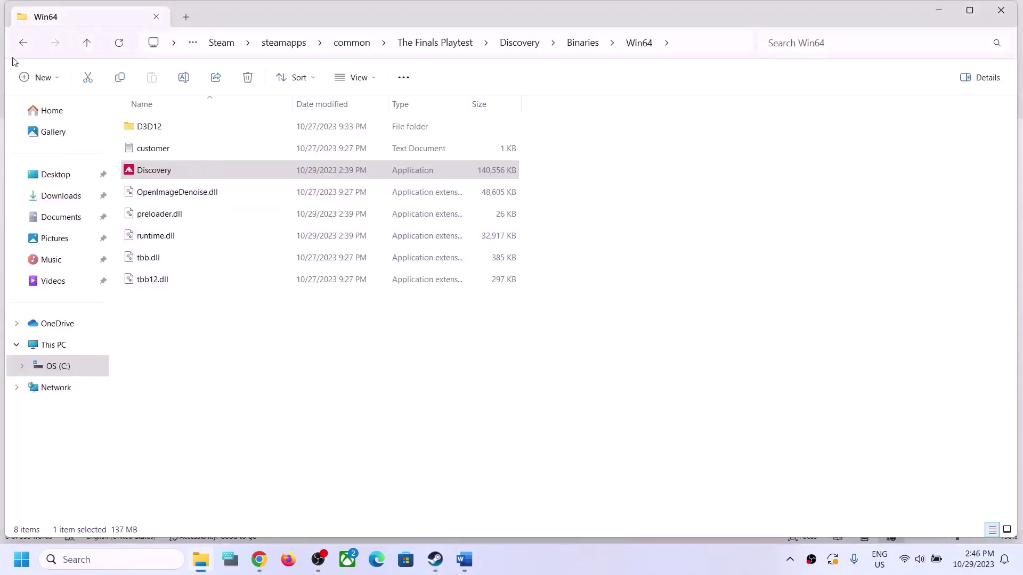
left_click(87, 43)
Launch the top-level Discovery app to test the game, then close its anti-cheat splash
left_click(87, 44)
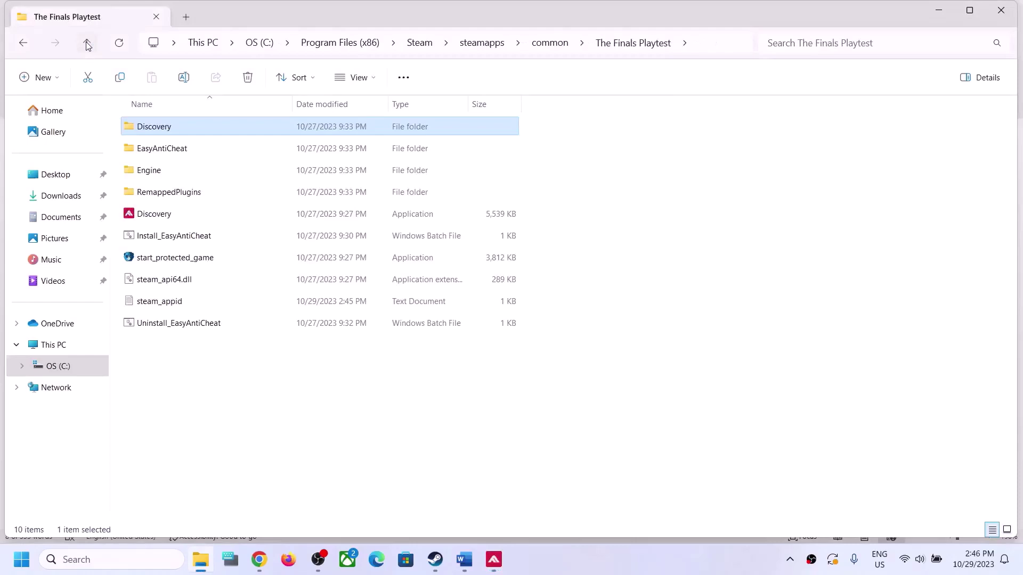
left_click(149, 218)
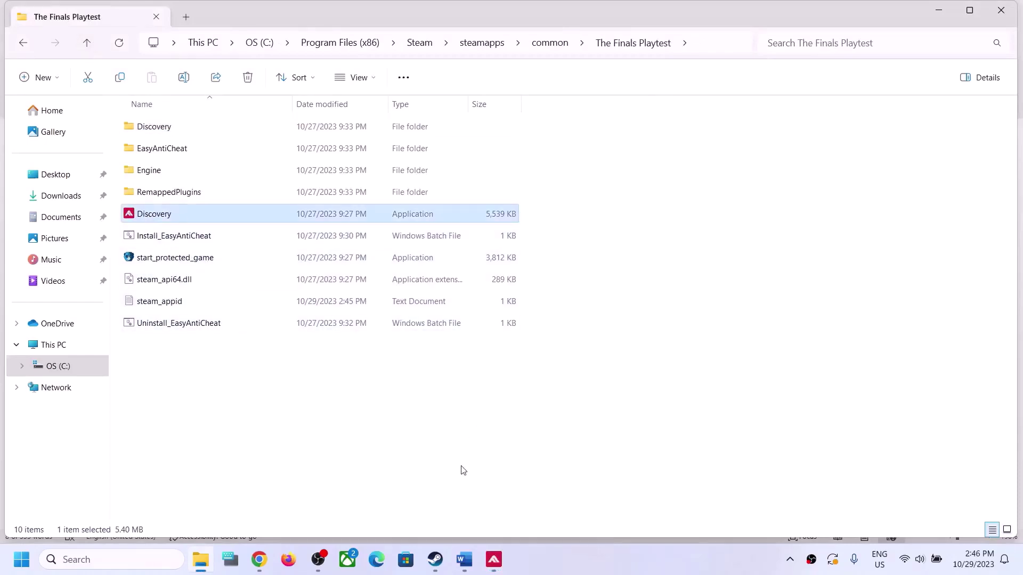
double_click(180, 214)
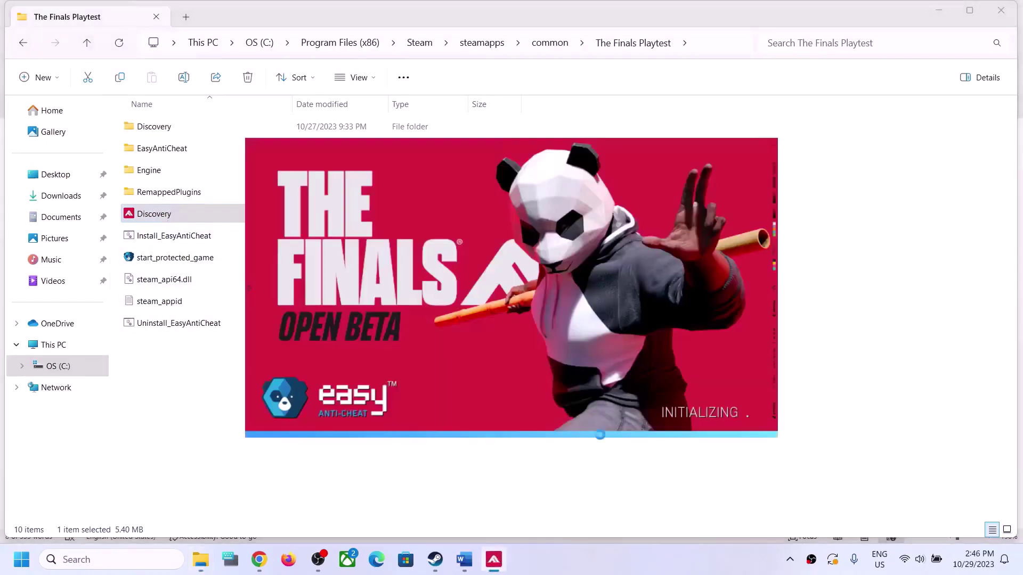
right_click(503, 570)
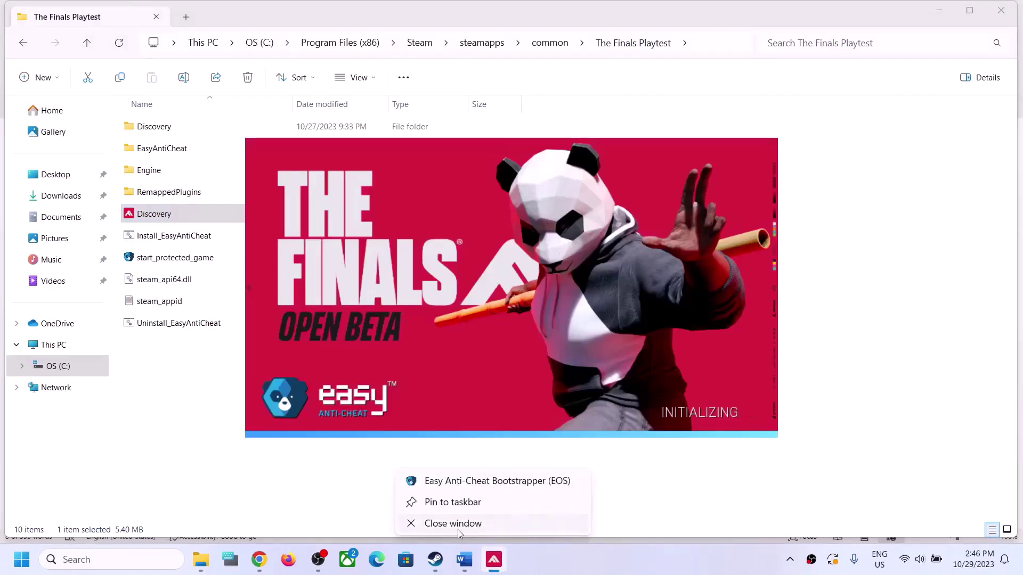
left_click(458, 529)
Tick 'Disable fullscreen optimizations' for the top-level Discovery.exe and apply it
right_click(151, 217)
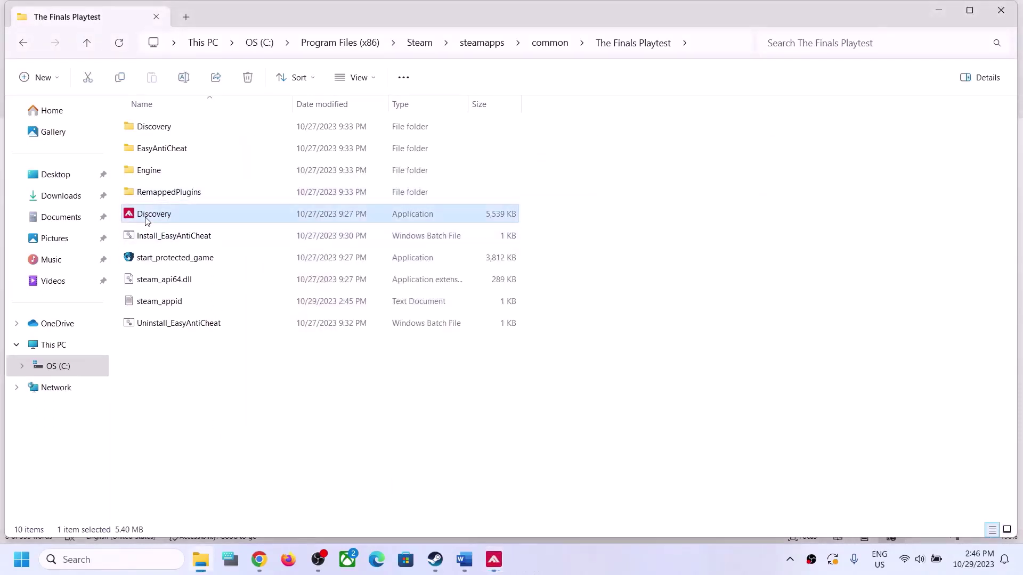
left_click(187, 416)
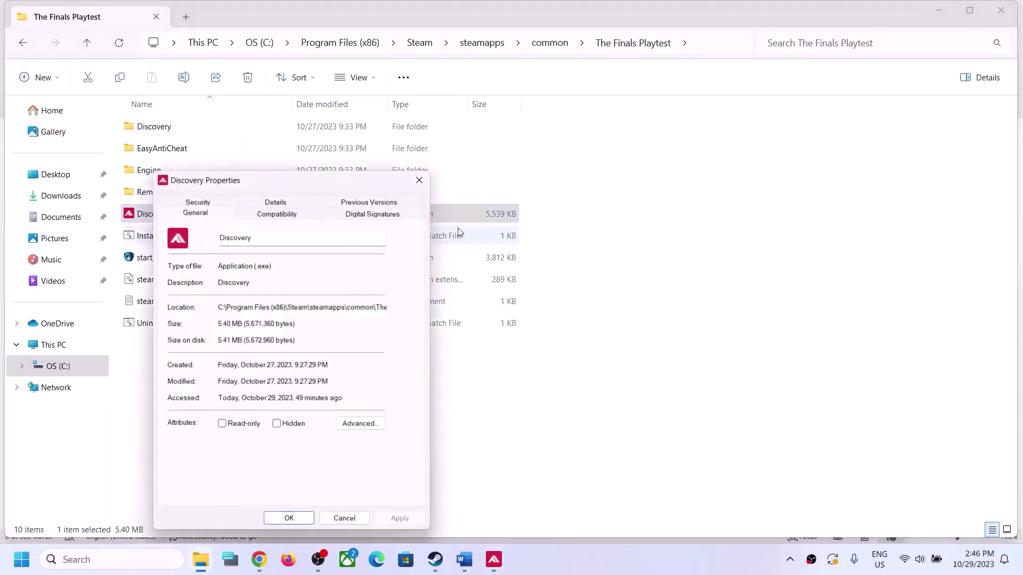
left_click(301, 209)
left_click_drag(322, 178, 462, 117)
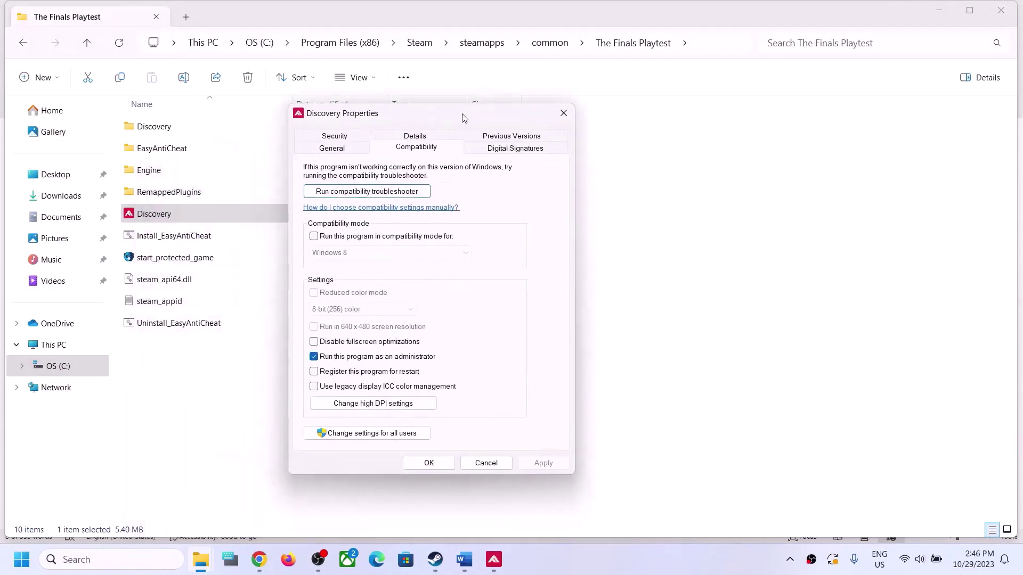
left_click(316, 341)
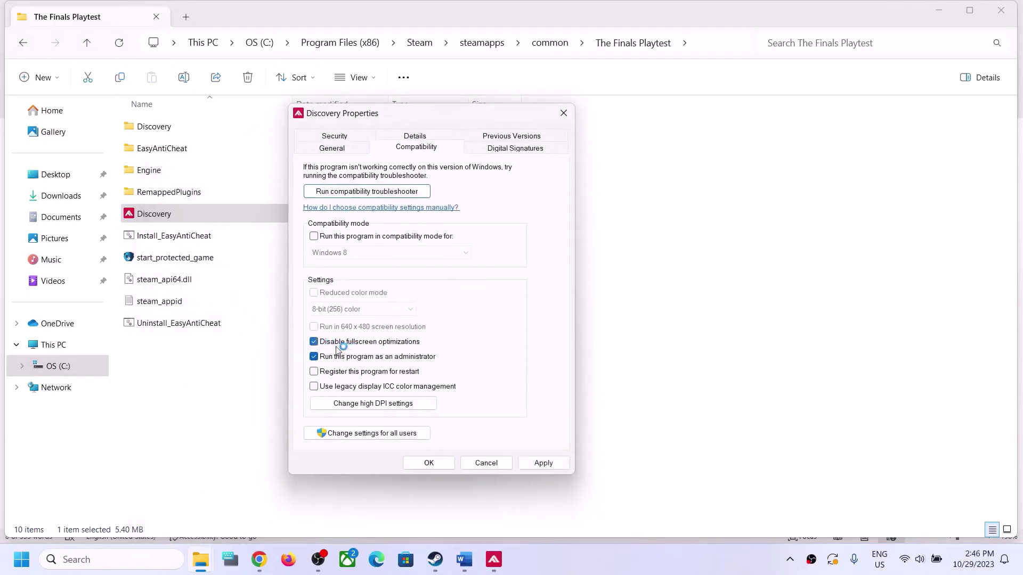
left_click(537, 464)
left_click(444, 466)
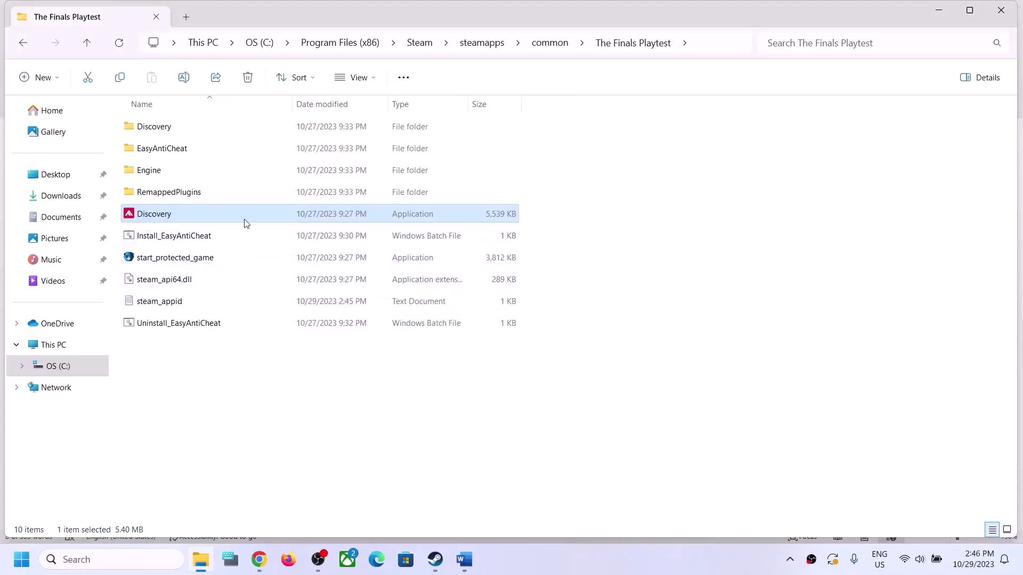
Turn on compatibility mode for Discovery.exe with Windows 8 as the target
right_click(180, 216)
left_click(239, 415)
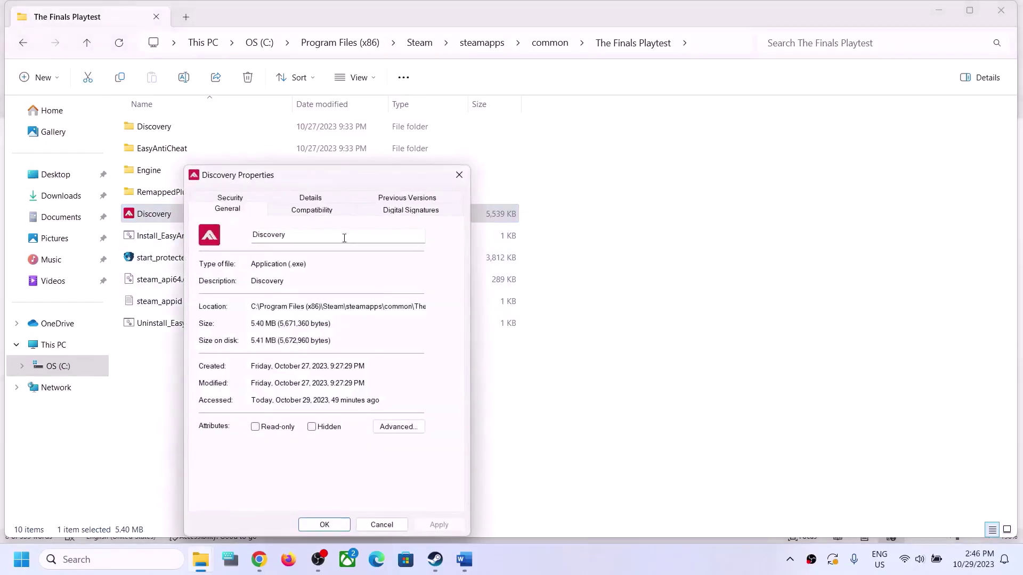
left_click(312, 211)
left_click(210, 299)
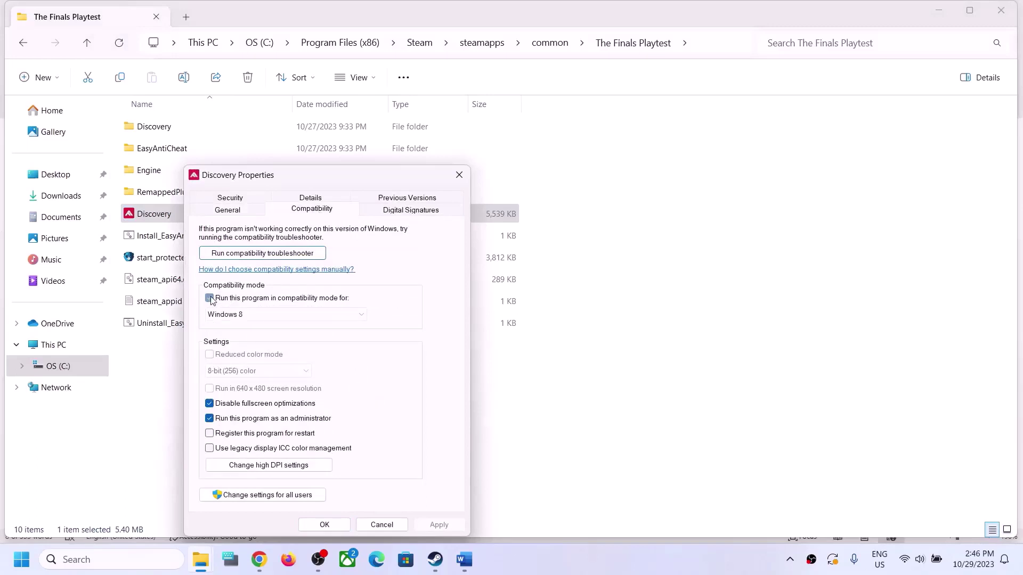
left_click(258, 313)
left_click(238, 361)
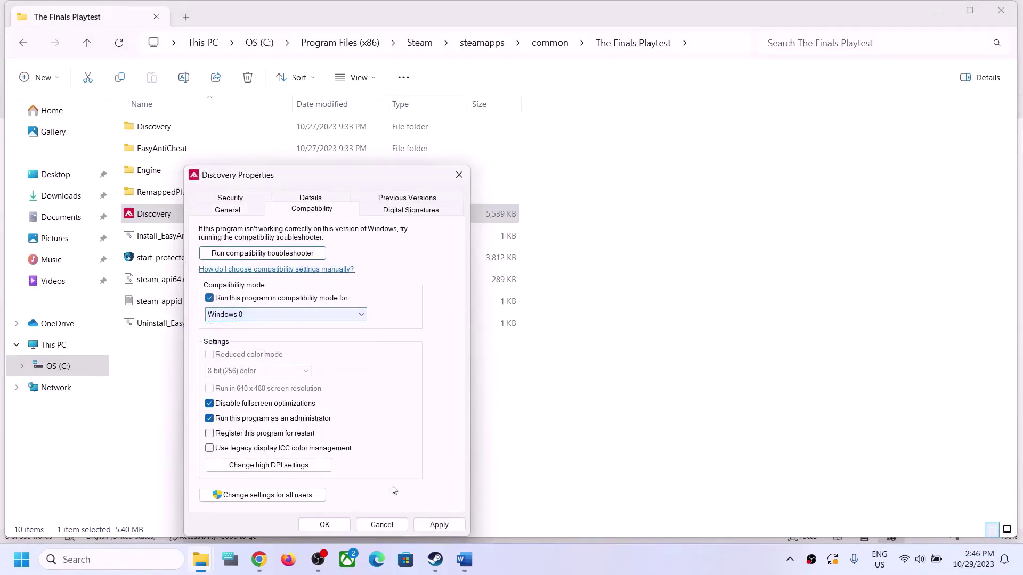
left_click(438, 525)
left_click(324, 525)
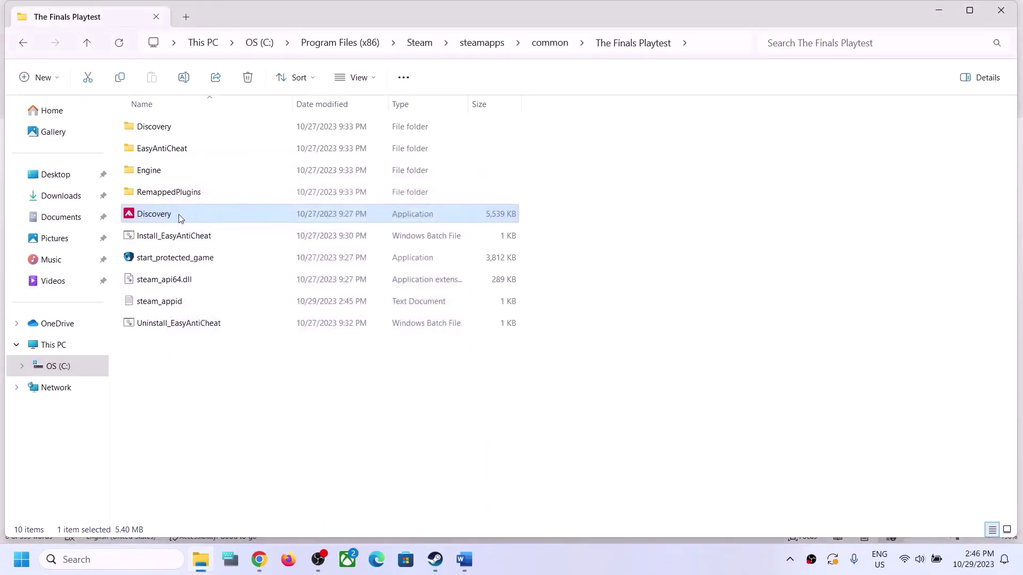
Switch Discovery.exe's compatibility mode to Windows 7 and close the game window
right_click(180, 216)
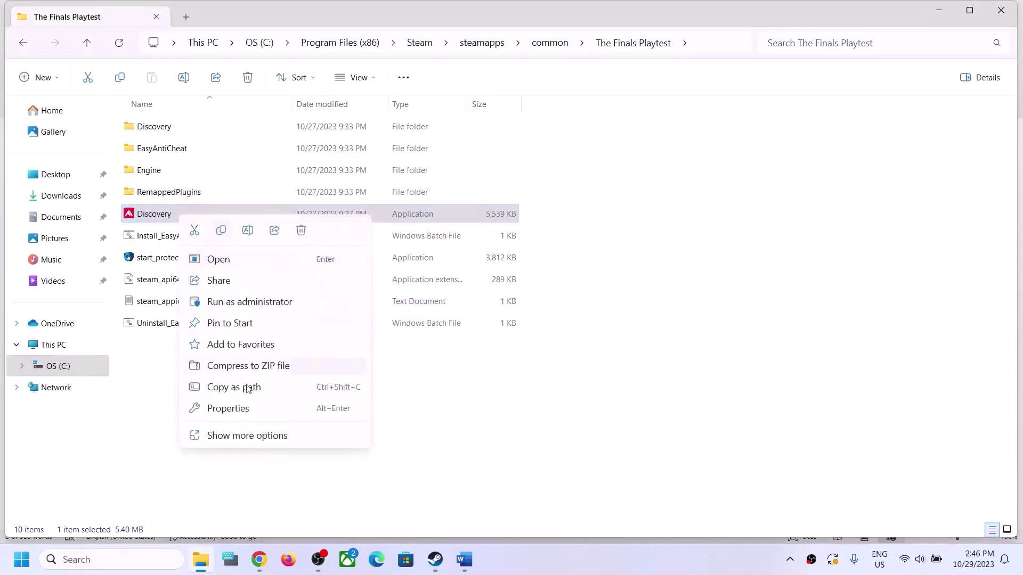
left_click(240, 409)
left_click(312, 209)
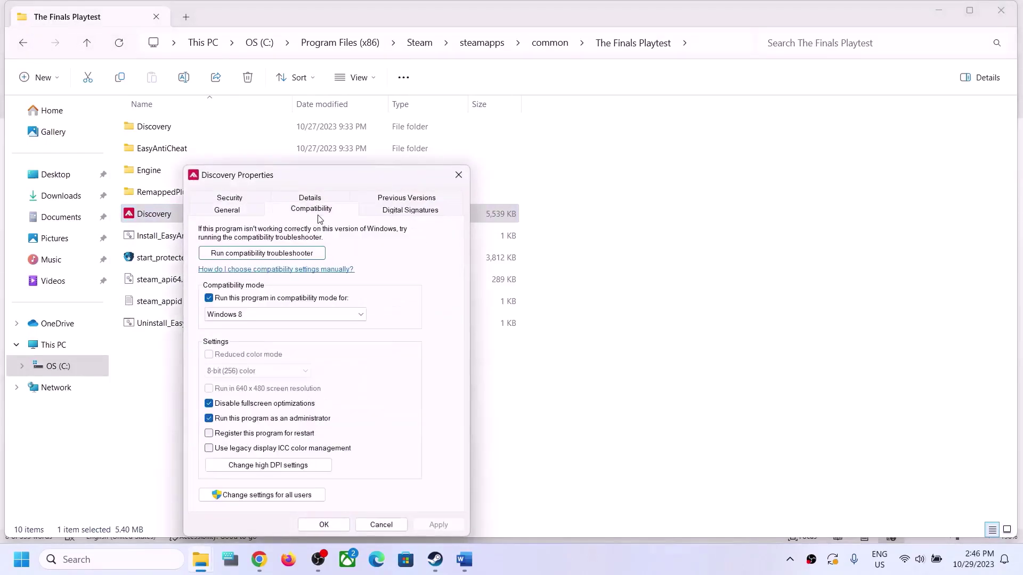
left_click(253, 315)
left_click(237, 355)
left_click(433, 526)
left_click(330, 525)
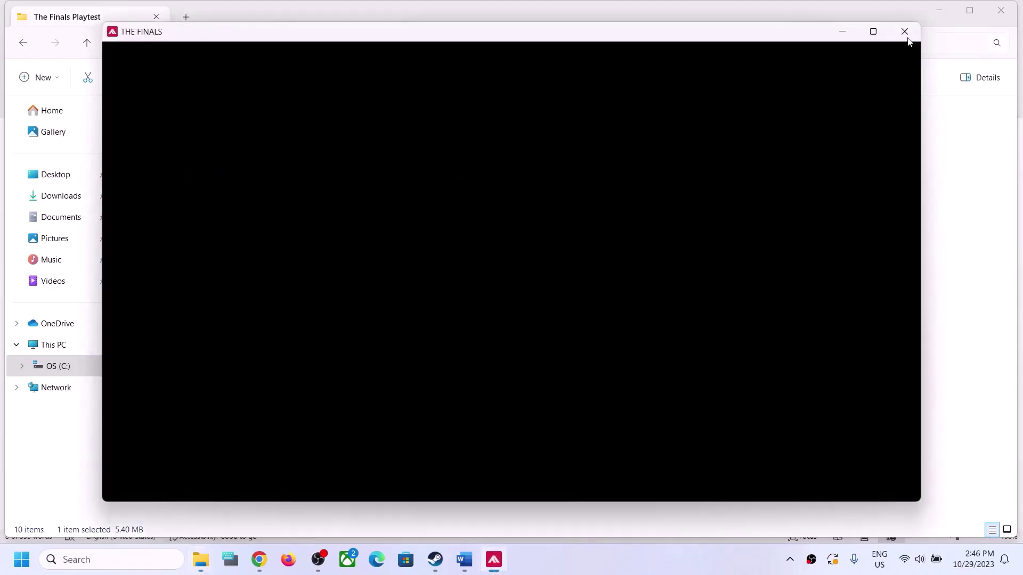
right_click(493, 559)
left_click(470, 527)
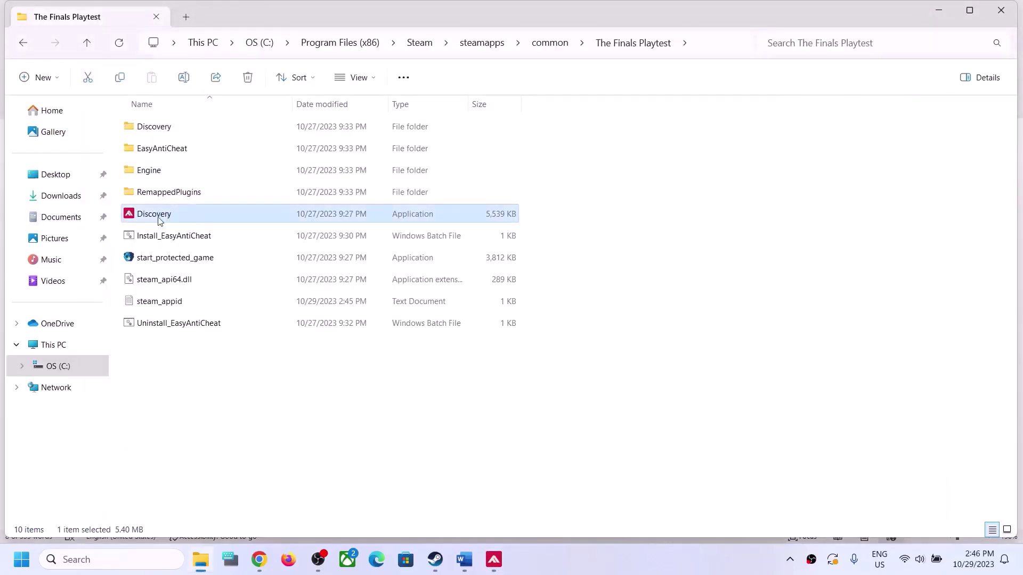
Disable fullscreen optimizations for Discovery.exe in Discovery\Binaries\Win64
double_click(155, 129)
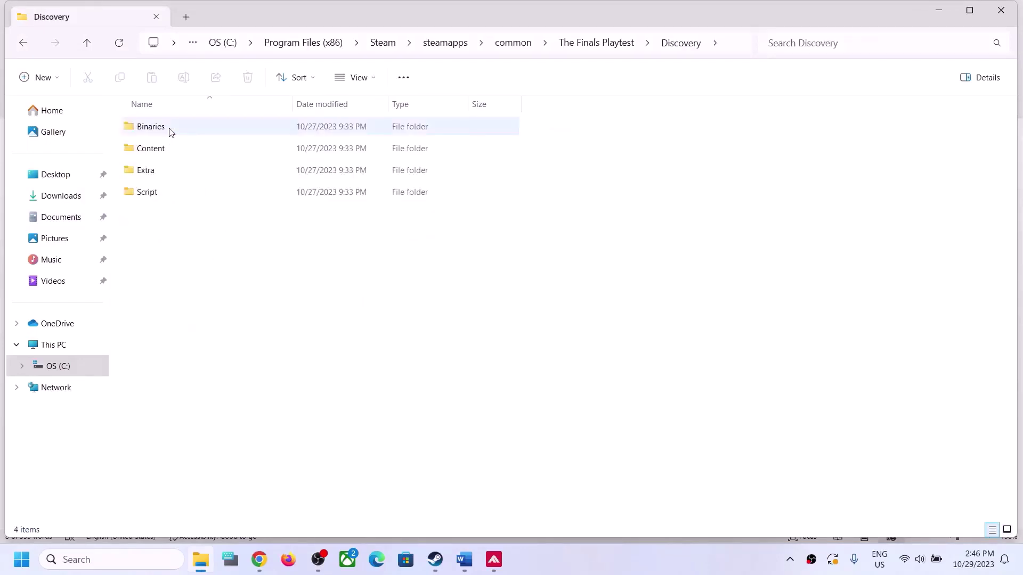
double_click(166, 132)
double_click(164, 129)
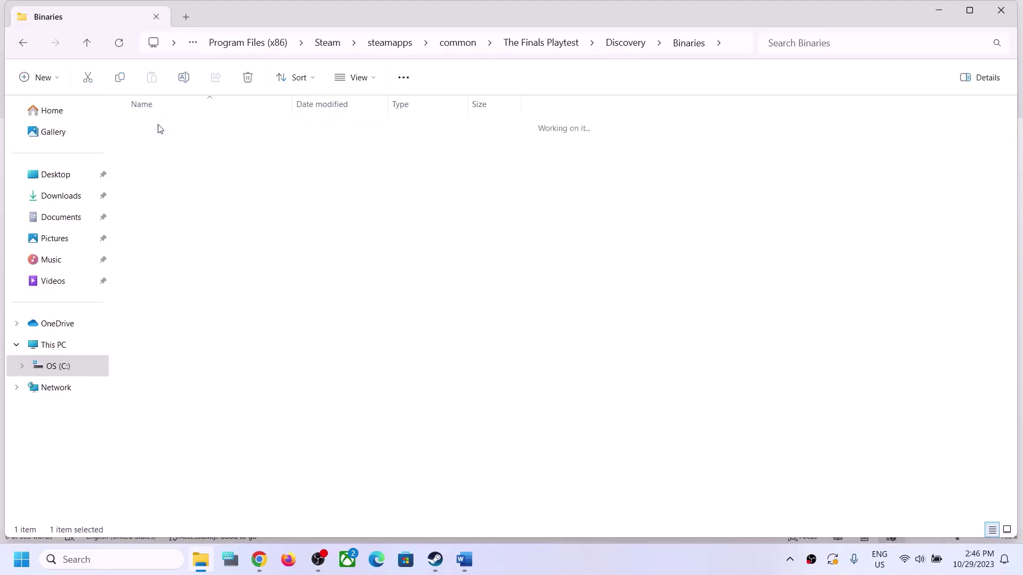
left_click(163, 172)
right_click(168, 174)
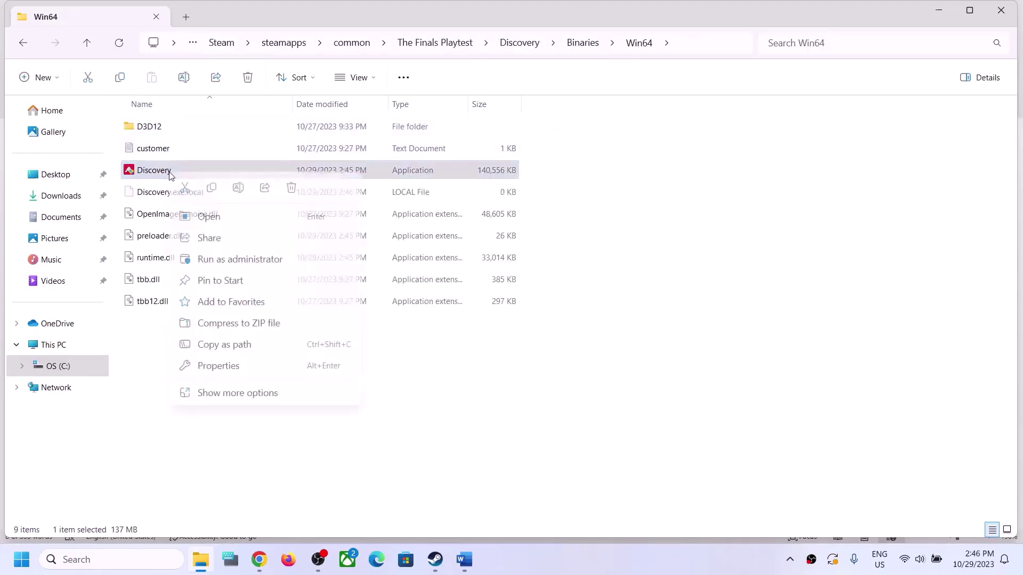
left_click(223, 368)
left_click(286, 215)
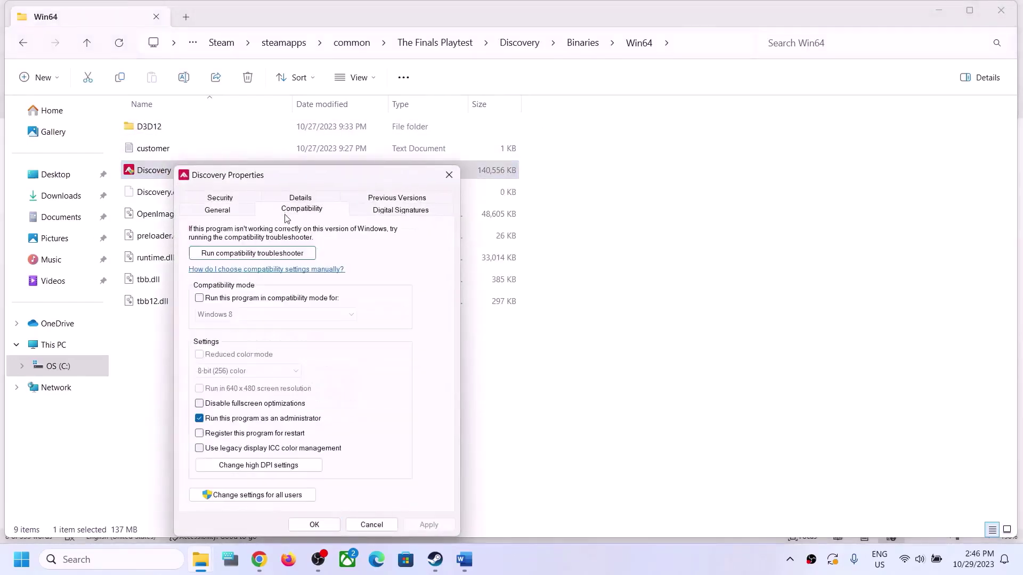
left_click(200, 403)
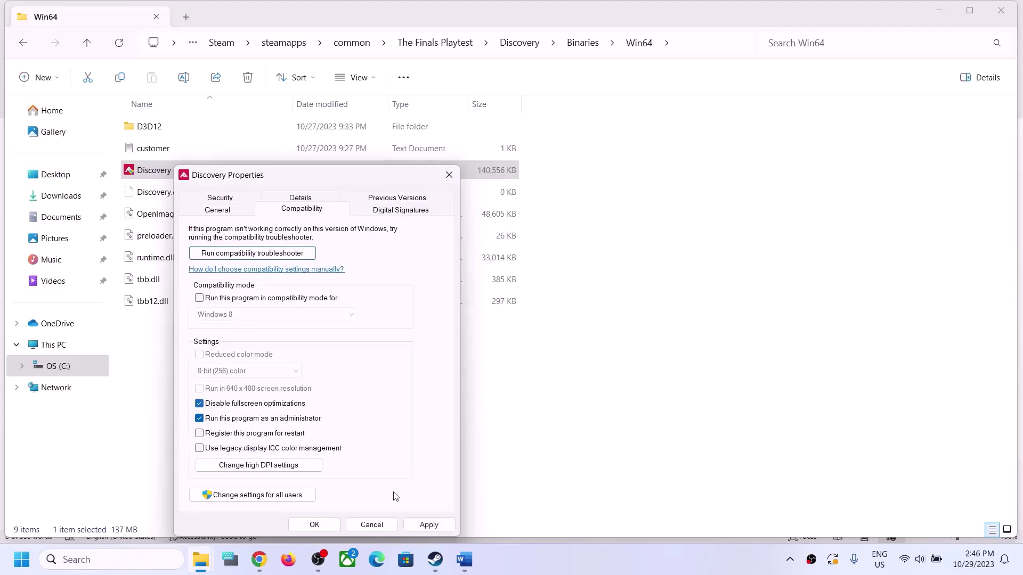
left_click(427, 524)
left_click(321, 524)
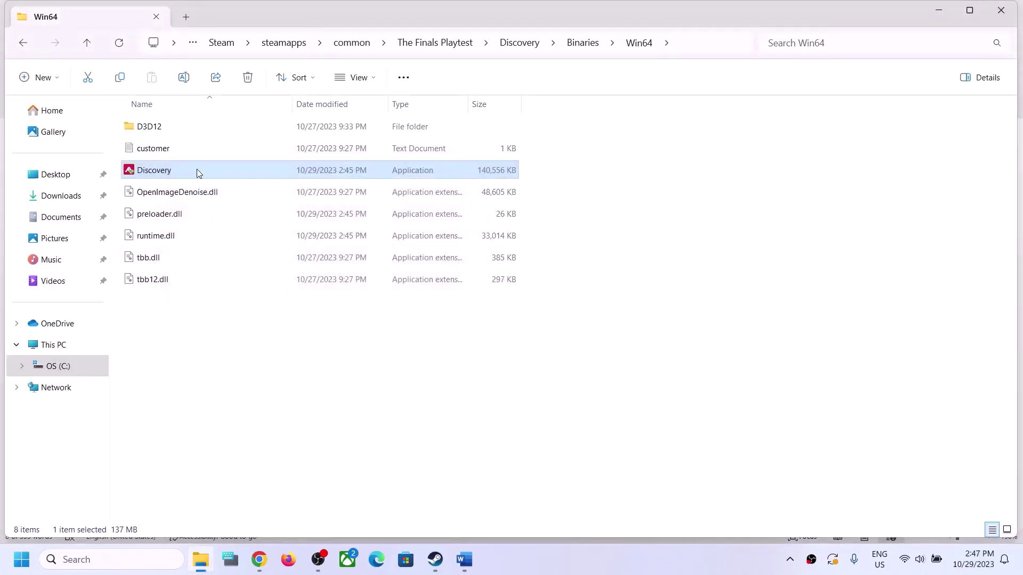
Set the Win64 Discovery.exe to run in Windows 7 compatibility mode
right_click(188, 173)
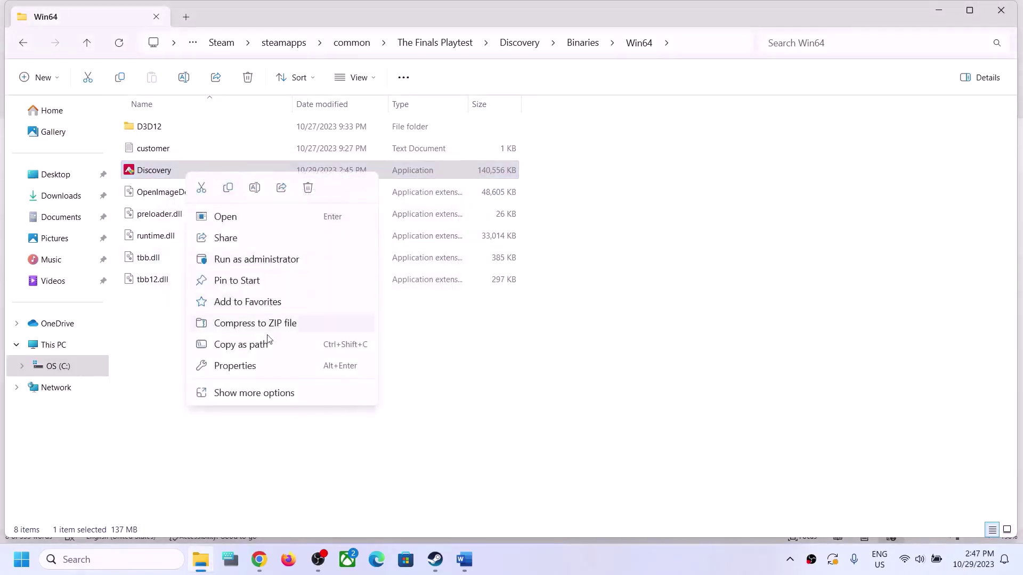
left_click(250, 365)
left_click_drag(298, 175, 336, 124)
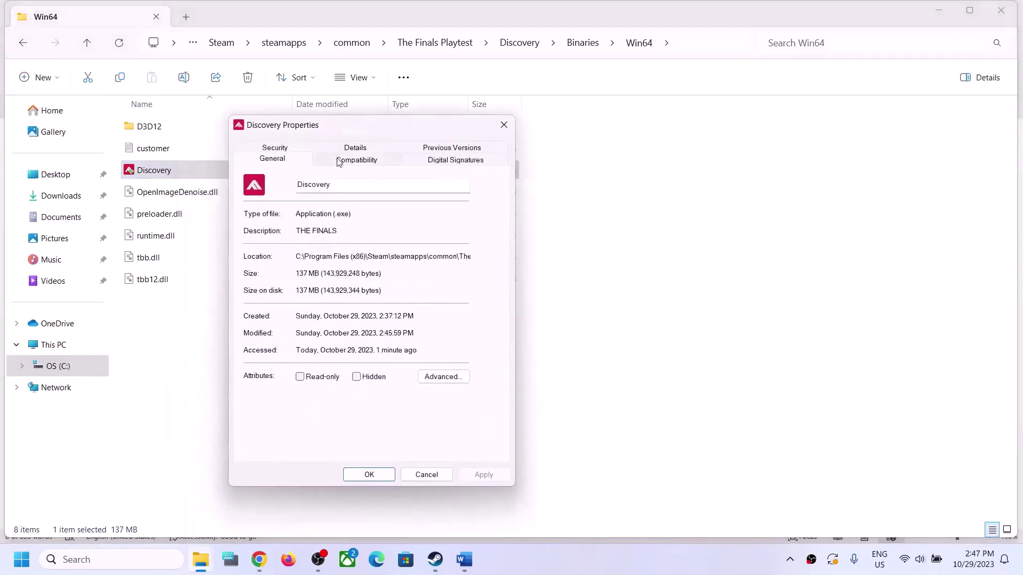
left_click(356, 159)
left_click(261, 254)
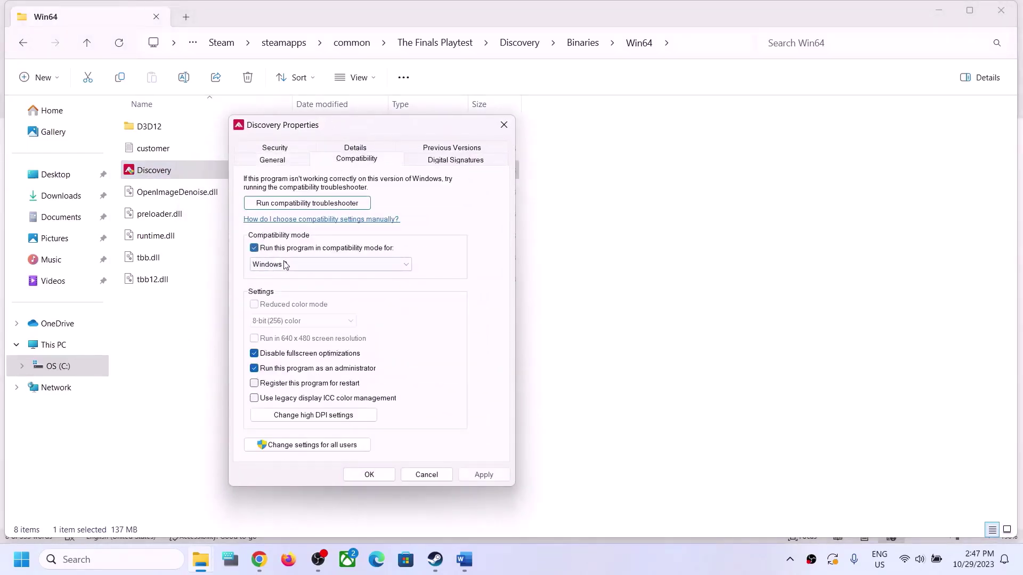
left_click(313, 269)
left_click(292, 302)
left_click(482, 474)
left_click(371, 476)
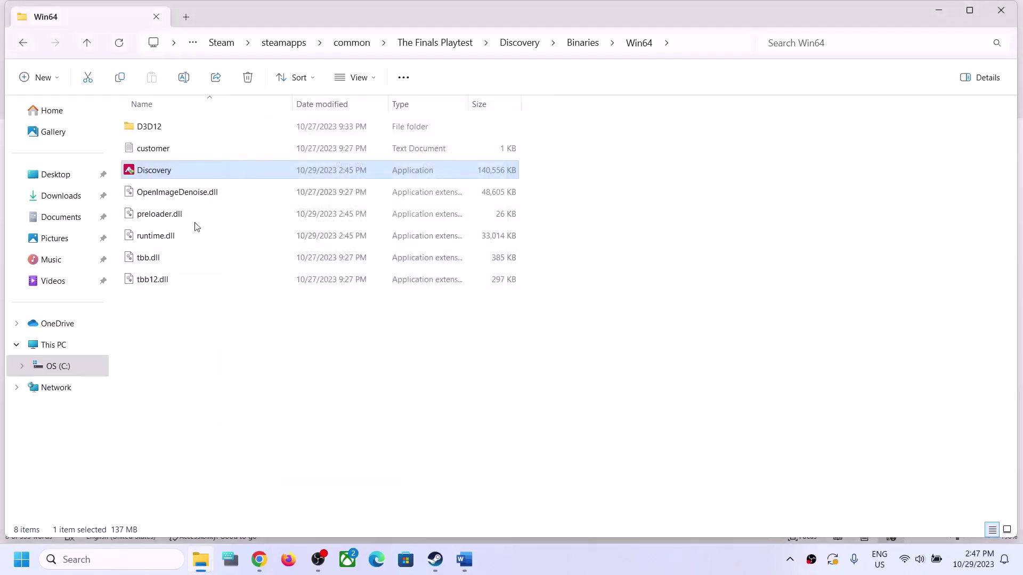
Turn off compatibility mode for the Win64 Discovery.exe
right_click(160, 173)
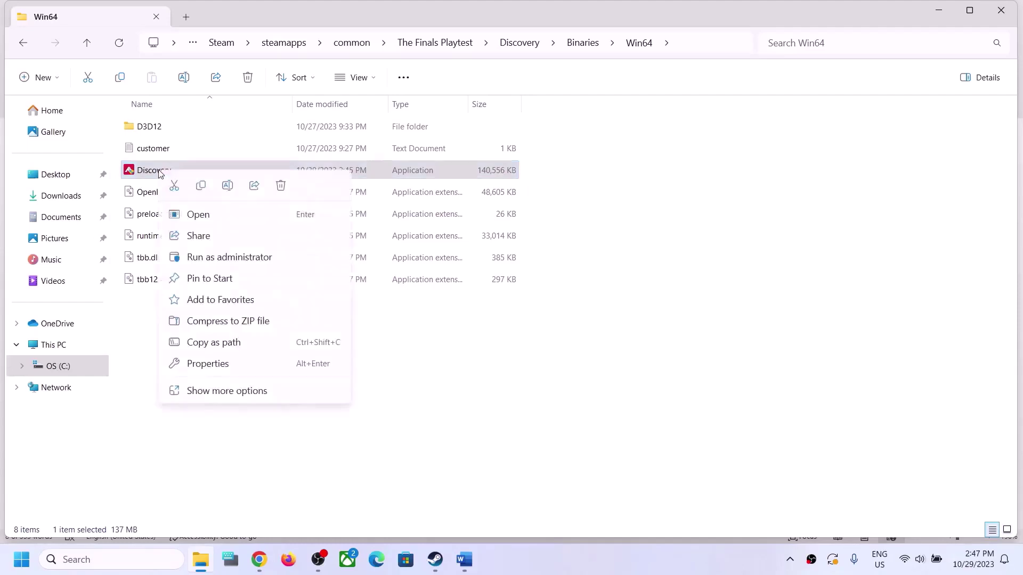
left_click(205, 366)
left_click(296, 212)
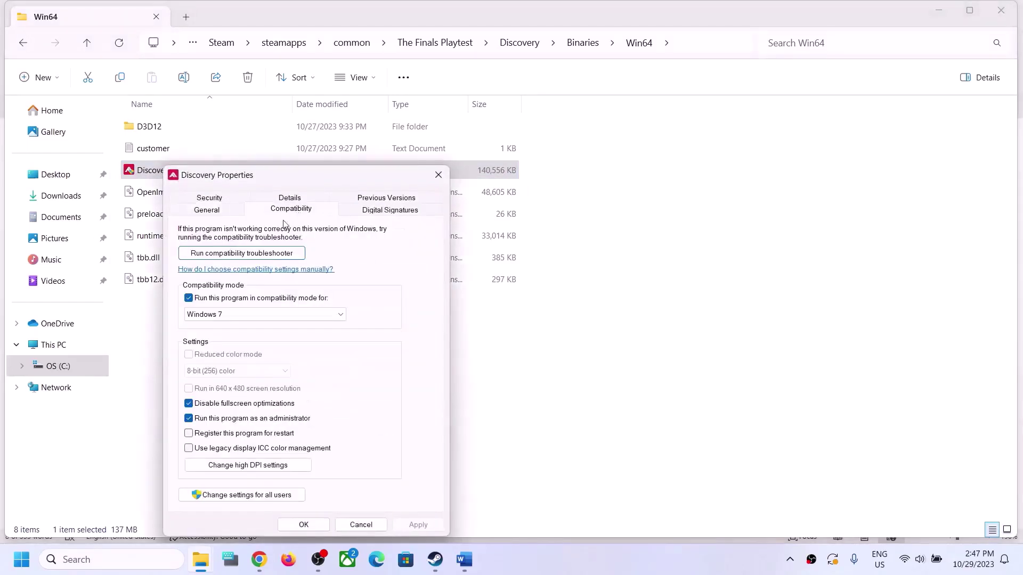
left_click(188, 299)
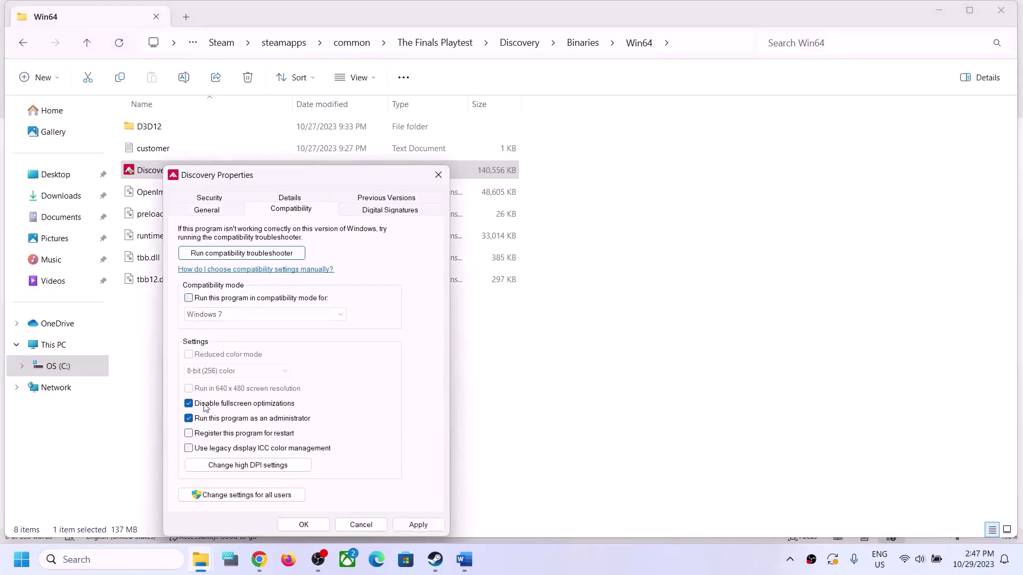
left_click(418, 525)
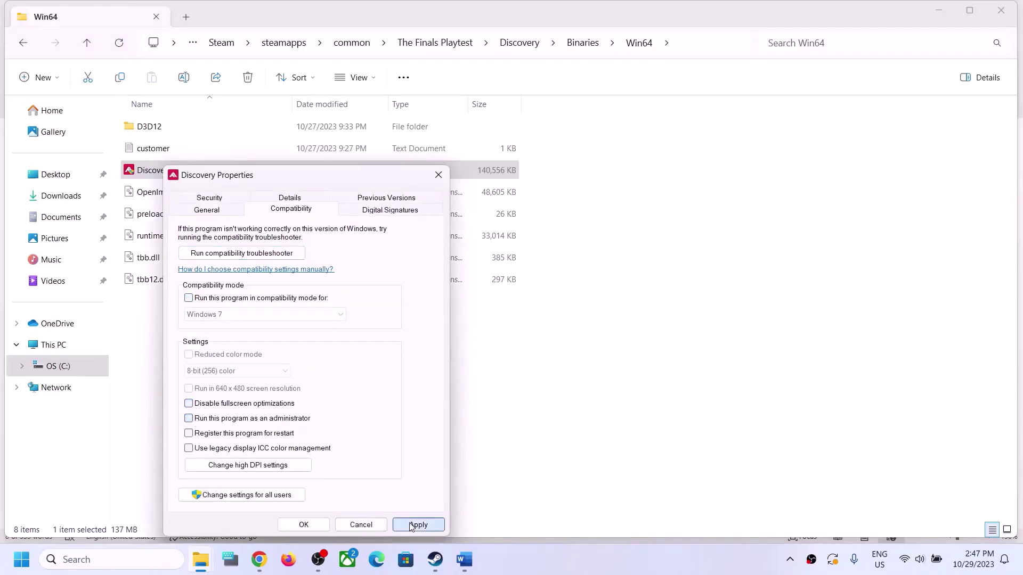
left_click(303, 525)
Turn off compatibility mode for the Discovery launcher in The Finals Playtest folder
left_click(87, 45)
left_click(87, 43)
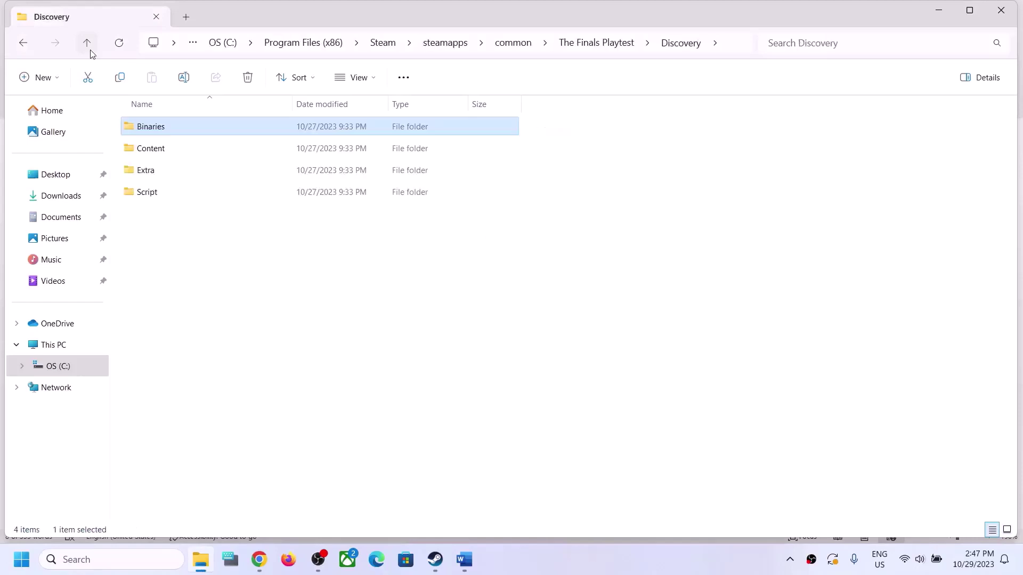
left_click(90, 47)
left_click(154, 213)
right_click(161, 217)
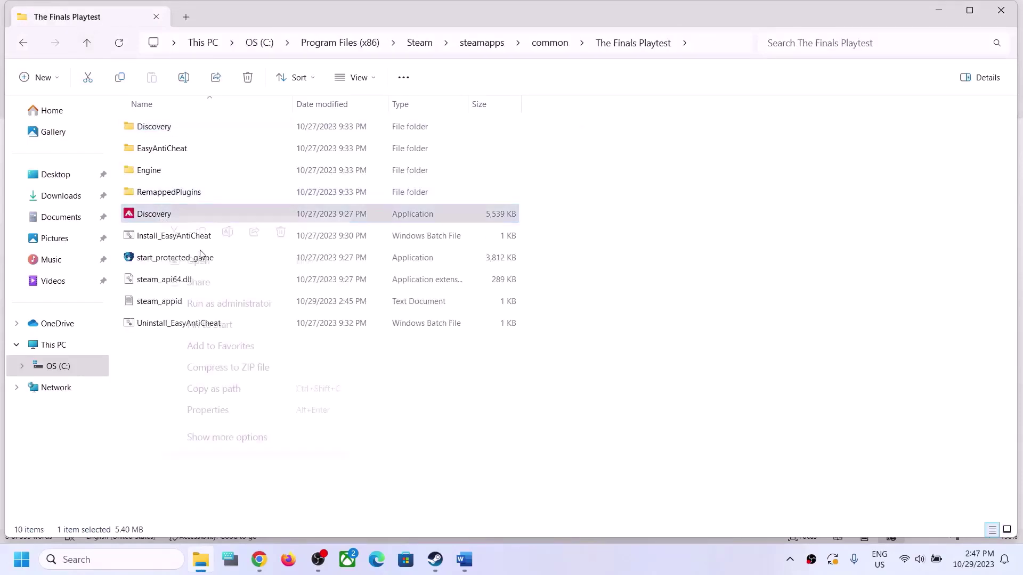
left_click(229, 410)
left_click(291, 208)
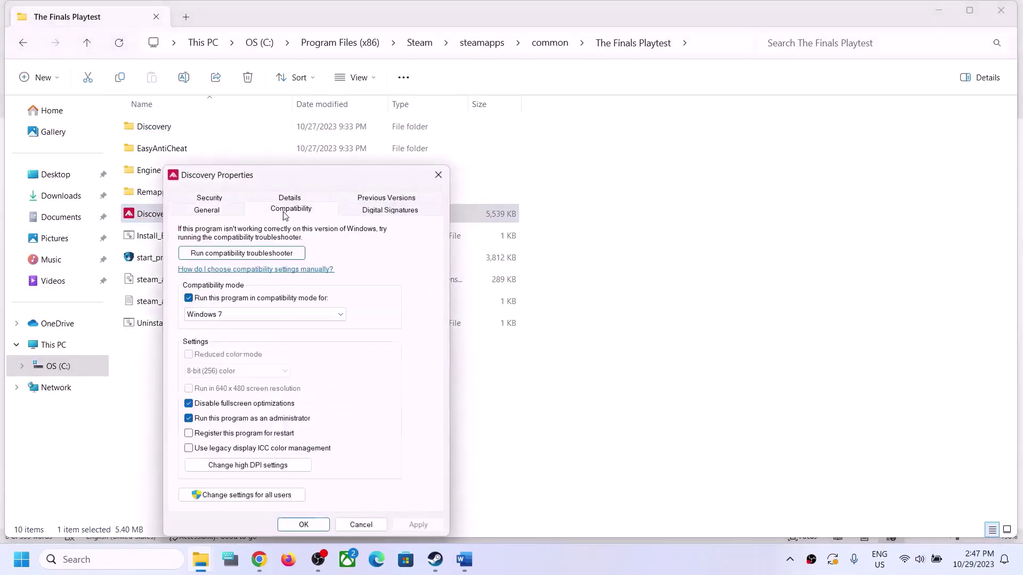
left_click(188, 299)
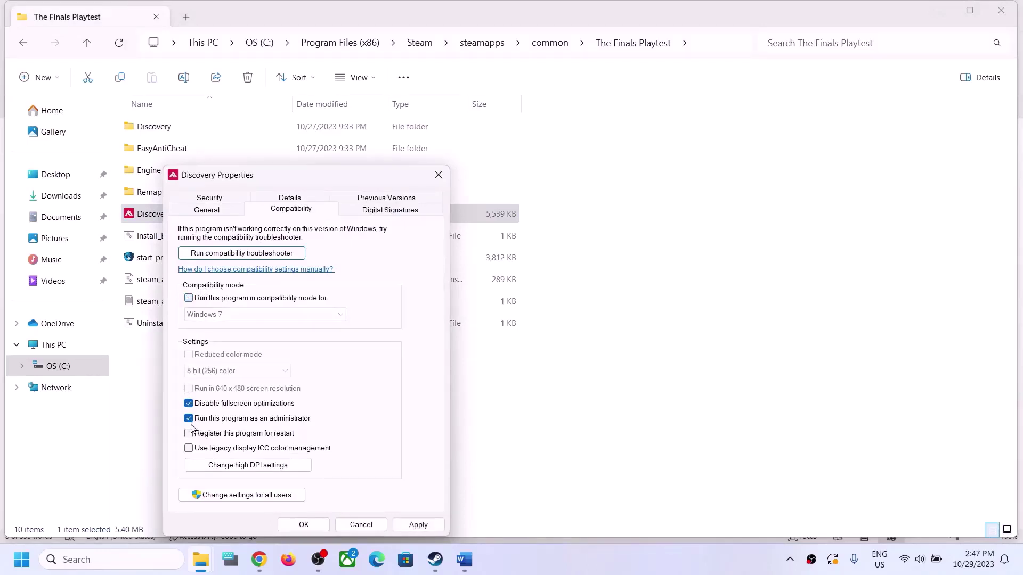
left_click(402, 525)
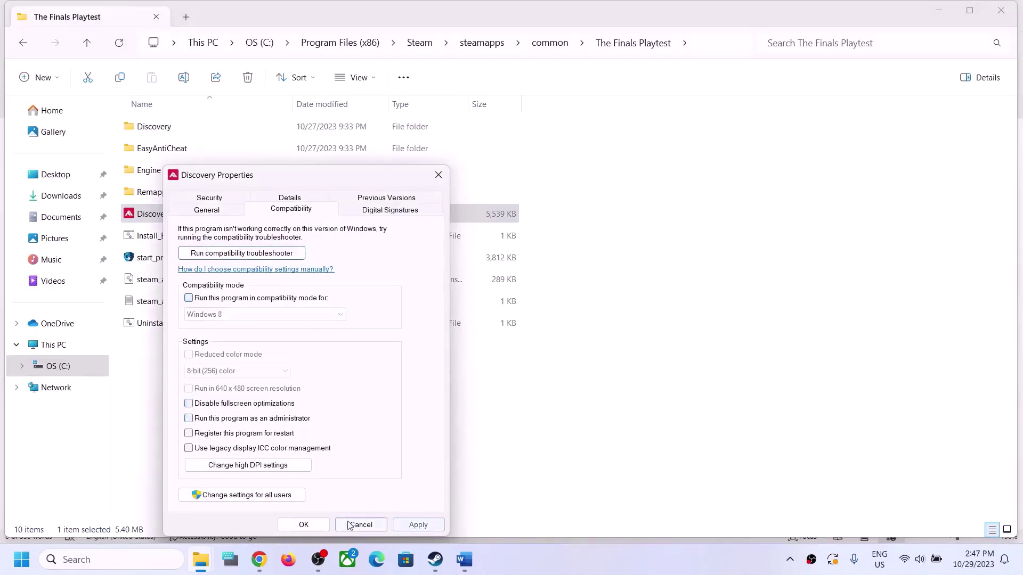
left_click(303, 525)
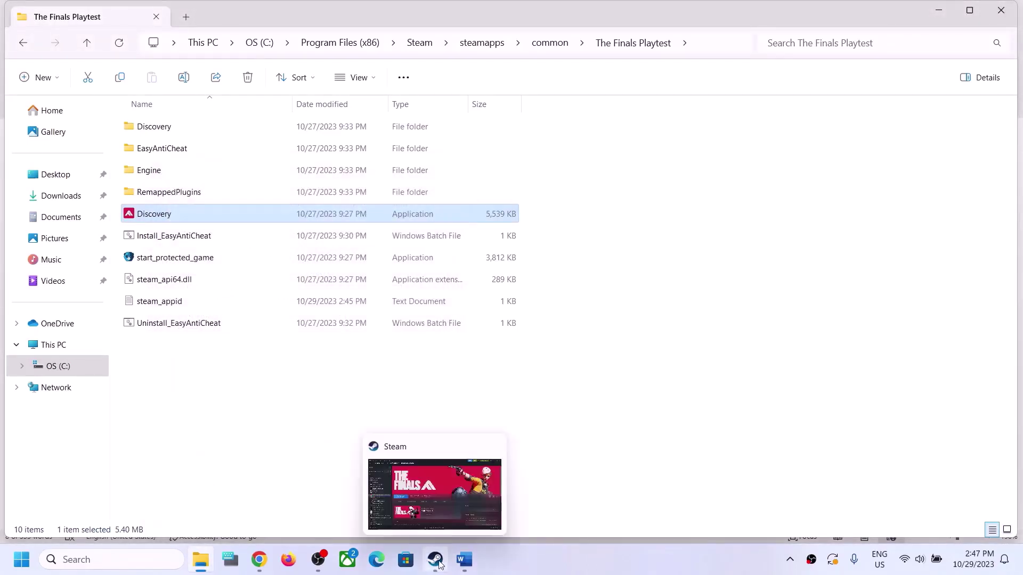
Bring the Word troubleshooting notes forward and highlight Step 8, Update Windows
left_click(436, 561)
left_click(442, 511)
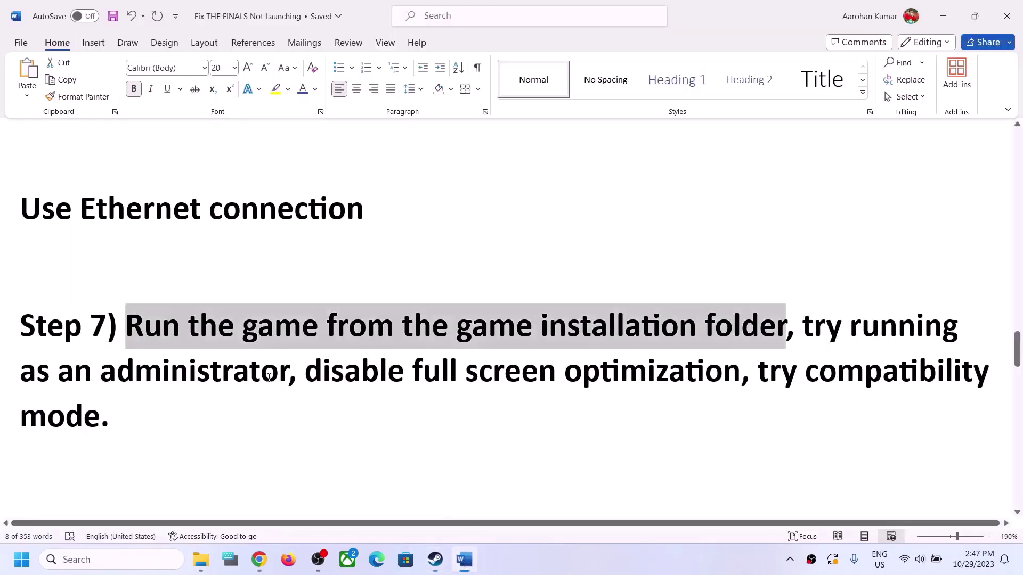
scroll(270, 377, "down", 2)
scroll(213, 416, "up", 1)
left_click_drag(154, 476, 445, 461)
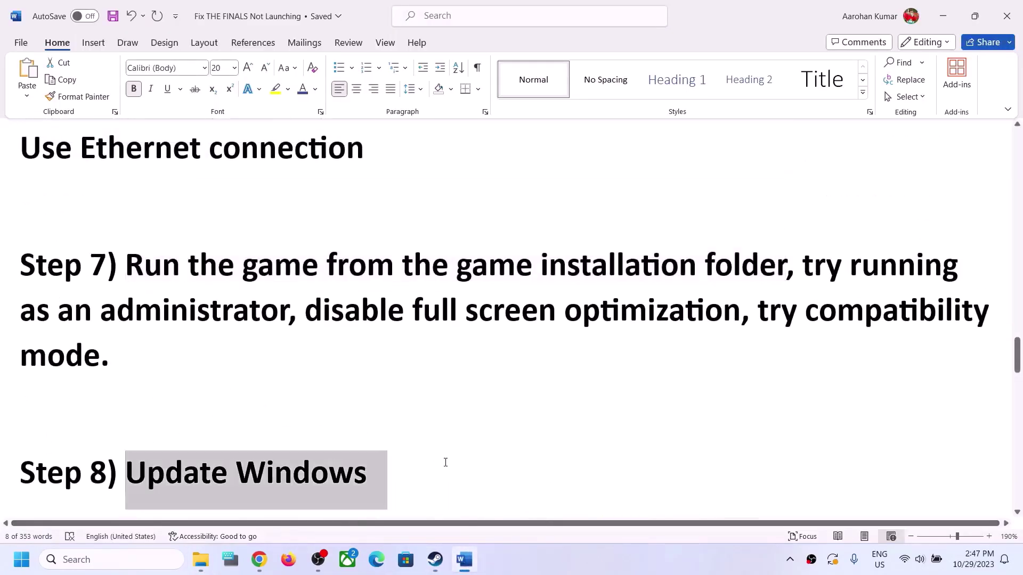
left_click(293, 399)
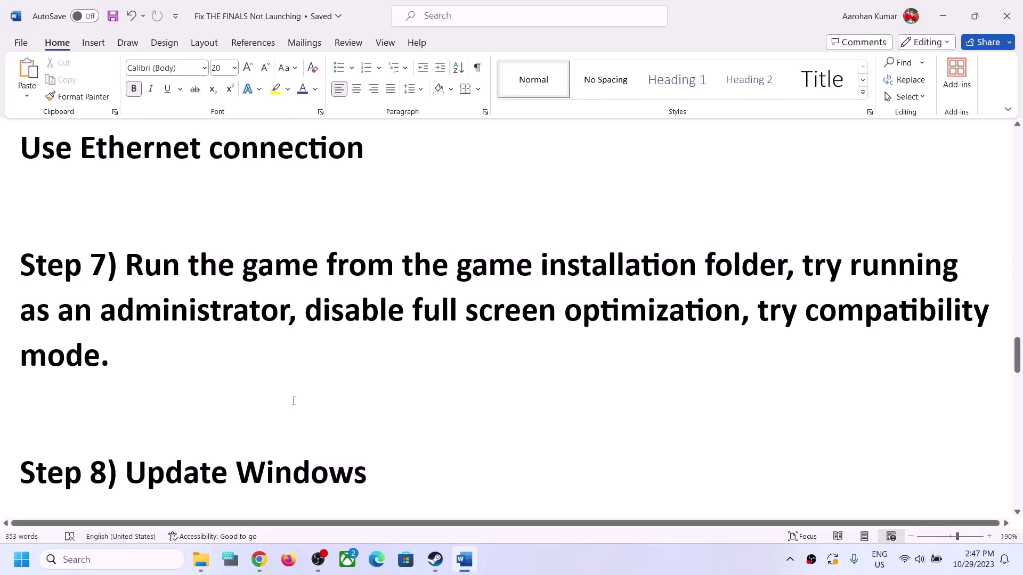
key("super+i")
Review the pending 2023-10 cumulative updates, then highlight Word's Step 9 driver reinstall
left_click(105, 438)
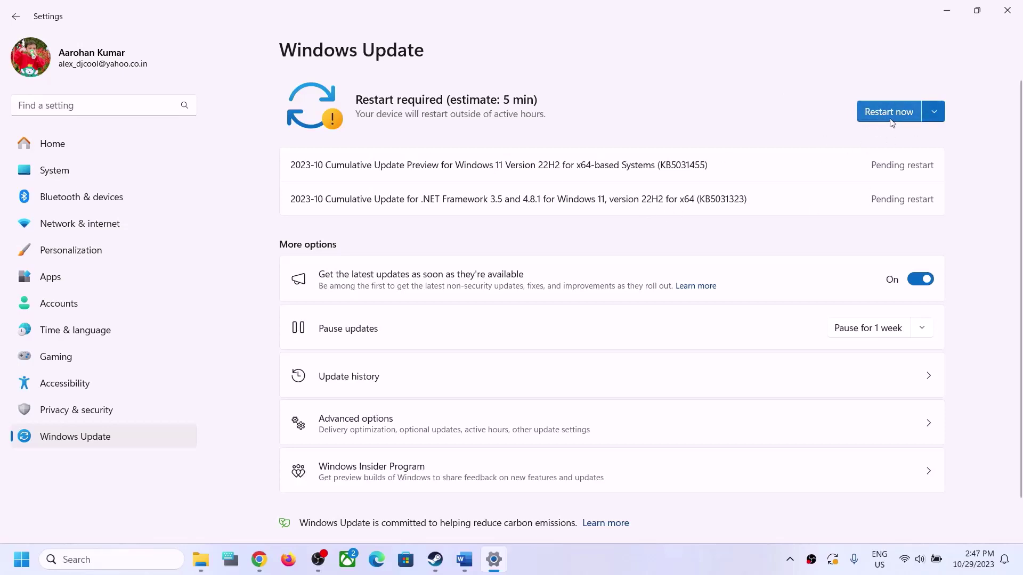
left_click(1006, 10)
scroll(286, 360, "down", 5)
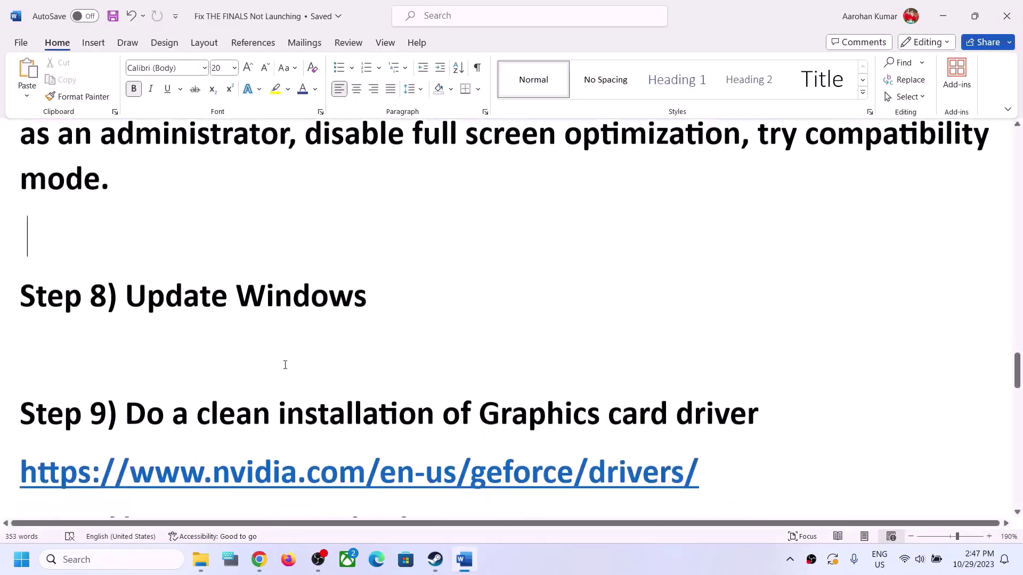
left_click_drag(158, 282, 783, 290)
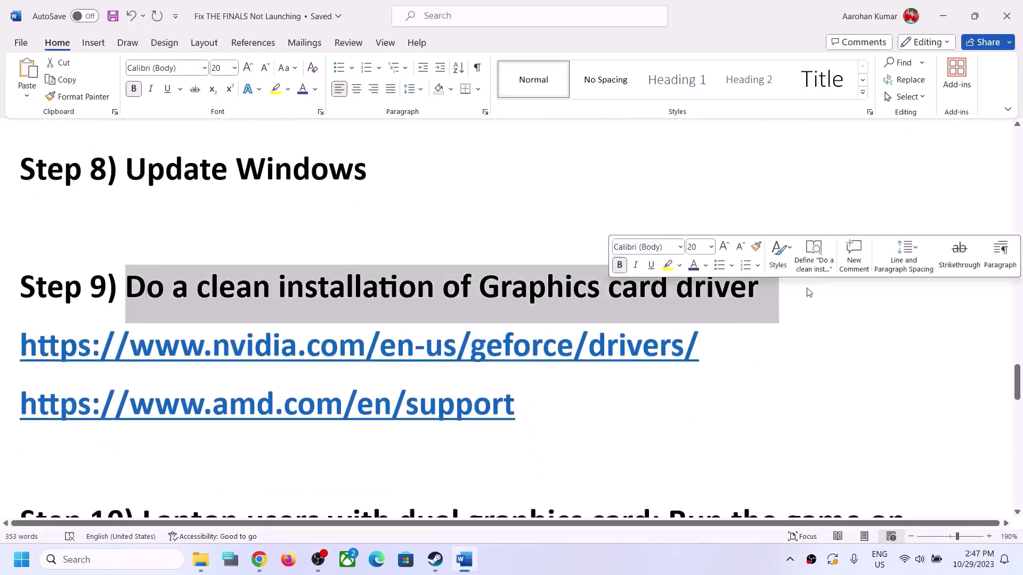